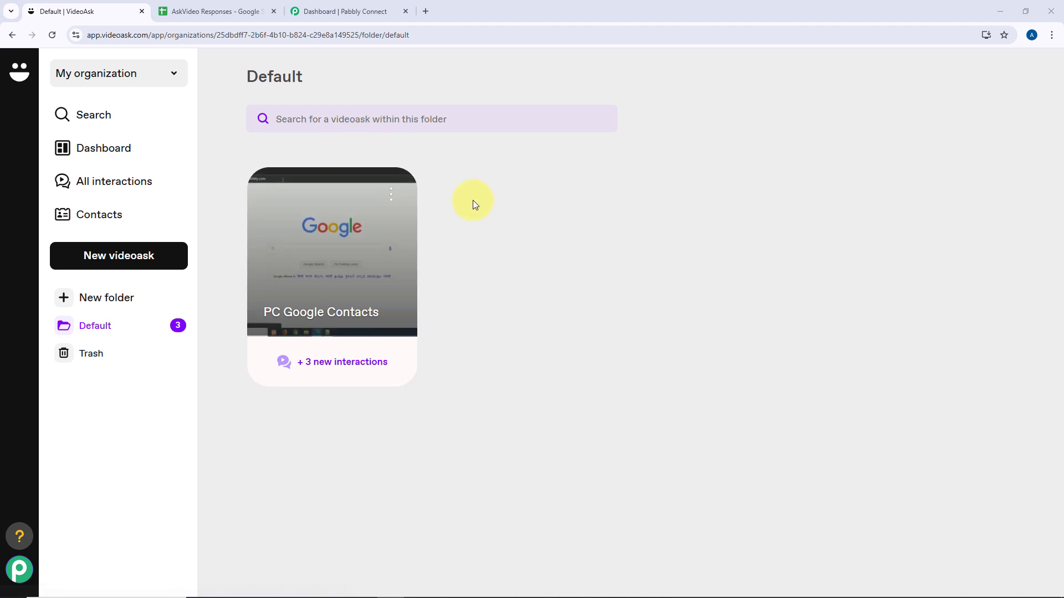
Switch from VideoAsk to the AskVideo Responses Google Sheet.
{"action": "left_click", "coordinate": [211, 11]}
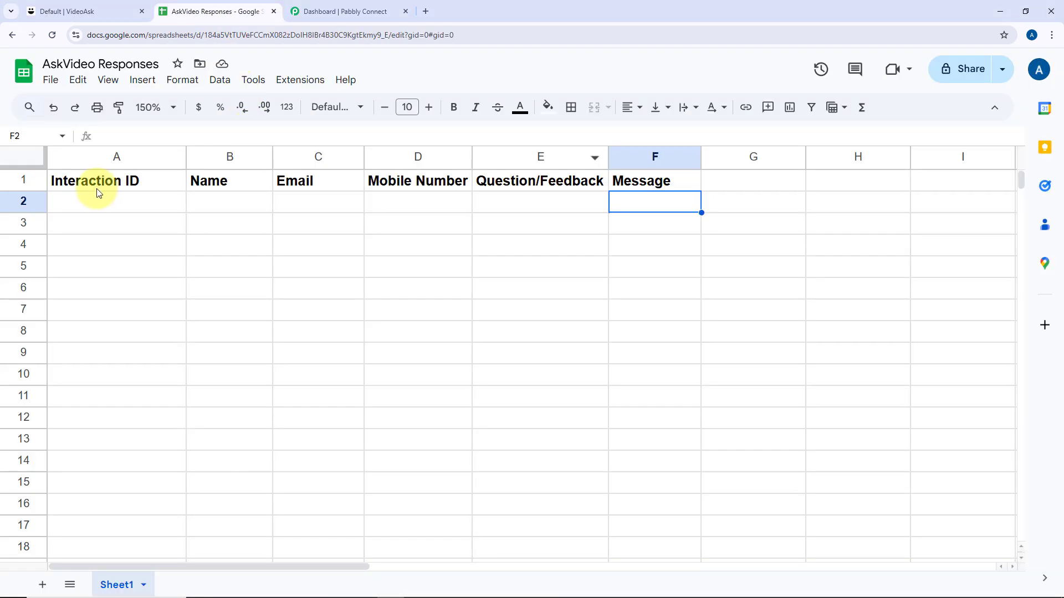
Select the first empty response row, glance at VideoAsk, then switch to the Pabbly Connect dashboard.
{"action": "left_click", "coordinate": [94, 202]}
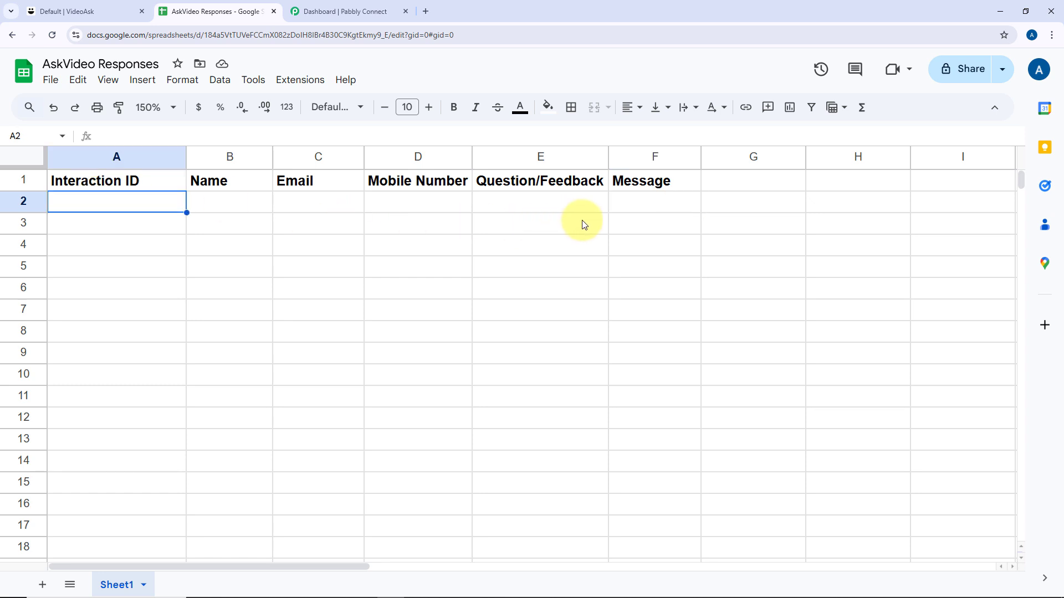
{"action": "left_click", "coordinate": [102, 11]}
{"action": "left_click", "coordinate": [238, 10]}
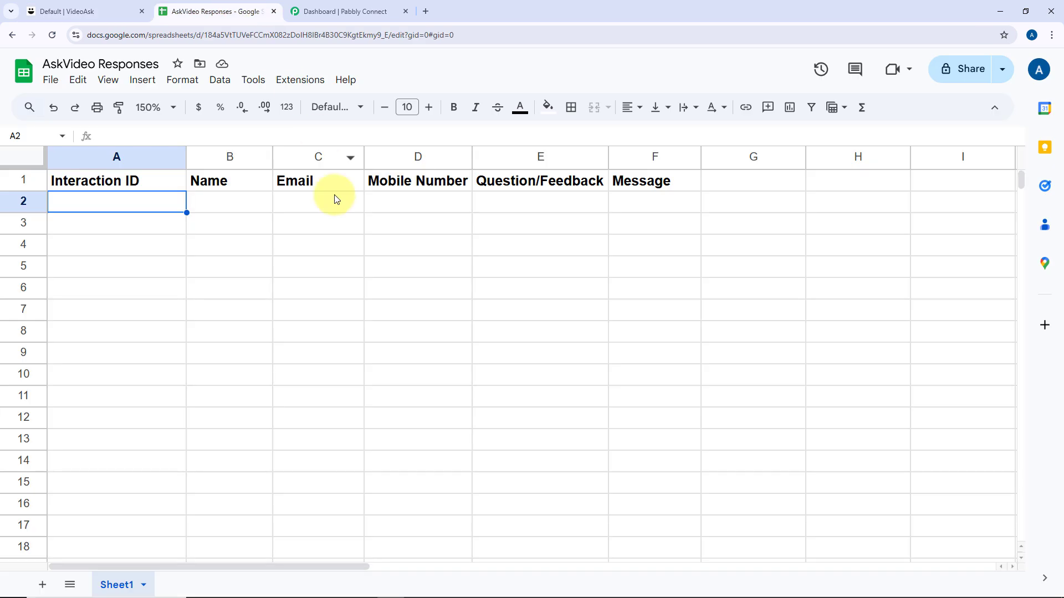
{"action": "left_click", "coordinate": [339, 6]}
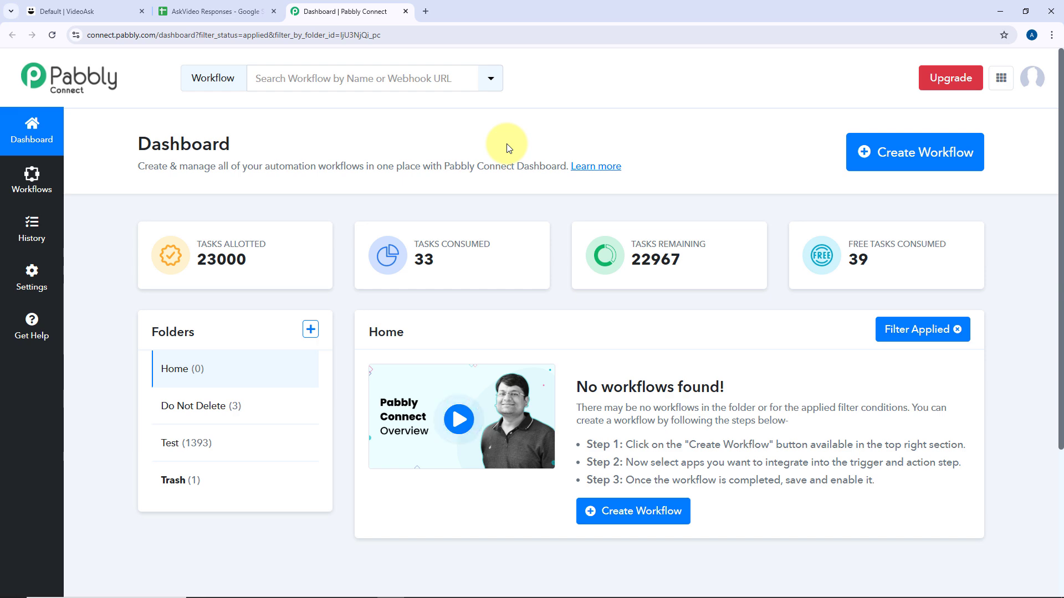
Create a workflow named 'VideoAsk to Google Sheets', keeping it in the Home folder.
{"action": "left_click", "coordinate": [916, 154]}
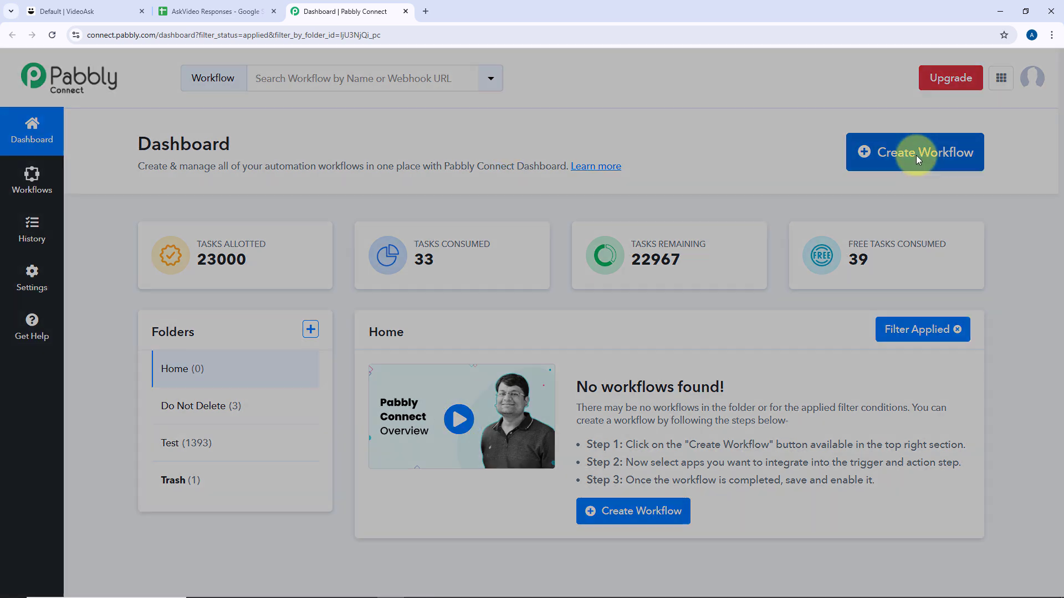
{"action": "type", "text": "VideoAsk to Google Sheets"}
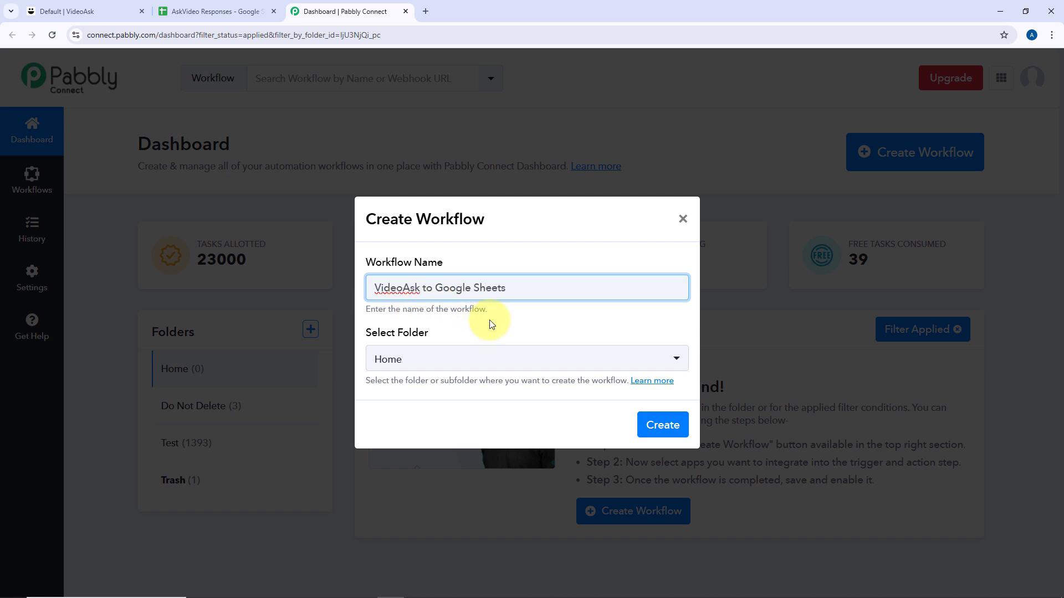
{"action": "left_click", "coordinate": [481, 359]}
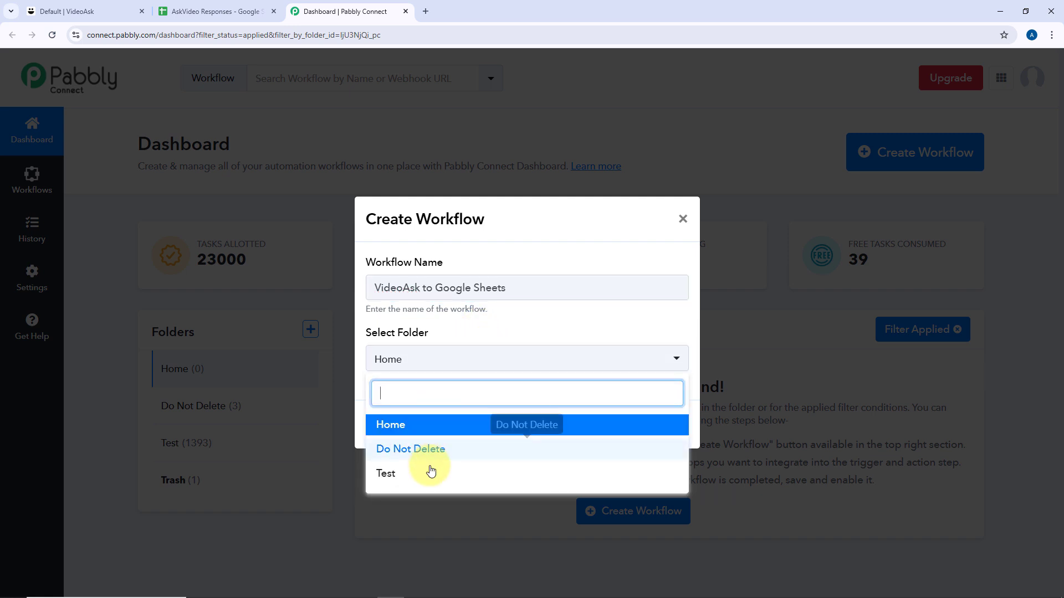
{"action": "left_click", "coordinate": [439, 427]}
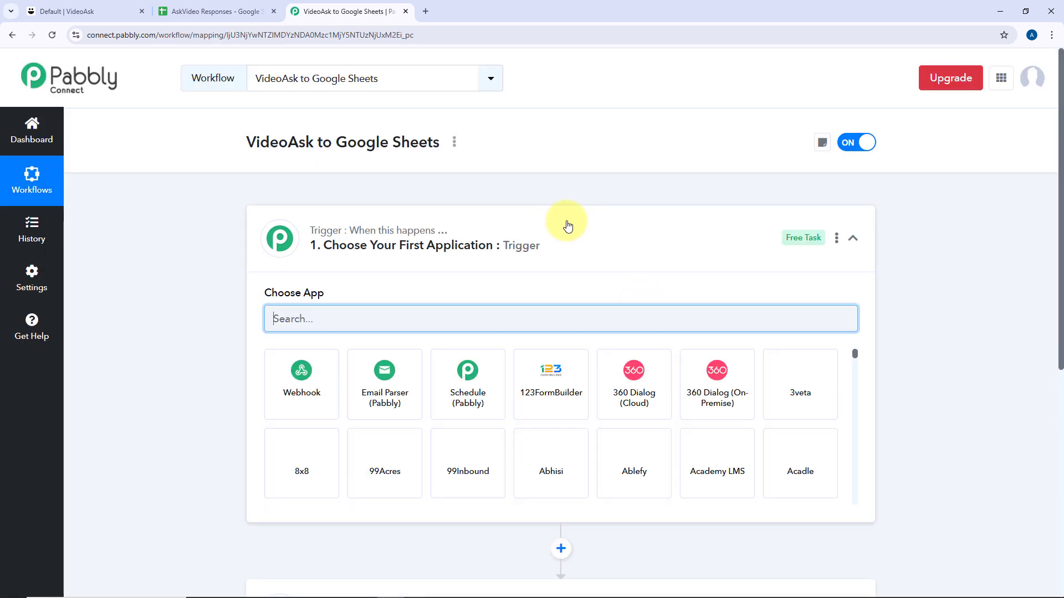
{"action": "left_click", "coordinate": [565, 224]}
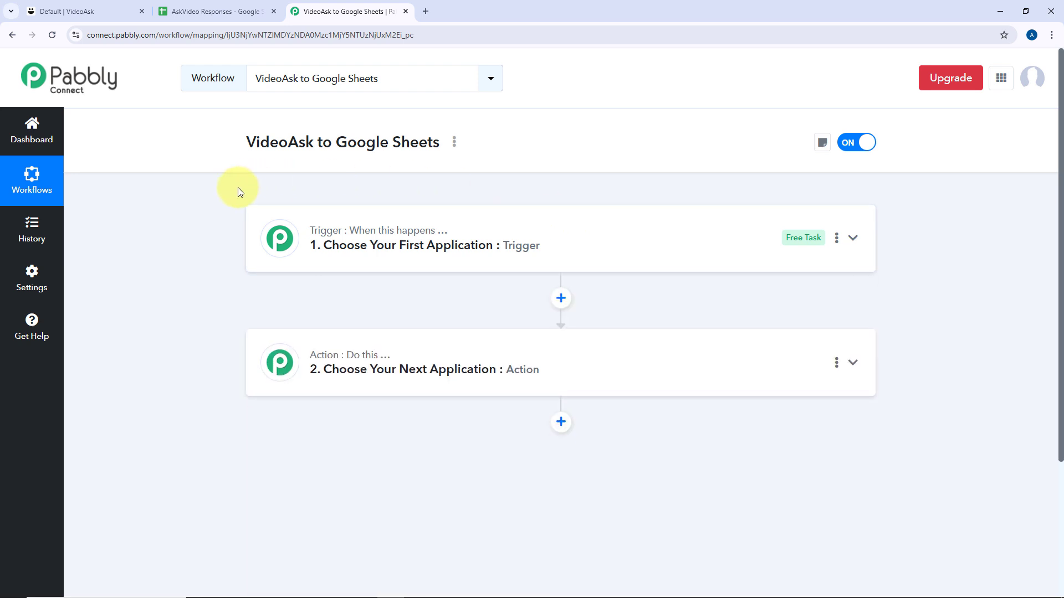
{"action": "scroll", "coordinate": [238, 190], "scroll_direction": "down", "scroll_amount": 1}
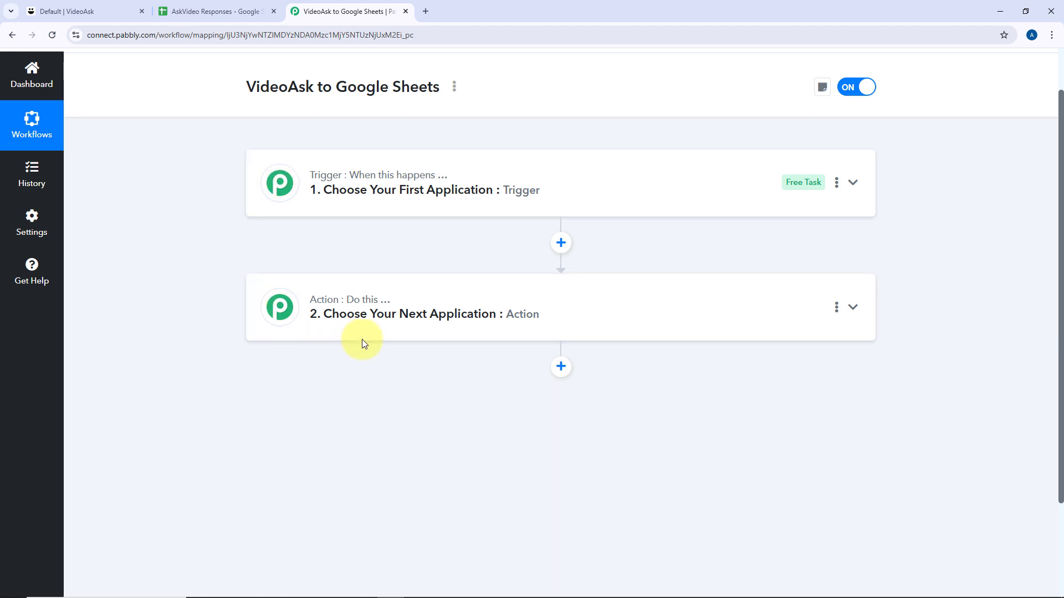
{"action": "mouse_move", "coordinate": [334, 178]}
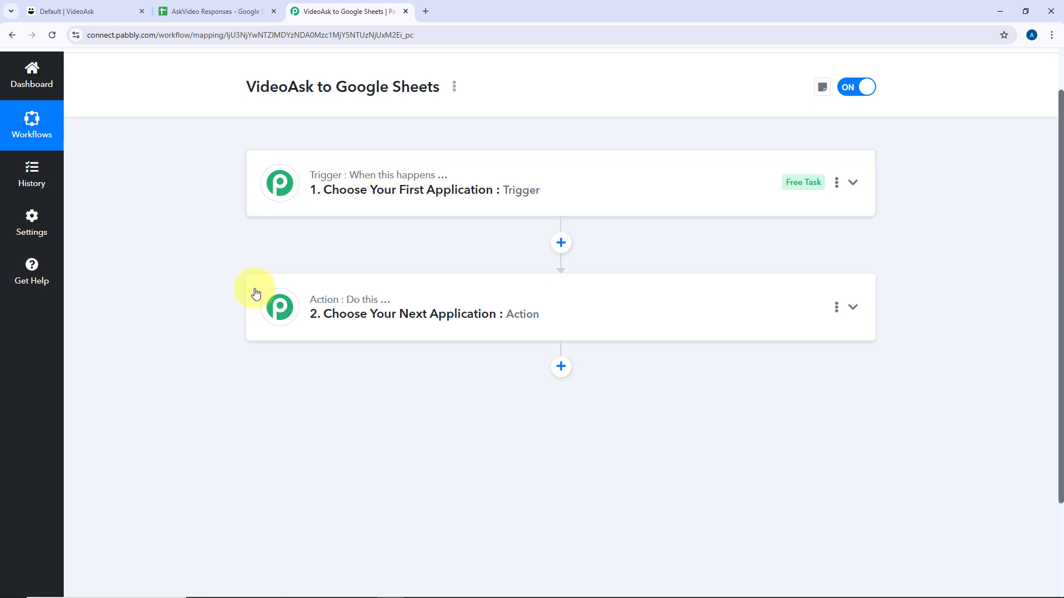
{"action": "mouse_move", "coordinate": [311, 301]}
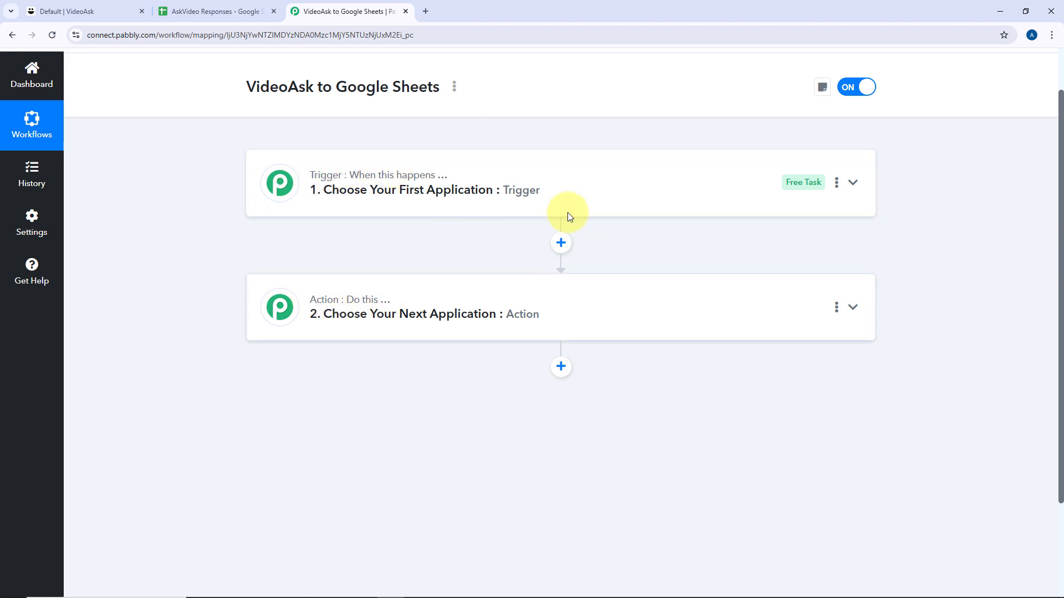
{"action": "left_click", "coordinate": [551, 185]}
{"action": "scroll", "coordinate": [194, 183], "scroll_direction": "up", "scroll_amount": 1}
{"action": "scroll", "coordinate": [204, 182], "scroll_direction": "down", "scroll_amount": 2}
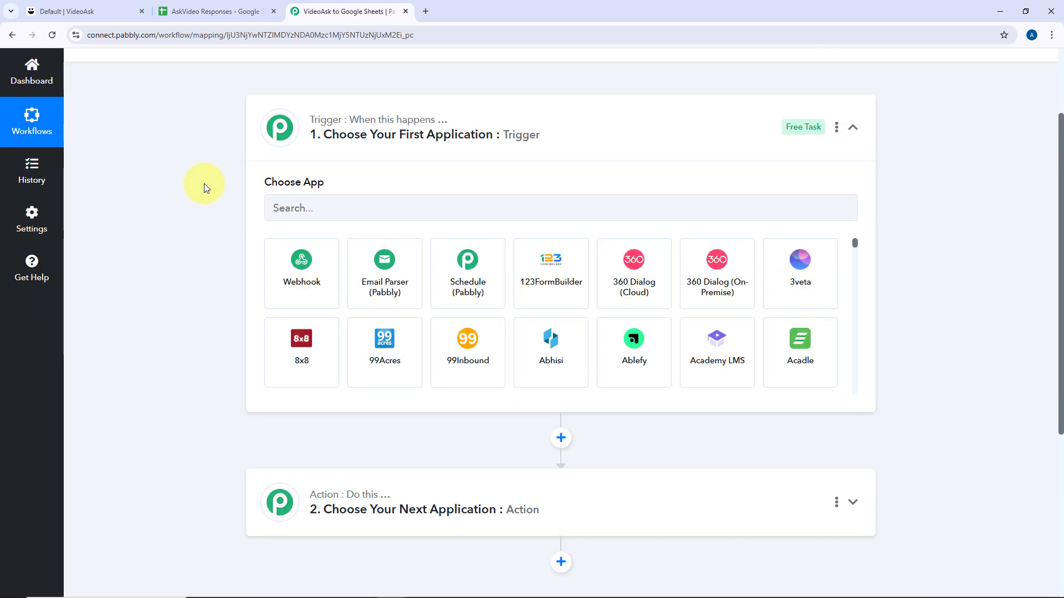
{"action": "left_click", "coordinate": [72, 11]}
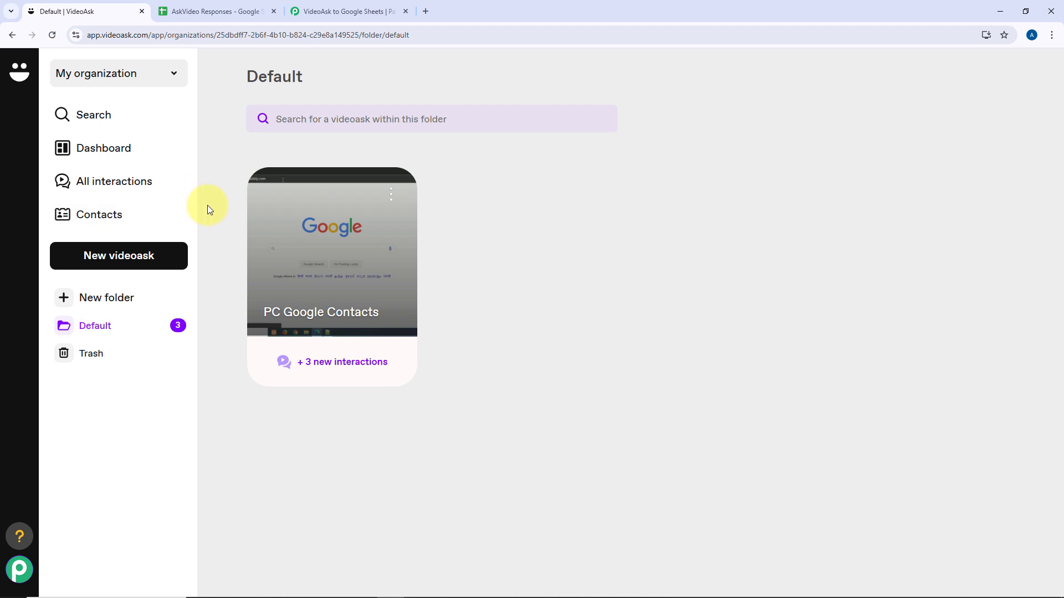
{"action": "left_click", "coordinate": [349, 10]}
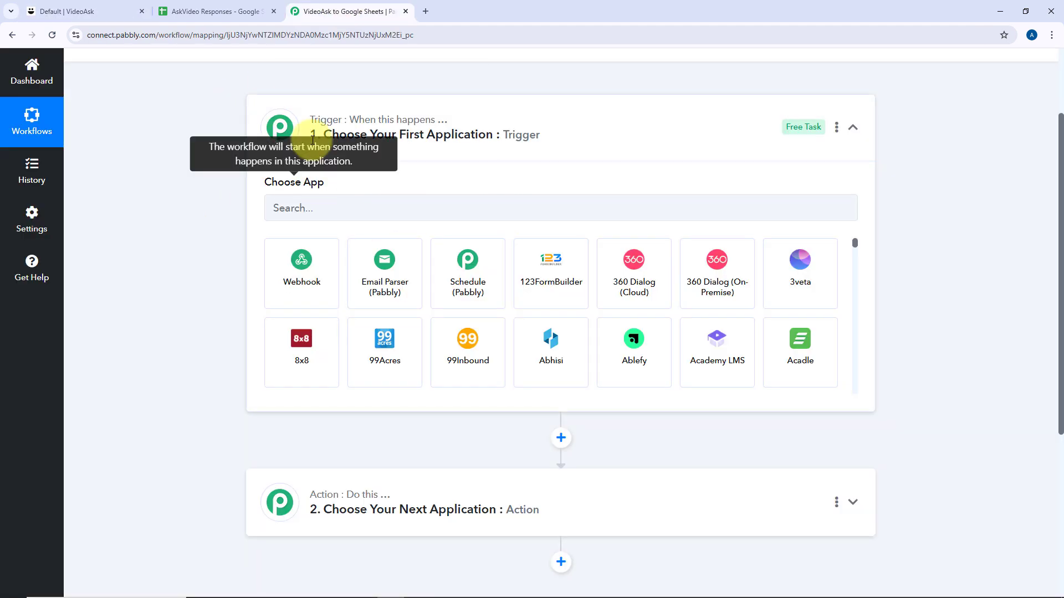
{"action": "left_click", "coordinate": [133, 6]}
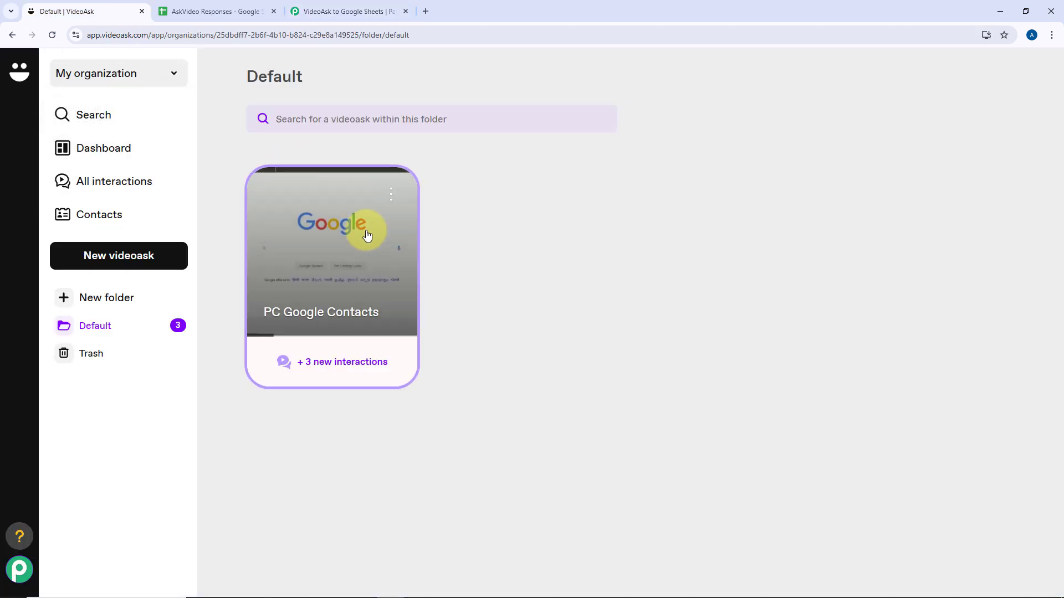
{"action": "left_click", "coordinate": [321, 7]}
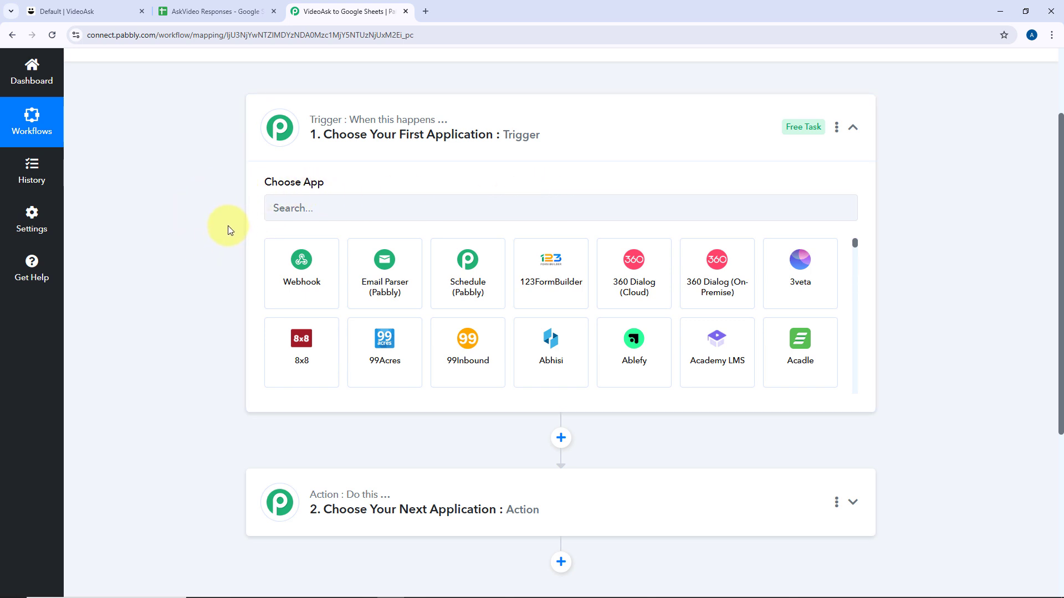
{"action": "scroll", "coordinate": [199, 299], "scroll_direction": "down", "scroll_amount": 3}
{"action": "left_click", "coordinate": [213, 11]}
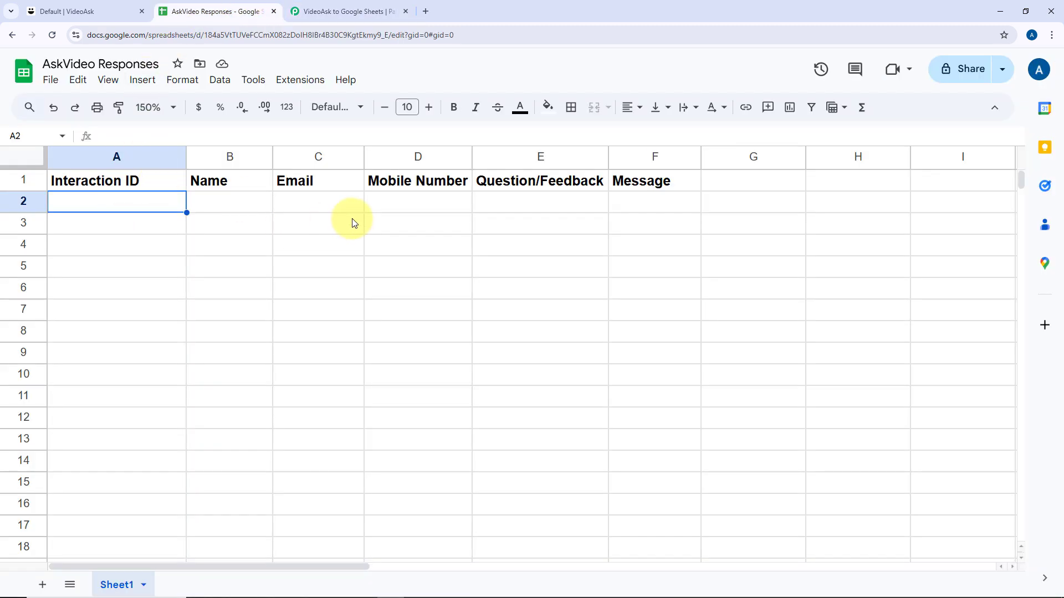
{"action": "left_click", "coordinate": [311, 11]}
{"action": "scroll", "coordinate": [222, 190], "scroll_direction": "up", "scroll_amount": 3}
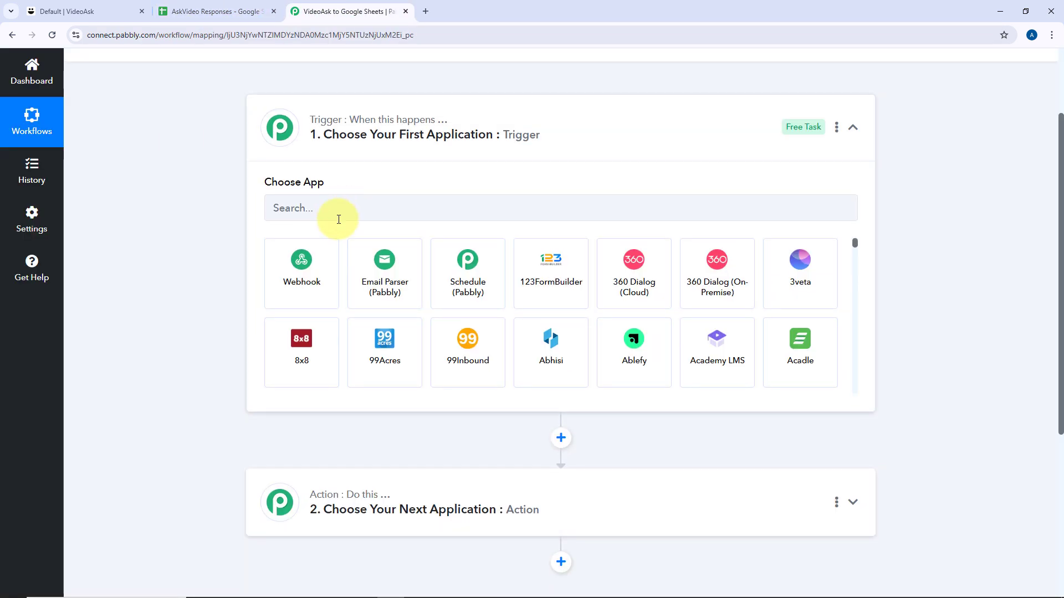
Choose VideoAsk as the workflow's trigger app.
{"action": "left_click", "coordinate": [338, 219]}
{"action": "type", "text": "Video"}
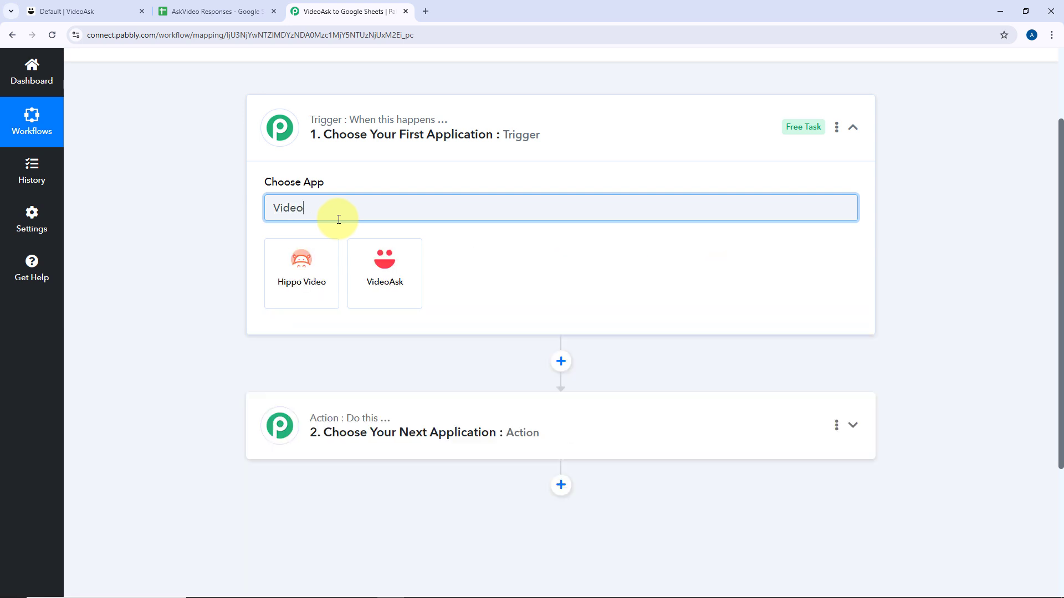
{"action": "type", "text": "A"}
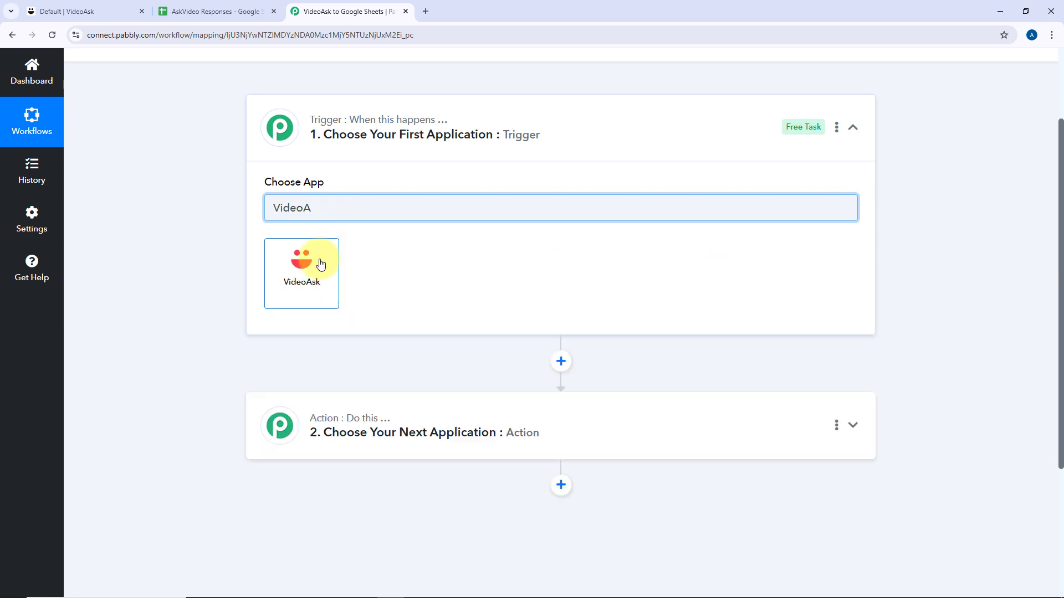
{"action": "left_click", "coordinate": [299, 261]}
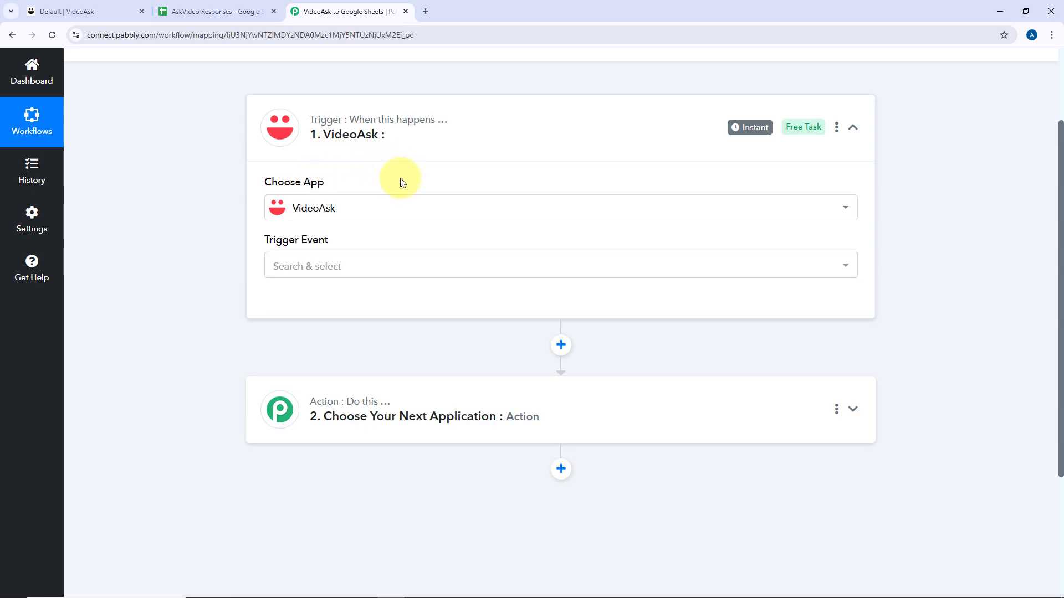
Set the trigger event to New Response and begin connecting a VideoAsk account.
{"action": "scroll", "coordinate": [287, 209], "scroll_direction": "down", "scroll_amount": 1}
{"action": "left_click", "coordinate": [349, 214]}
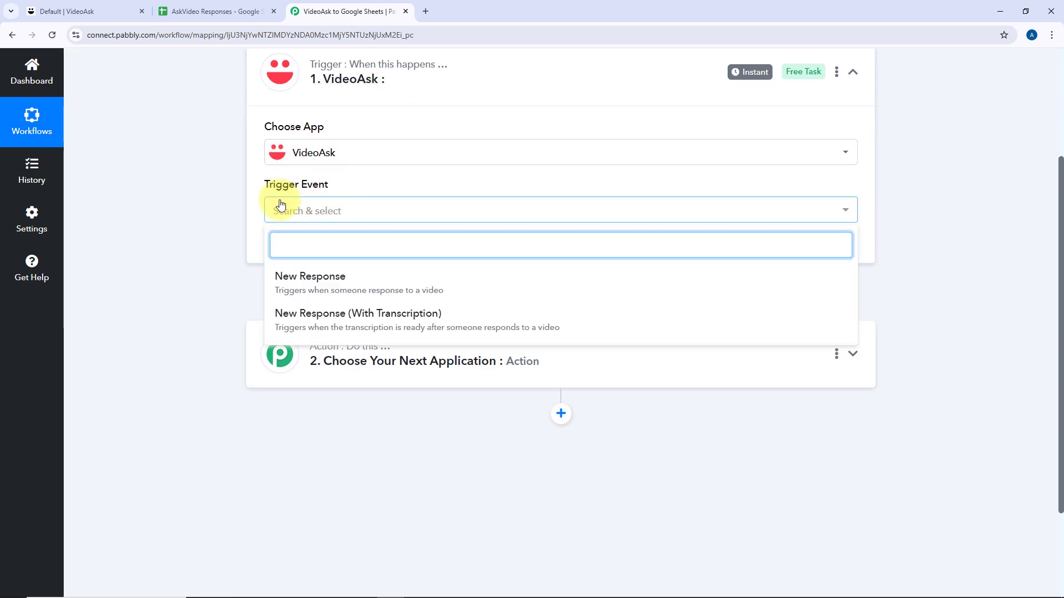
{"action": "left_click", "coordinate": [304, 278]}
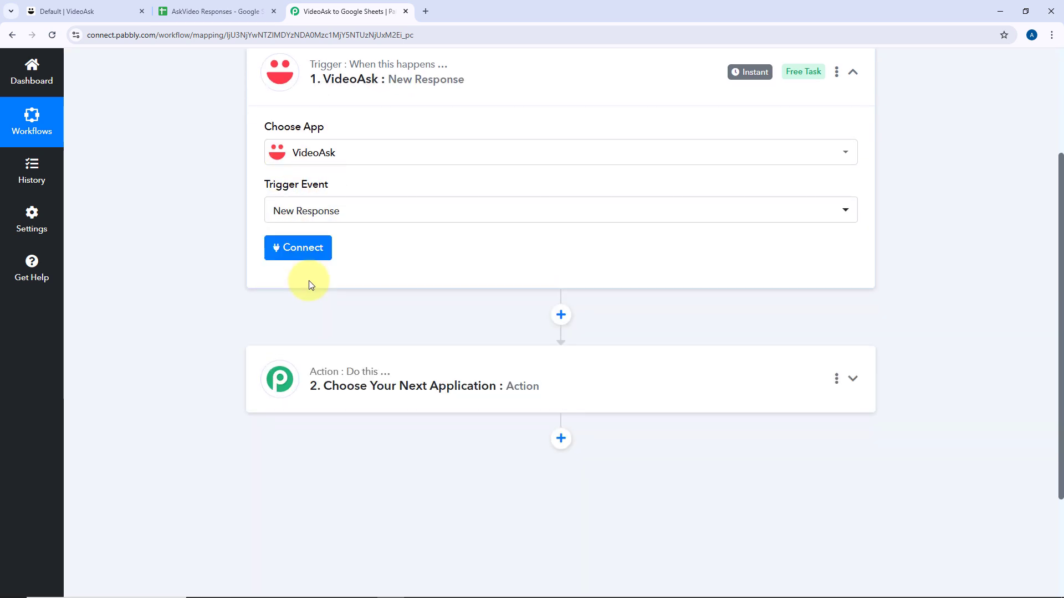
{"action": "scroll", "coordinate": [308, 288], "scroll_direction": "up", "scroll_amount": 1}
{"action": "left_click", "coordinate": [312, 305]}
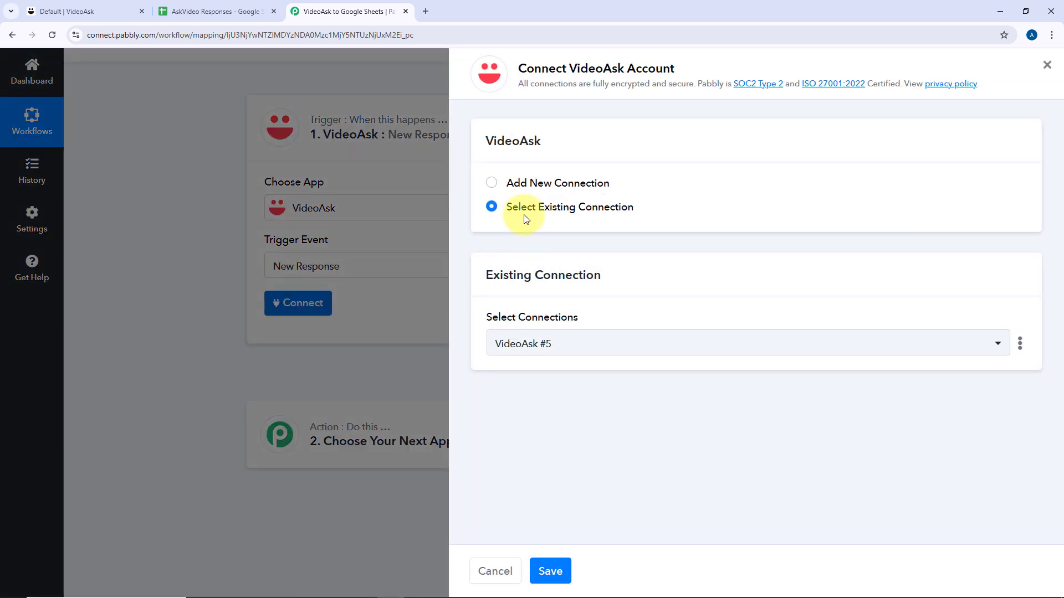
Add a new VideoAsk connection and accept Pabbly Connect's access in the authorization window.
{"action": "left_click", "coordinate": [492, 188]}
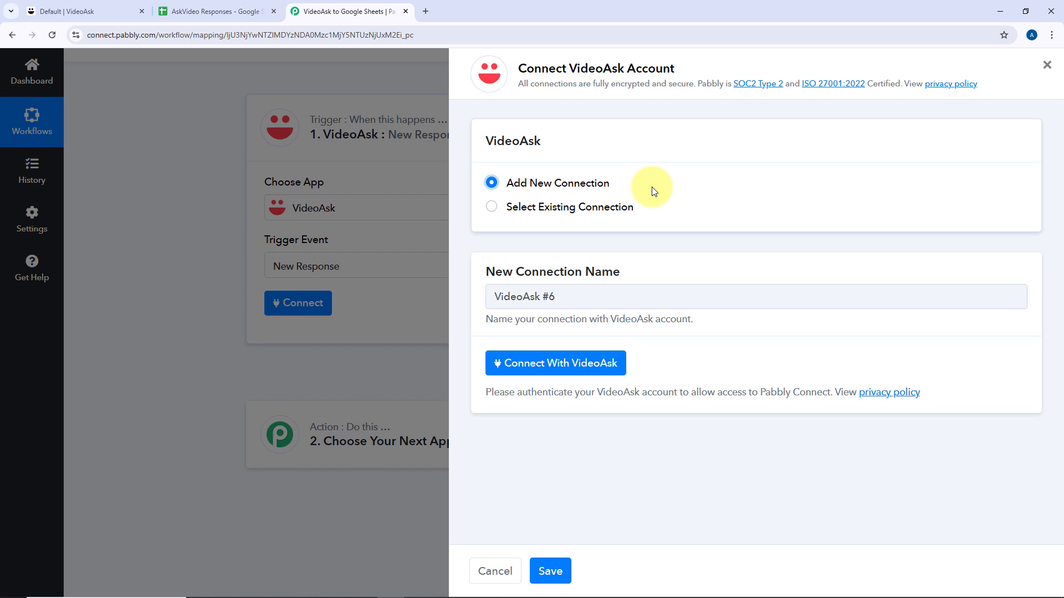
{"action": "left_click", "coordinate": [566, 367]}
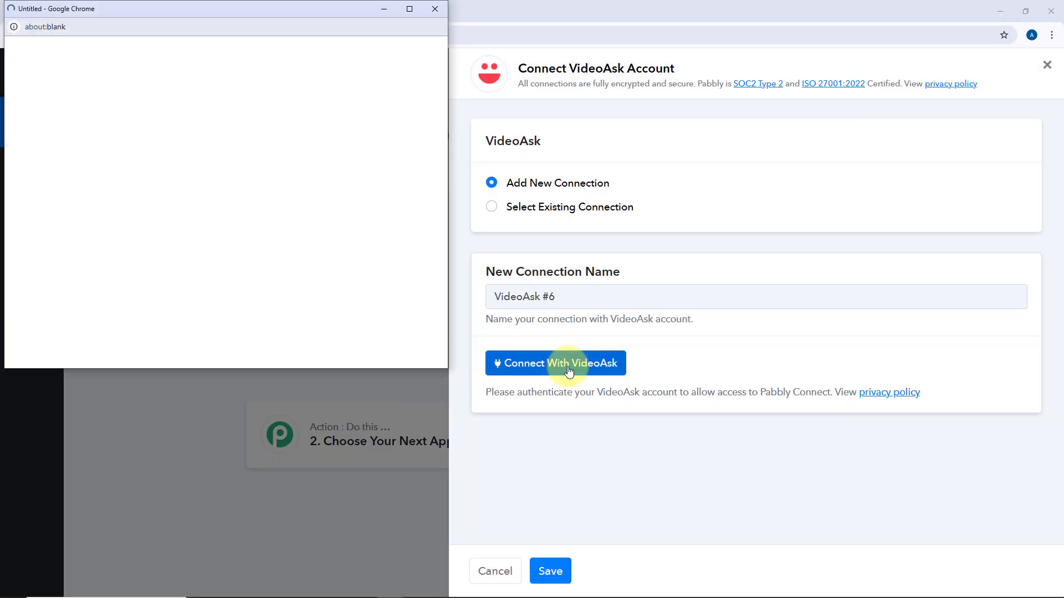
{"action": "left_click_drag", "start_coordinate": [211, 11], "coordinate": [212, 54]}
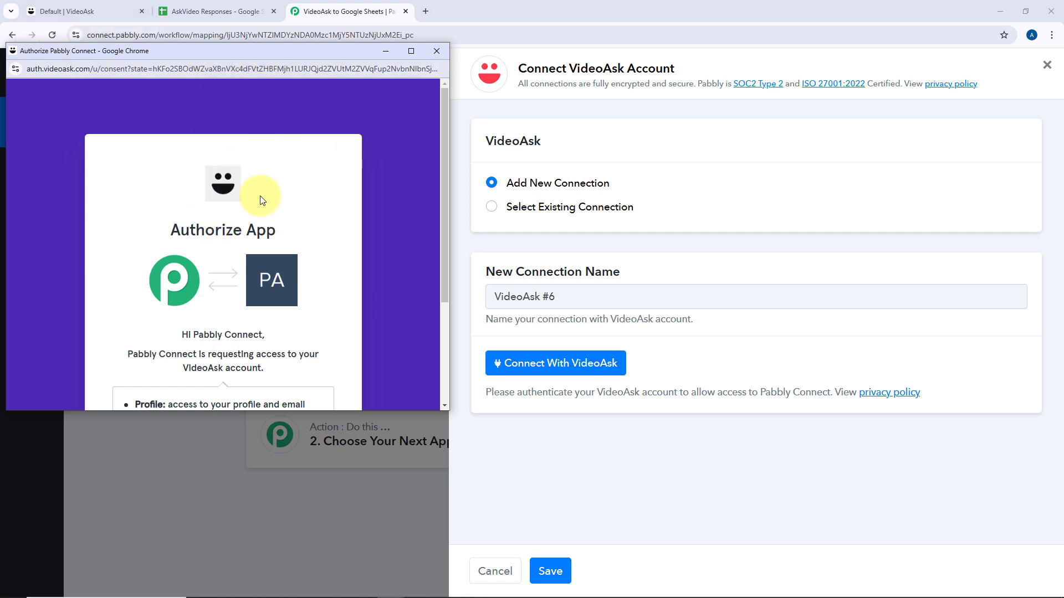
{"action": "scroll", "coordinate": [262, 200], "scroll_direction": "down", "scroll_amount": 3}
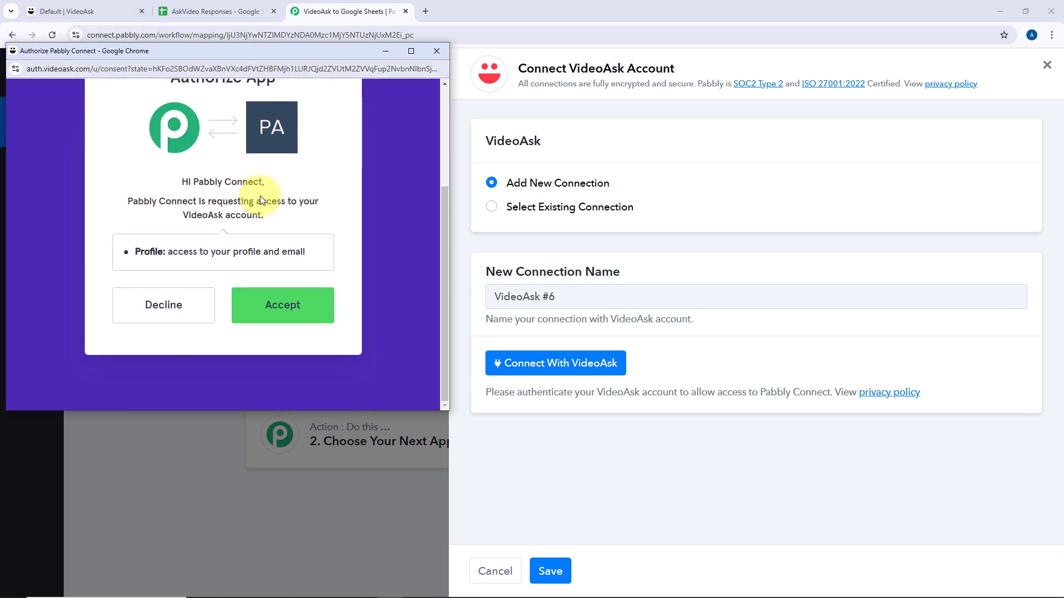
{"action": "left_click", "coordinate": [324, 314]}
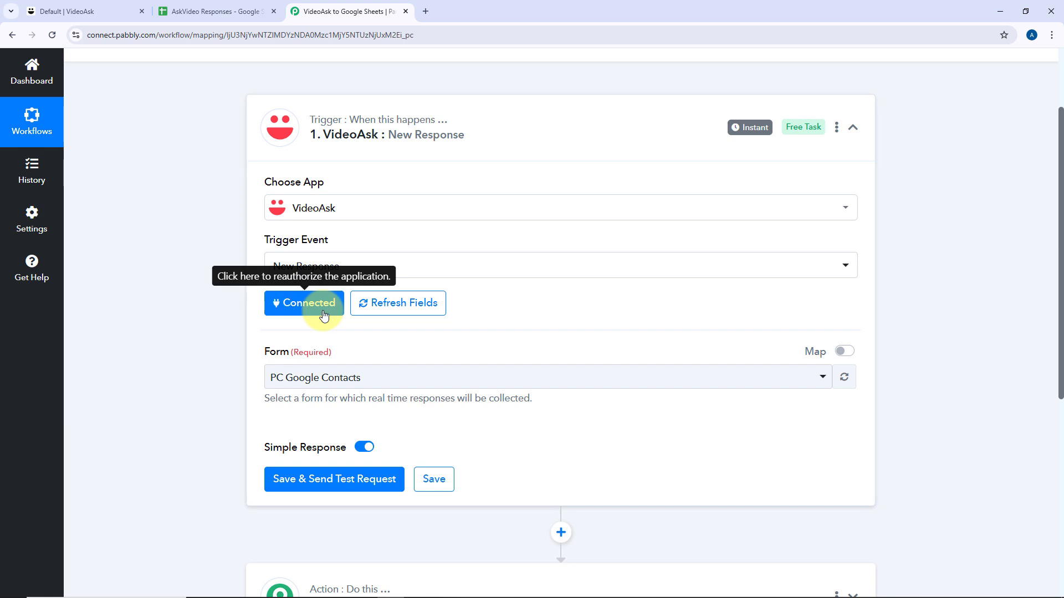
Select the PC Google Contacts form and save the trigger to await a test request.
{"action": "scroll", "coordinate": [248, 295], "scroll_direction": "down", "scroll_amount": 3}
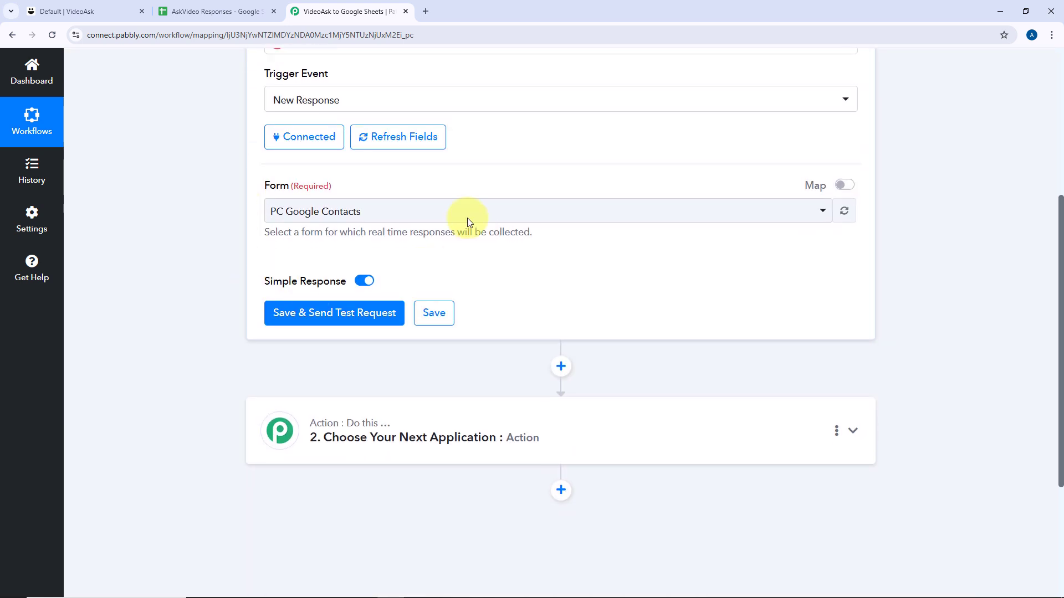
{"action": "left_click", "coordinate": [565, 221]}
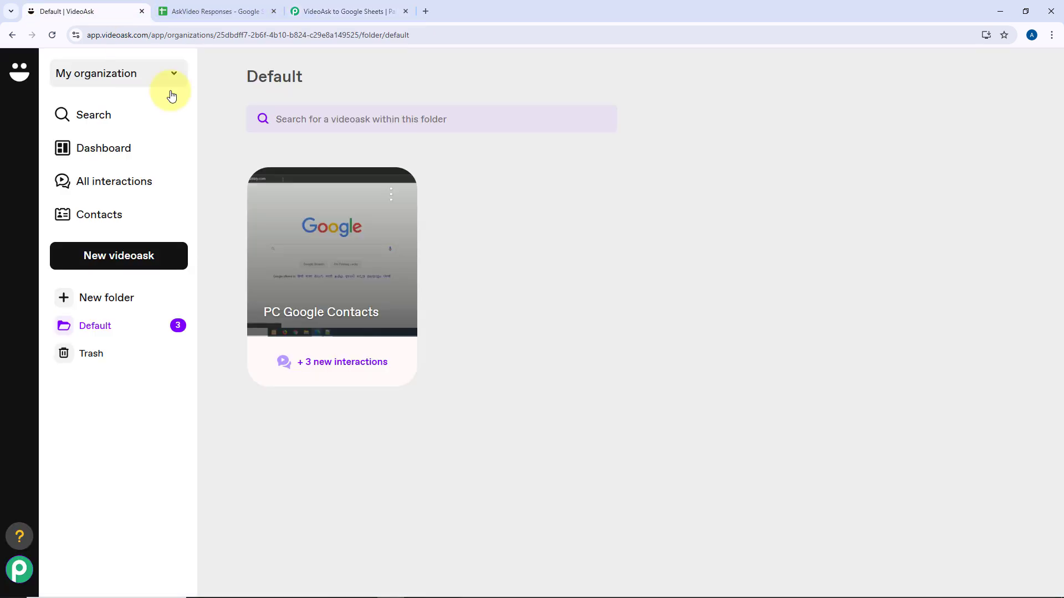
{"action": "left_click", "coordinate": [106, 10]}
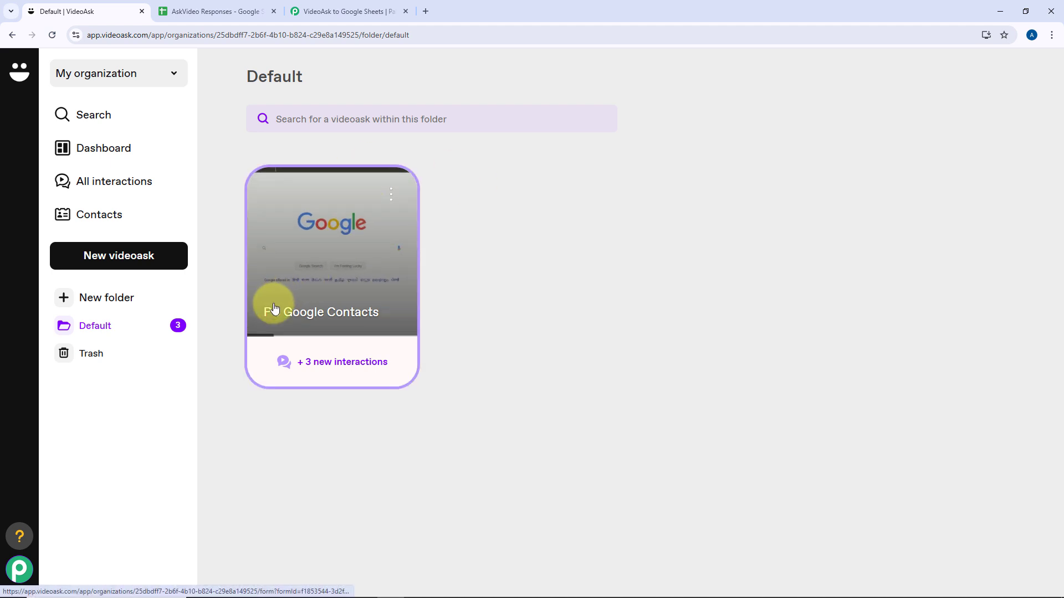
{"action": "left_click", "coordinate": [347, 10]}
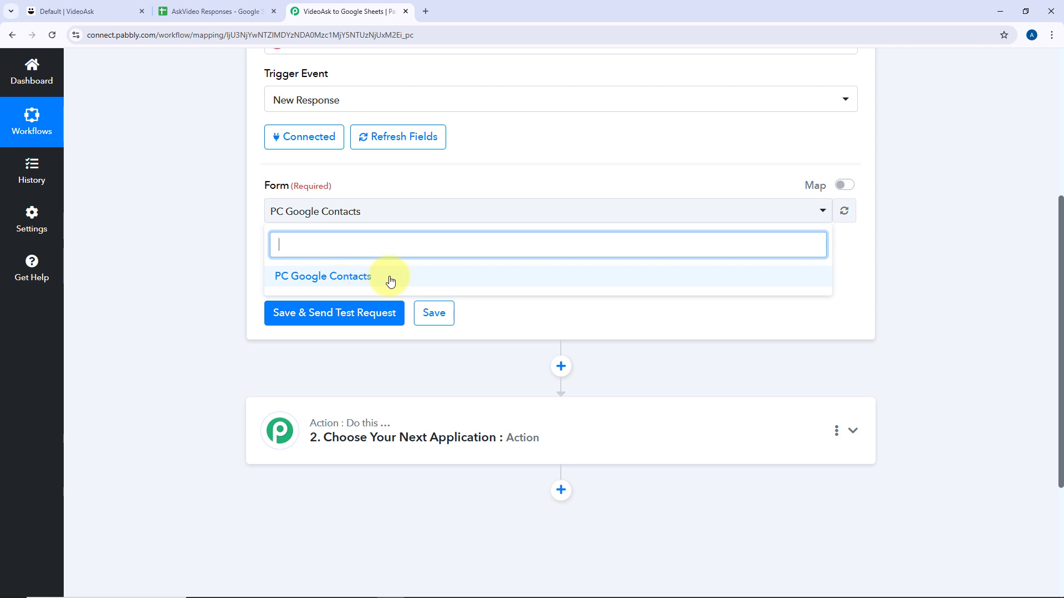
{"action": "left_click", "coordinate": [360, 281]}
{"action": "left_click", "coordinate": [260, 198]}
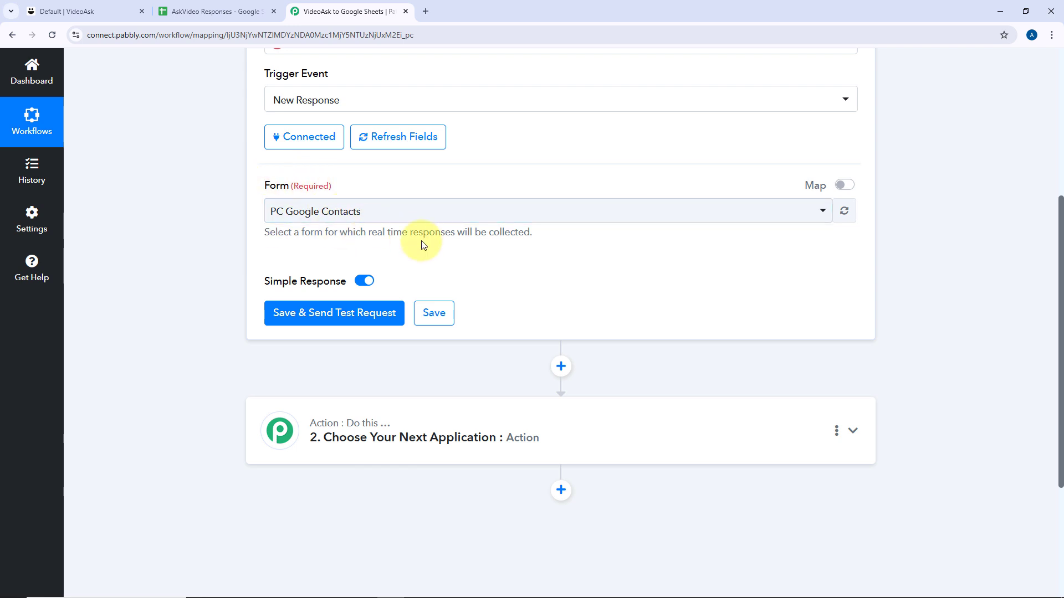
{"action": "left_click", "coordinate": [327, 320]}
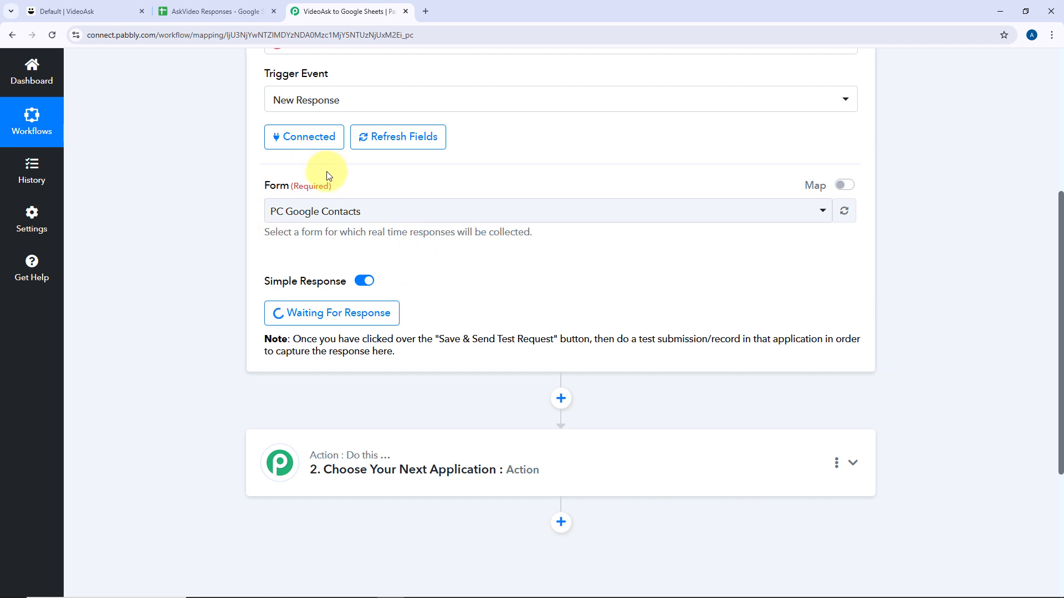
Switch to the Default | VideoAsk tab while the trigger waits for a response.
{"action": "scroll", "coordinate": [471, 318], "scroll_direction": "up", "scroll_amount": 1}
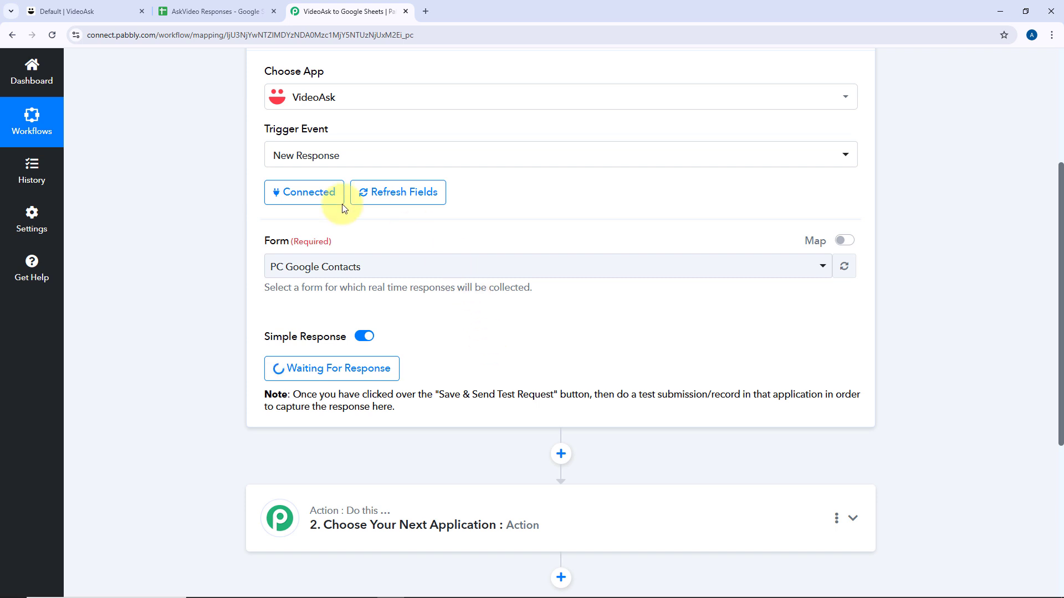
{"action": "left_click", "coordinate": [118, 5]}
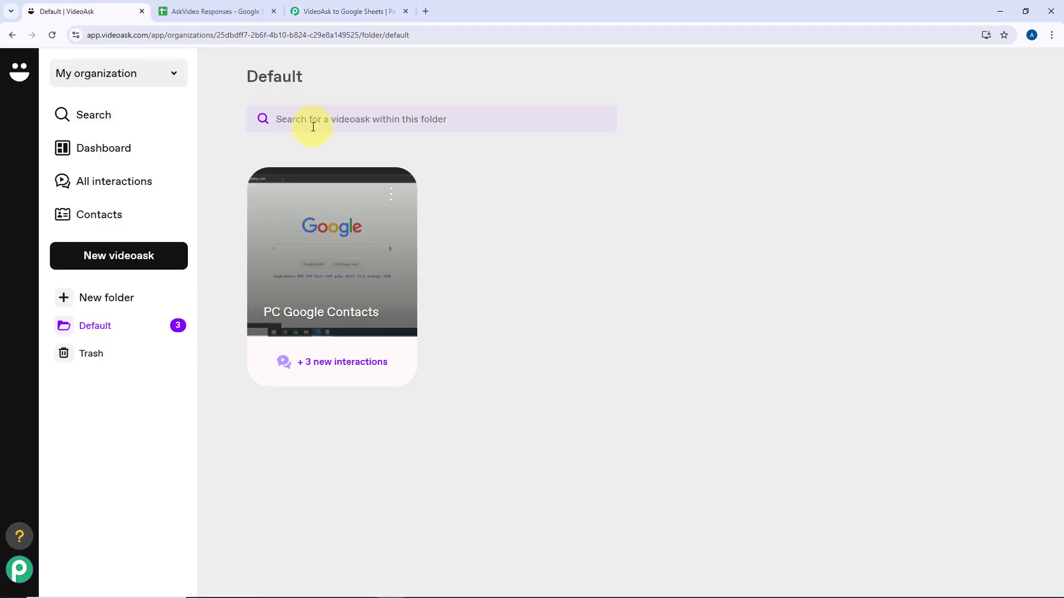
Copy the PC Google Contacts videoask's share link and load it in a new tab.
{"action": "left_click", "coordinate": [391, 193]}
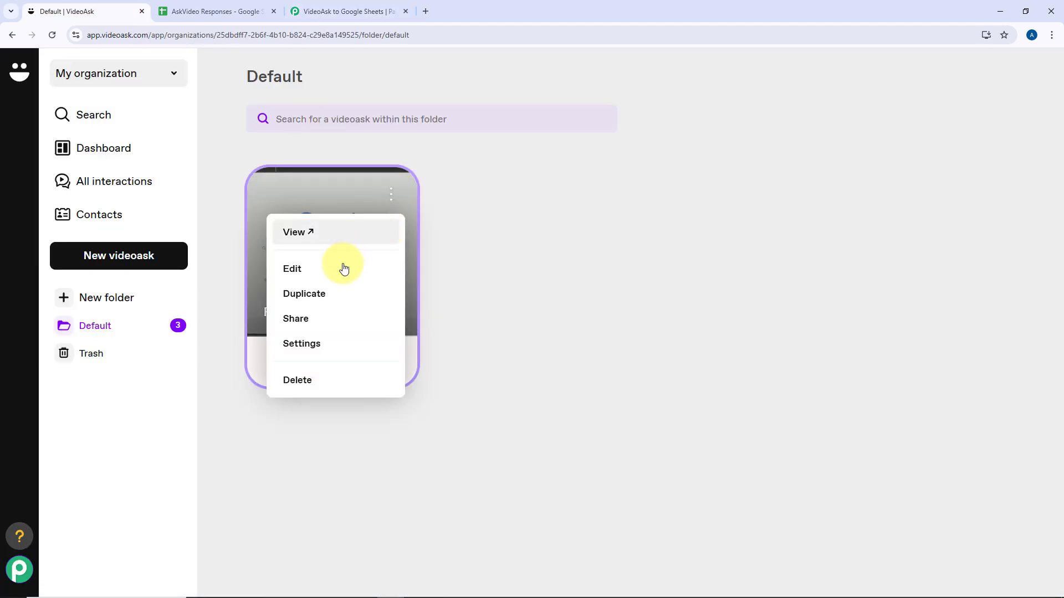
{"action": "left_click", "coordinate": [329, 320]}
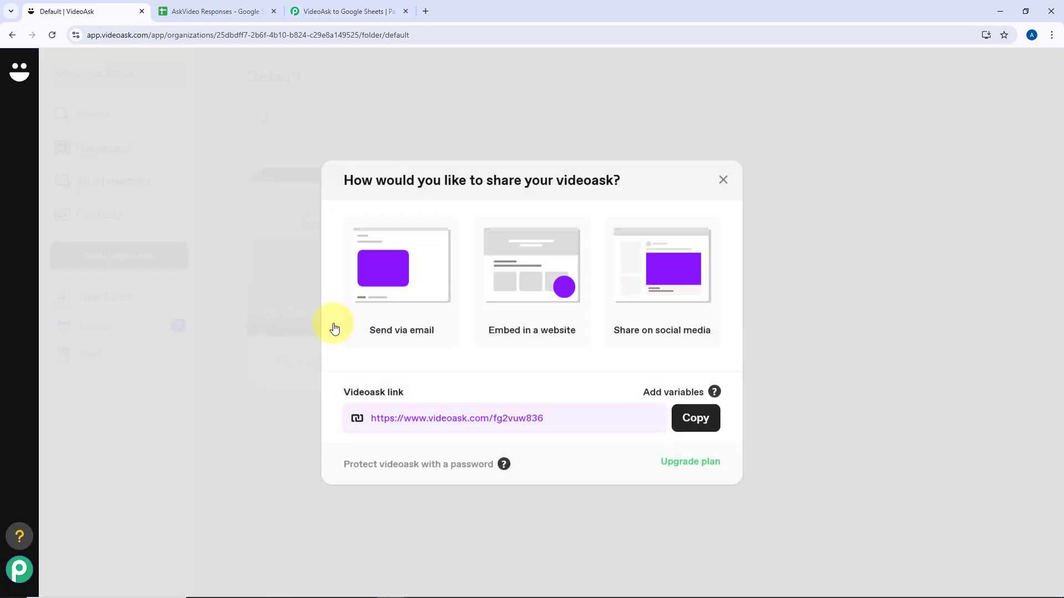
{"action": "left_click", "coordinate": [694, 418]}
{"action": "left_click", "coordinate": [722, 180]}
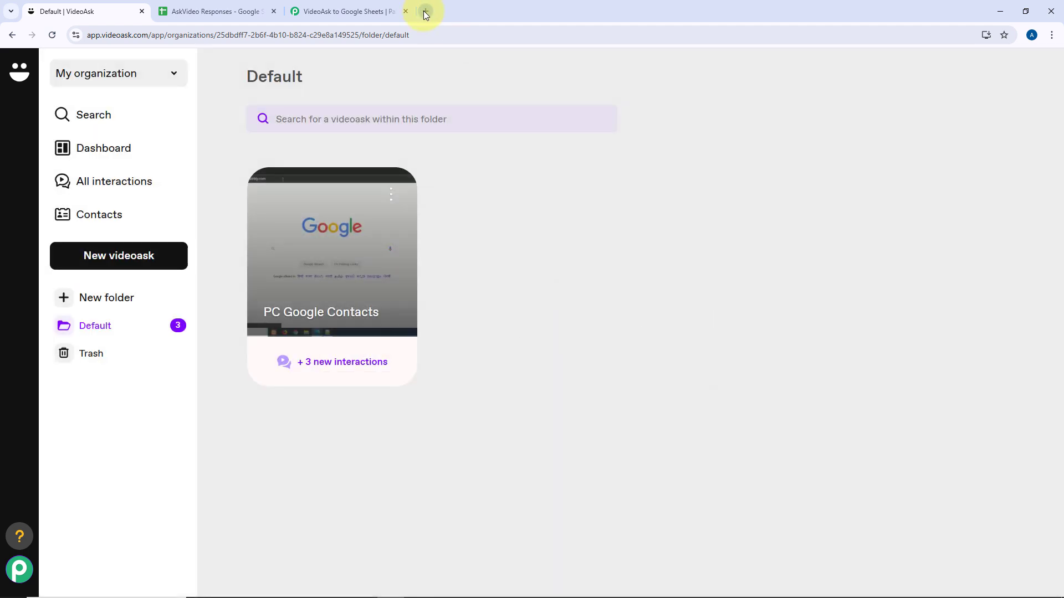
{"action": "left_click", "coordinate": [424, 11]}
{"action": "key", "text": "ctrl+v"}
{"action": "key", "text": "Return"}
{"action": "left_click_drag", "start_coordinate": [424, 11], "coordinate": [194, 17]}
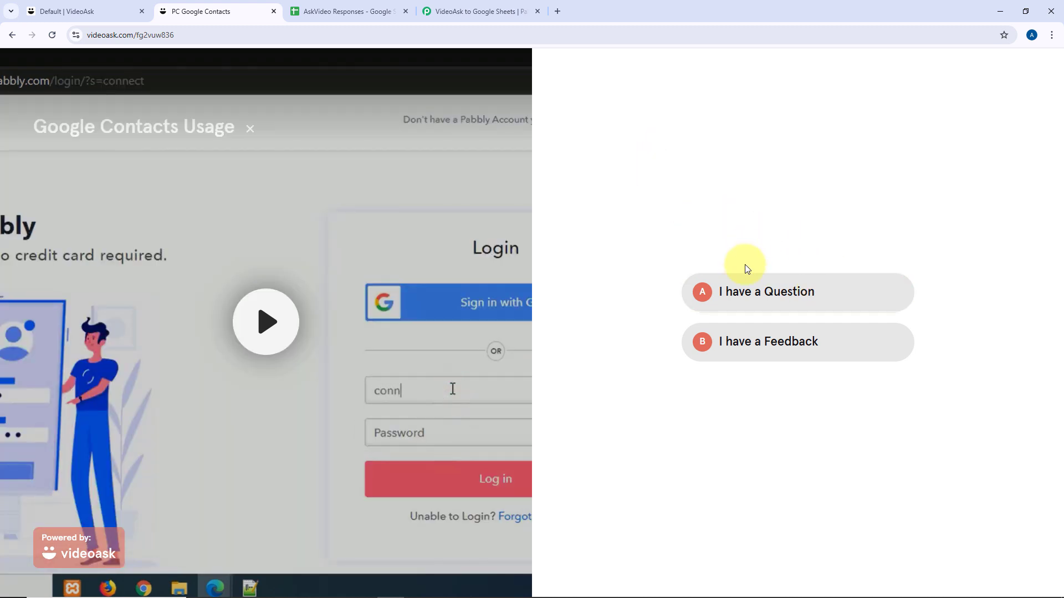
Pick 'I have a Question', enter a test name, e-mail and phone number, and continue.
{"action": "left_click", "coordinate": [773, 296]}
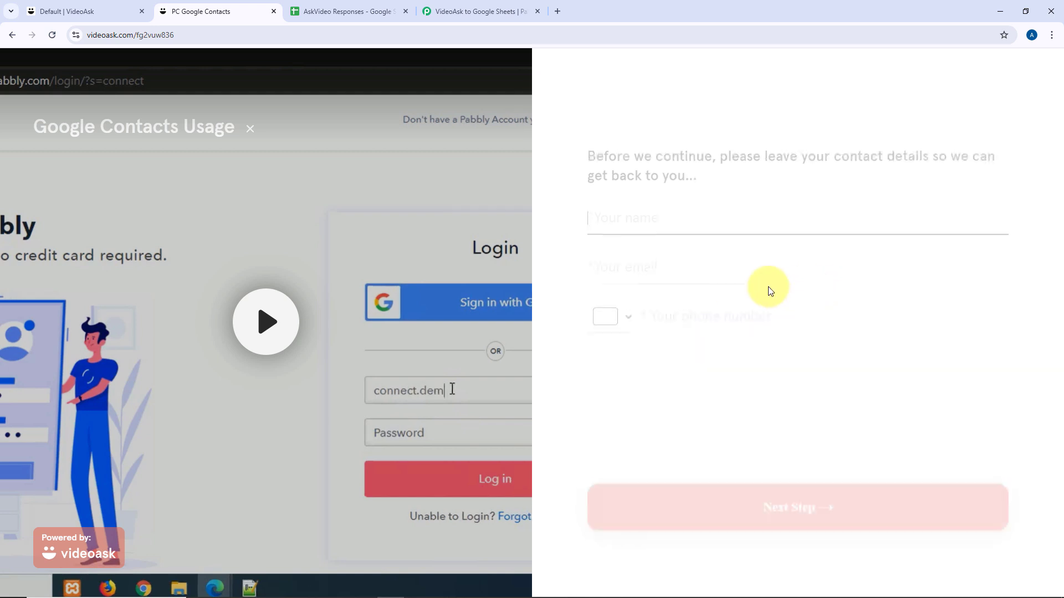
{"action": "type", "text": "D"}
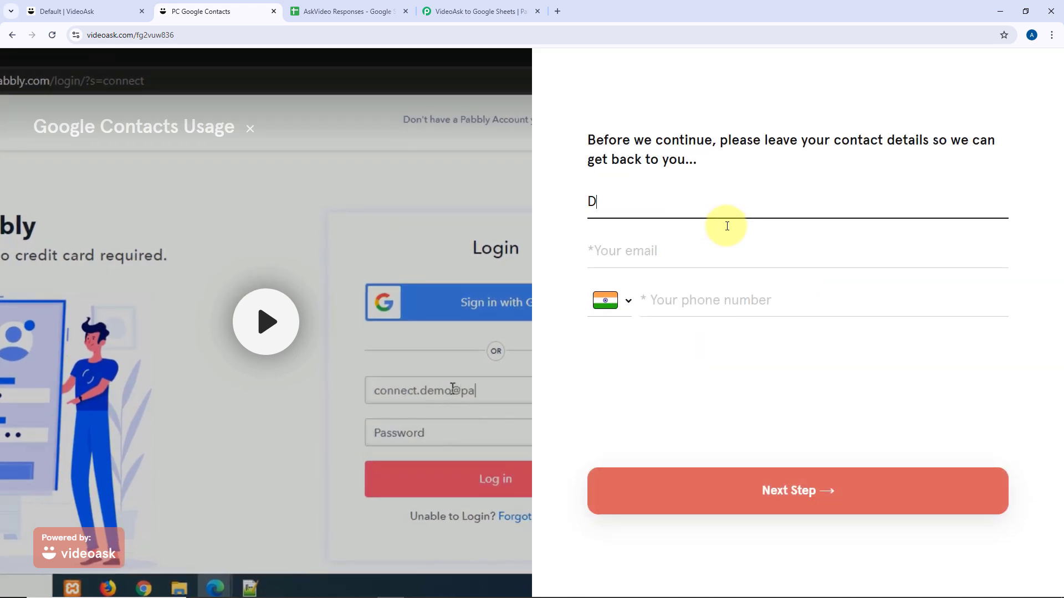
{"action": "type", "text": "emo USer"}
{"action": "key", "text": "Tab"}
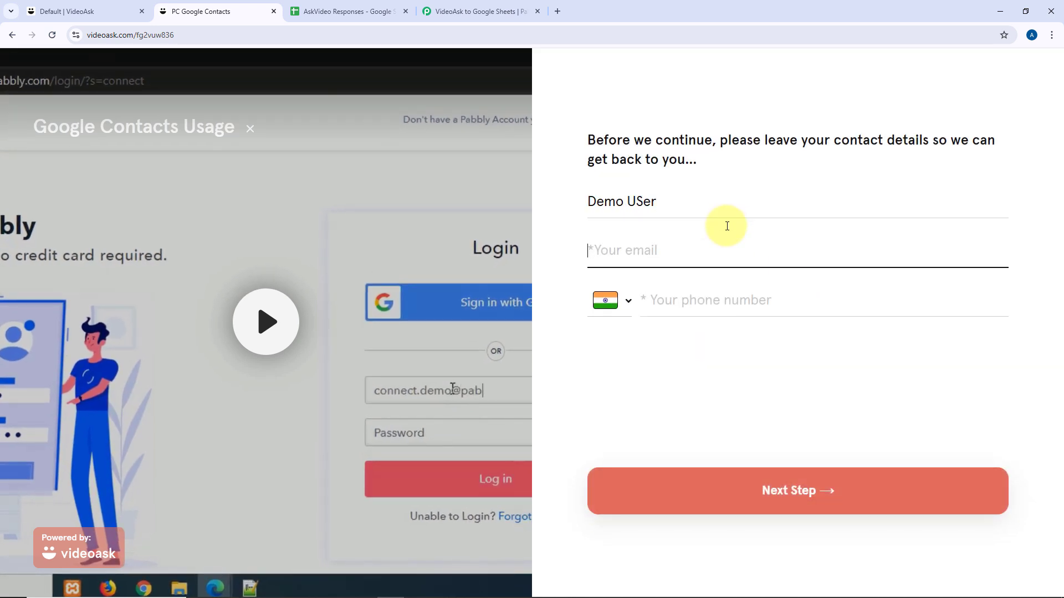
{"action": "left_click", "coordinate": [674, 200]}
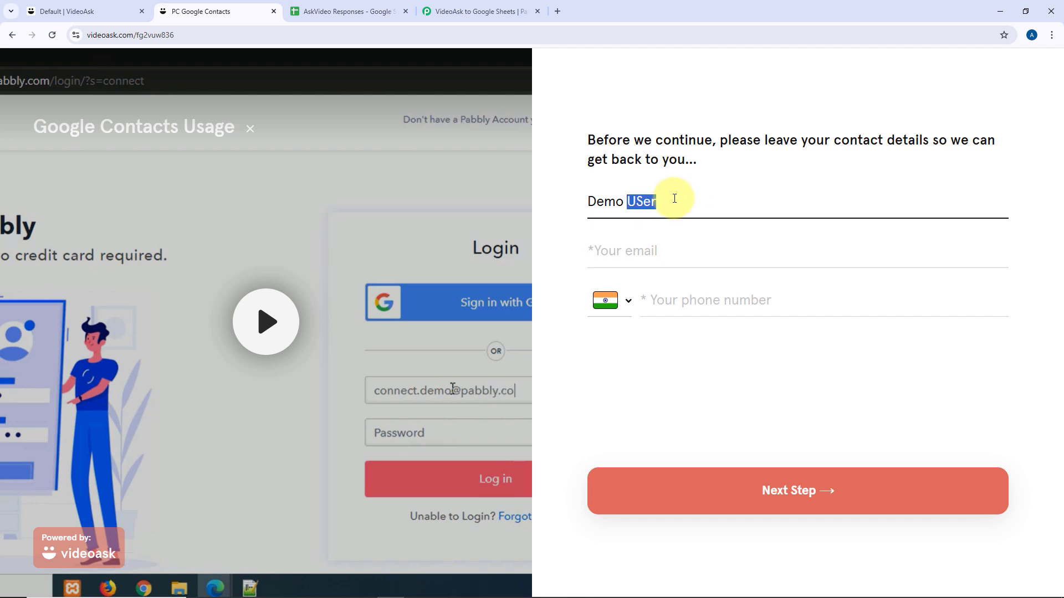
{"action": "key", "text": "Tab"}
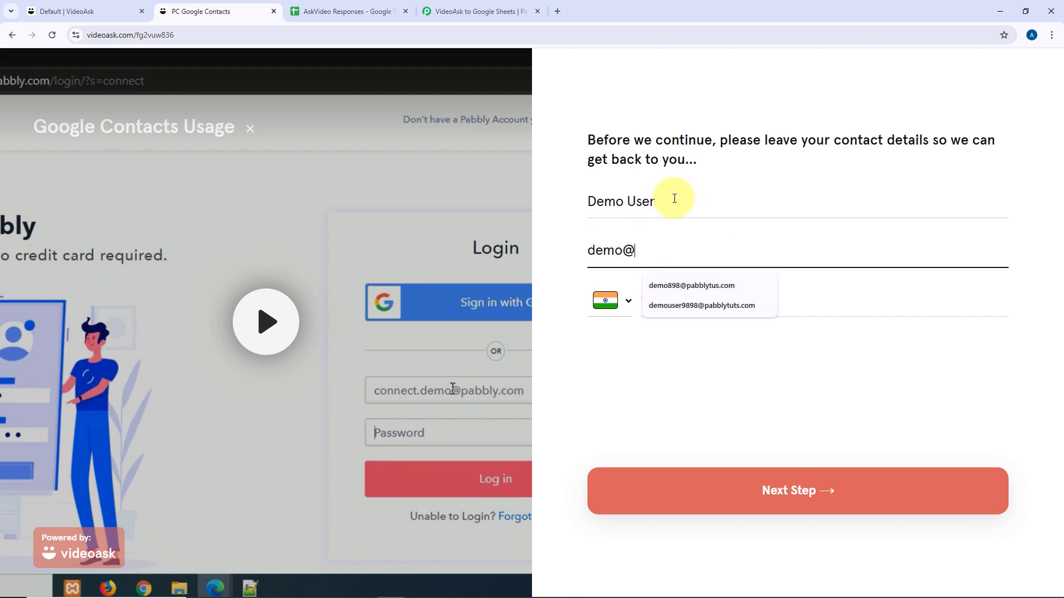
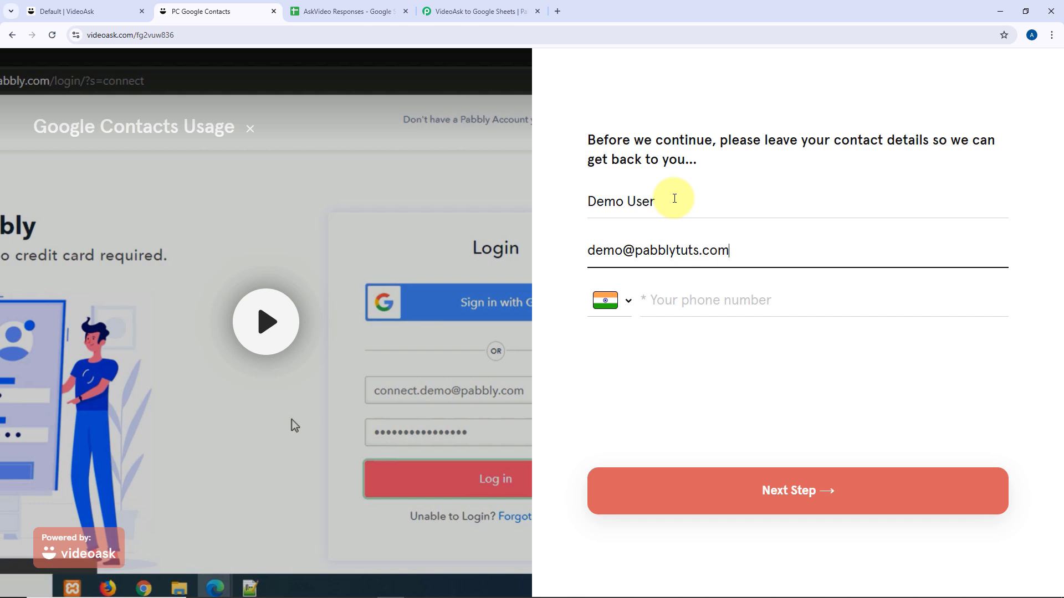
{"action": "key", "text": "Tab"}
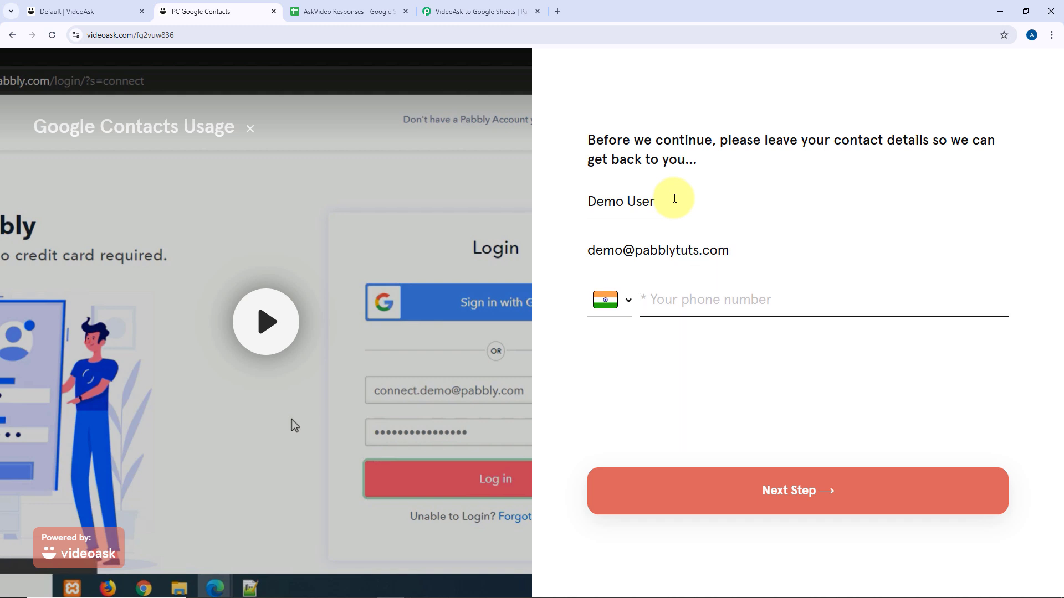
{"action": "type", "text": "123456890"}
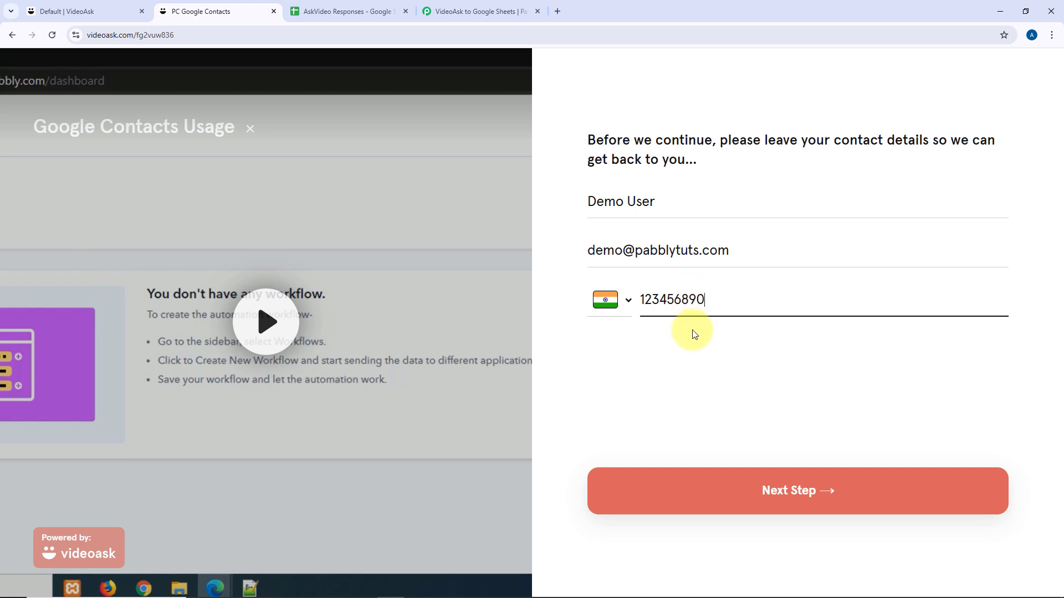
{"action": "type", "text": "7"}
{"action": "left_click", "coordinate": [723, 486]}
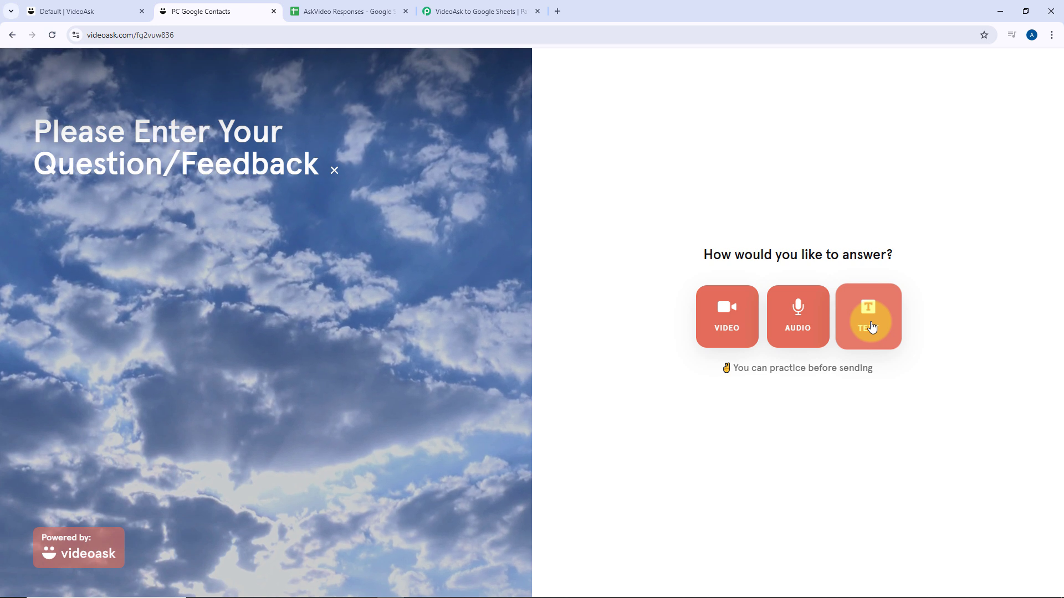
Submit the text answer 'How to connect VideoAsk with Google Sheets using Pabbly Connect'.
{"action": "left_click", "coordinate": [871, 327]}
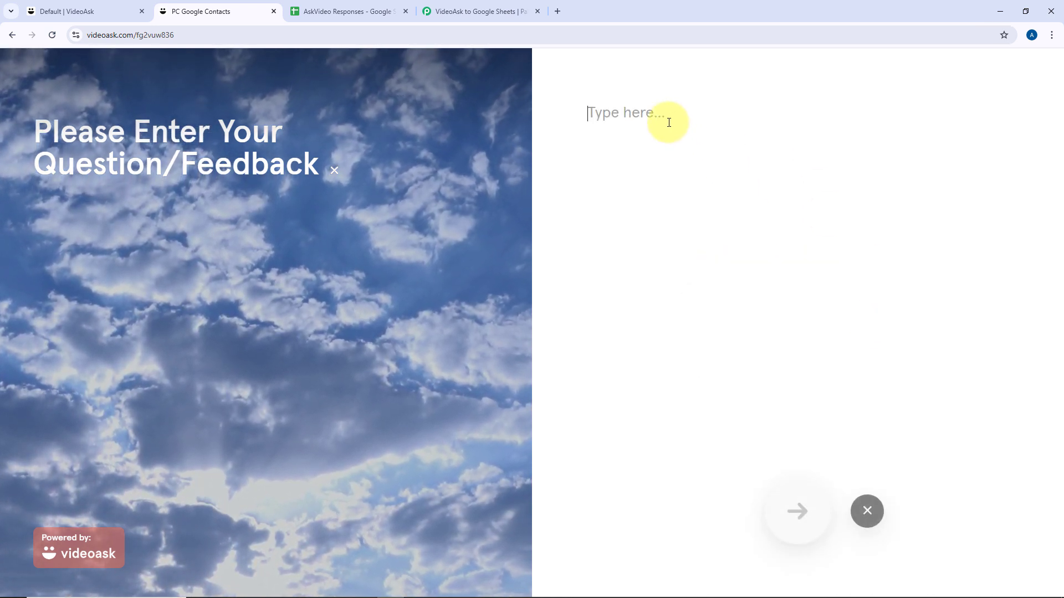
{"action": "type", "text": "How to conne"}
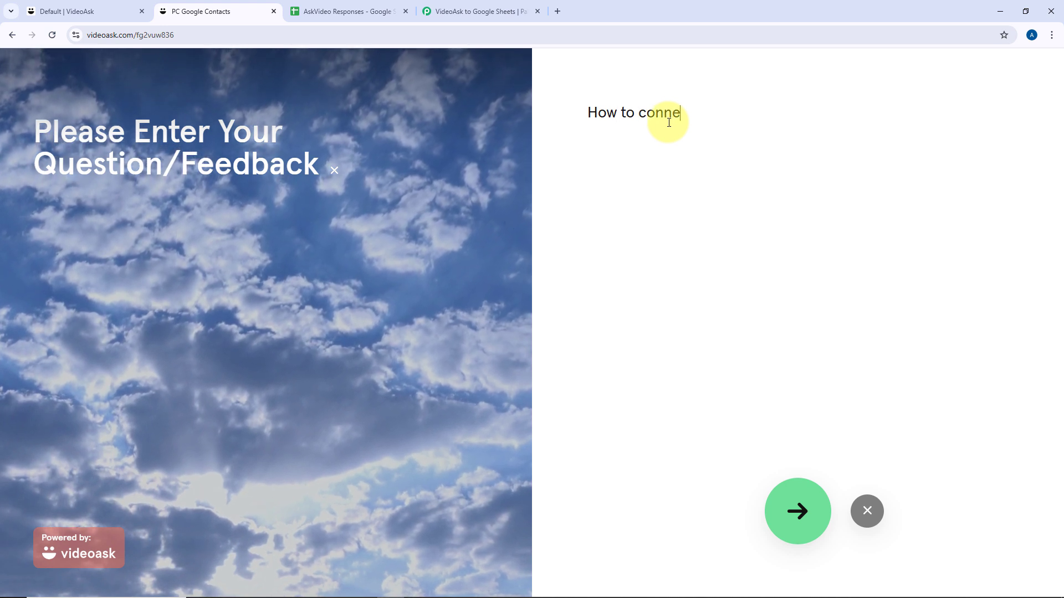
{"action": "type", "text": "ct VideoA"}
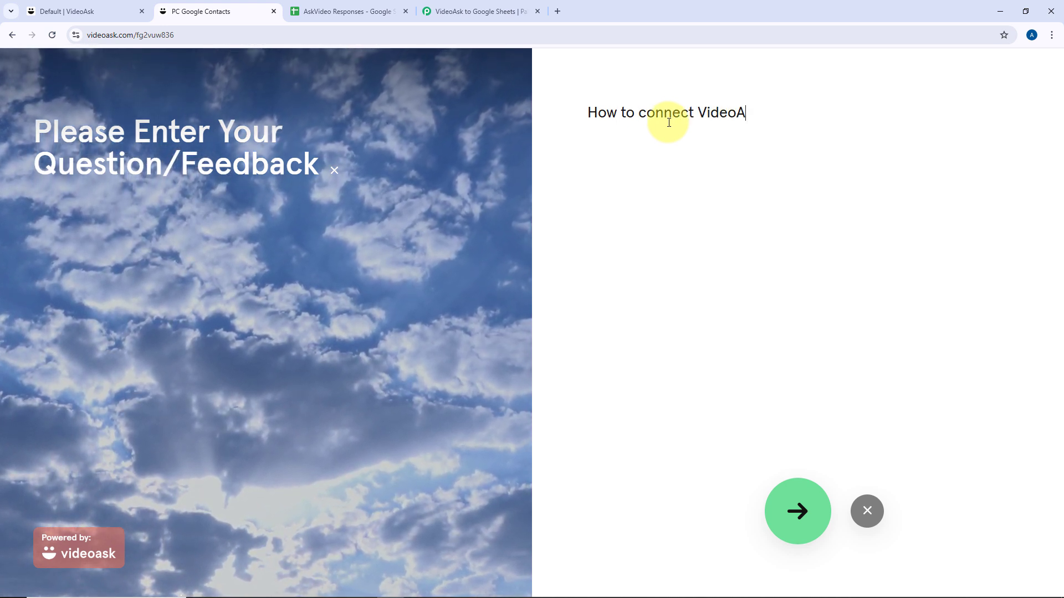
{"action": "type", "text": "sk with "}
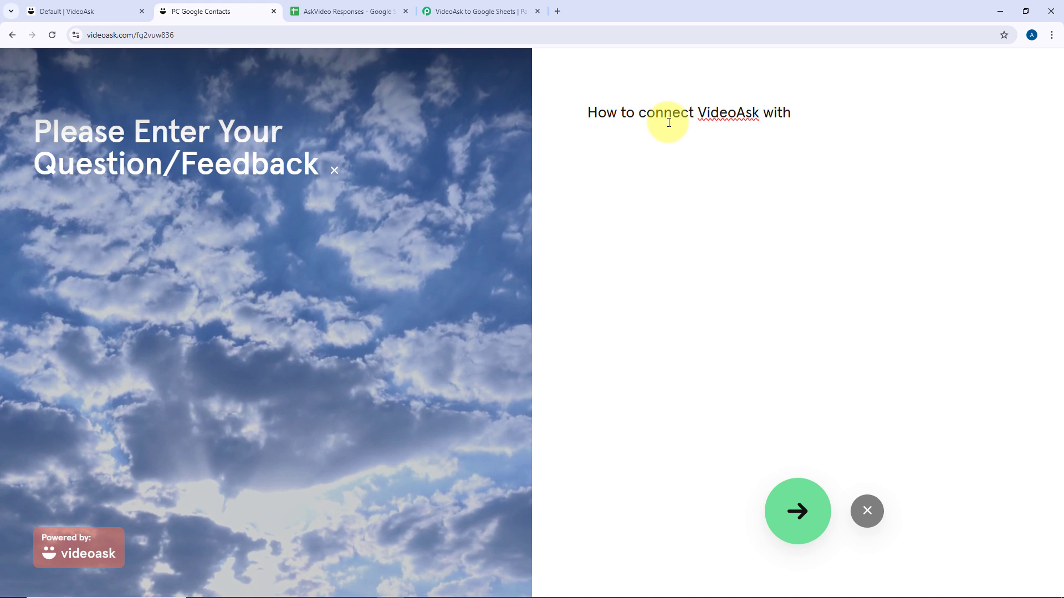
{"action": "type", "text": "Google Sheets "}
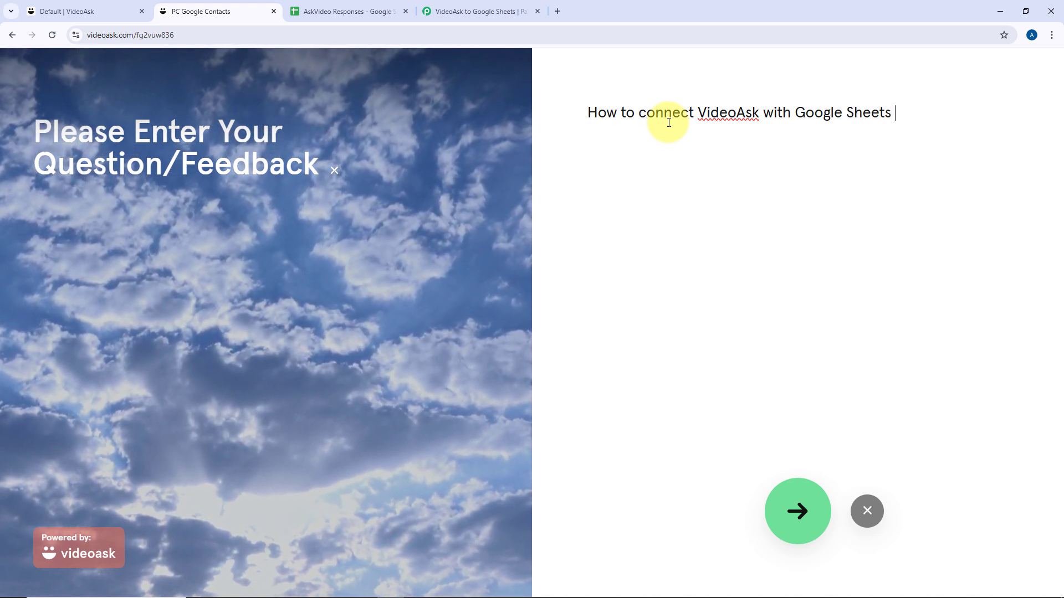
{"action": "type", "text": "using pabbly Conna"}
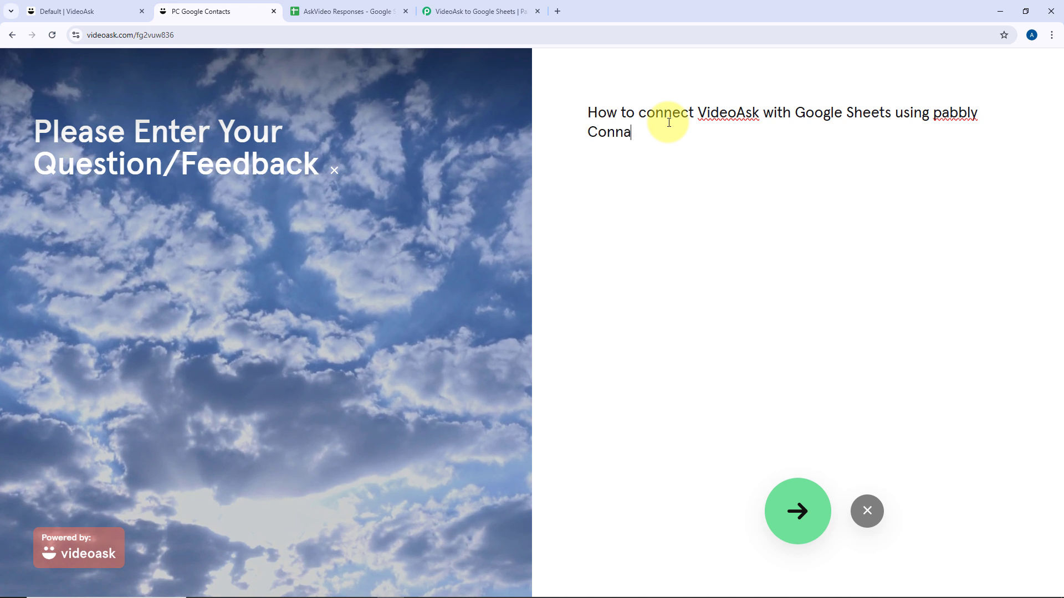
{"action": "key", "text": "BackSpace"}
{"action": "type", "text": "ect"}
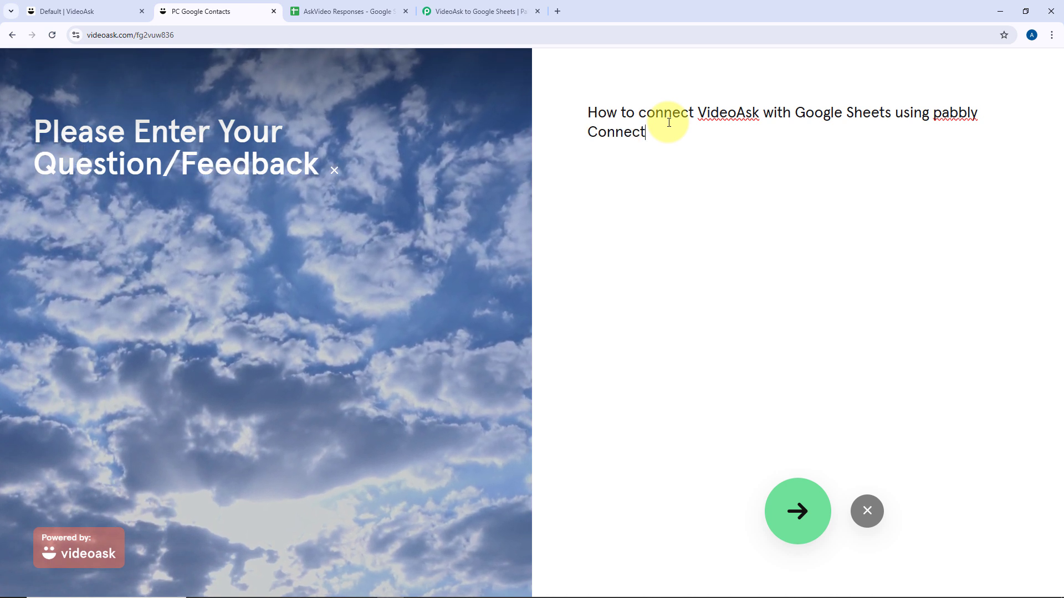
{"action": "key", "text": "ctrl+Left"}
{"action": "key", "text": "ctrl+Left"}
{"action": "key", "text": "ctrl+Left"}
{"action": "key", "text": "ctrl+Right"}
{"action": "key", "text": "Delete"}
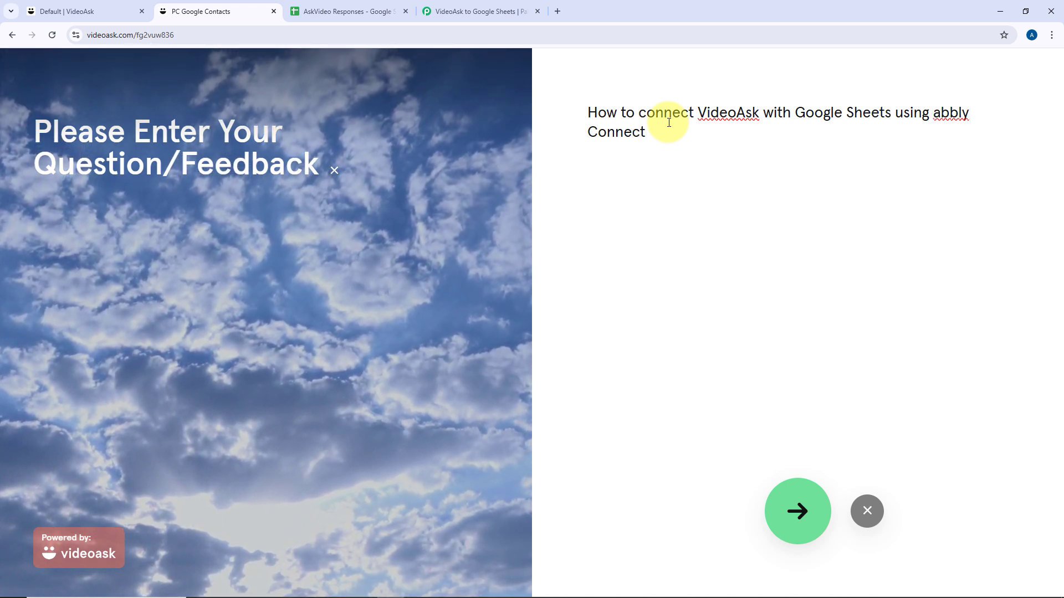
{"action": "type", "text": "P"}
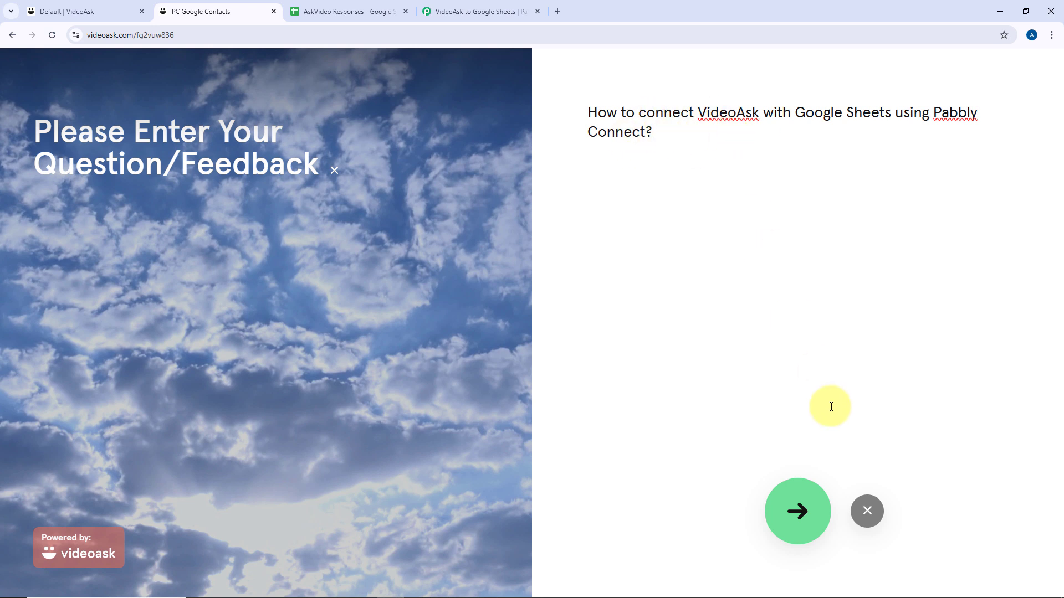
{"action": "left_click", "coordinate": [798, 514]}
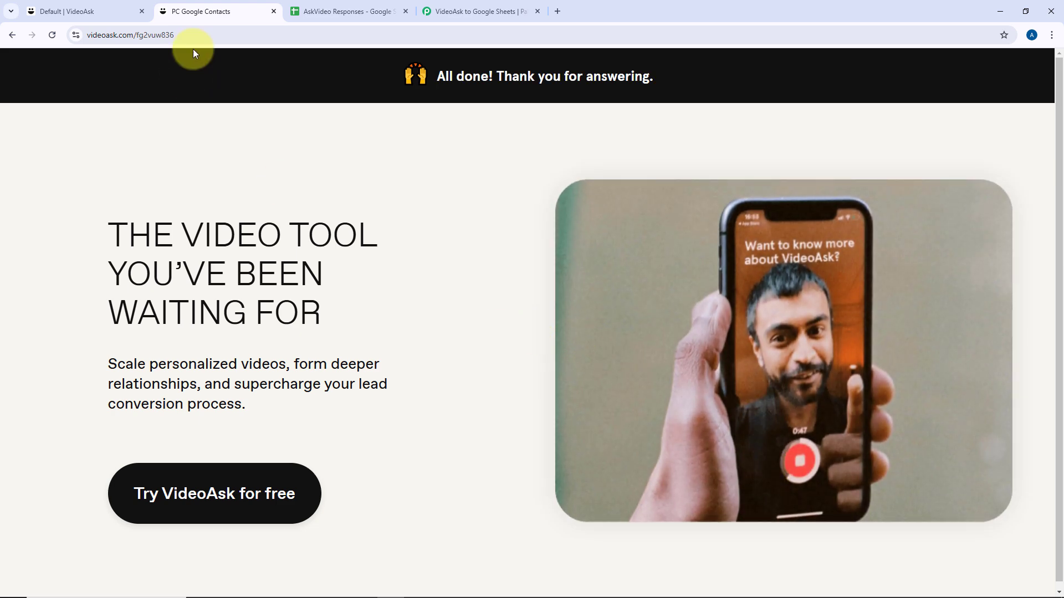
Return to the VideoAsk Default folder tab.
{"action": "left_click", "coordinate": [98, 5]}
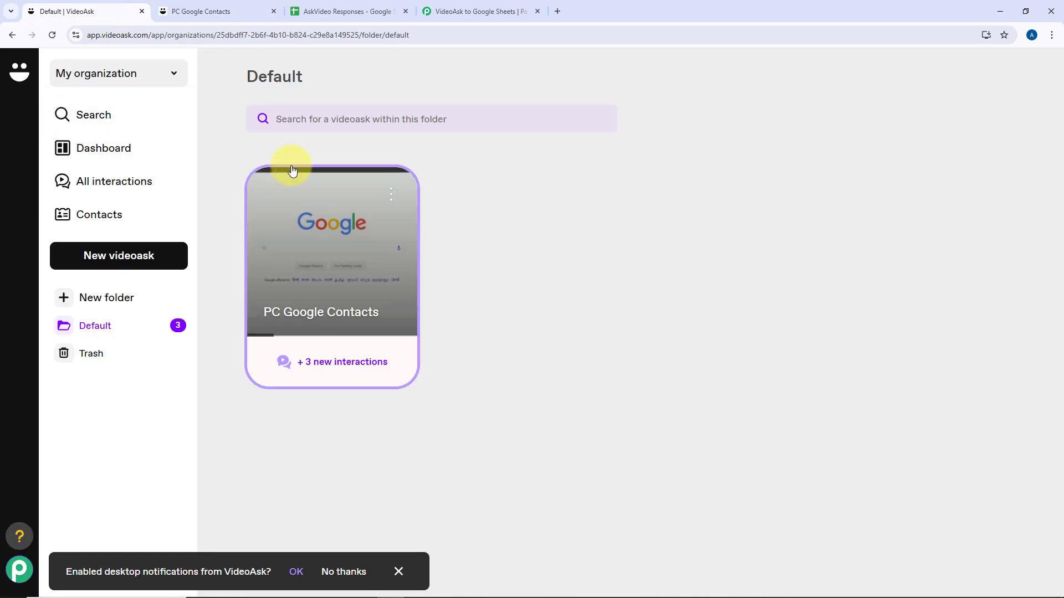
{"action": "left_click", "coordinate": [188, 6]}
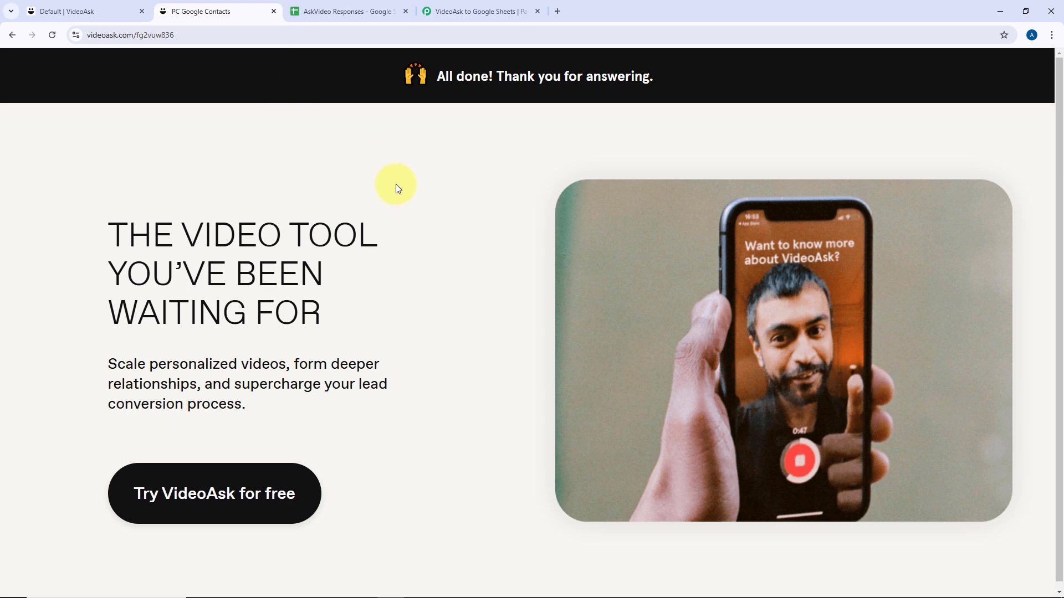
{"action": "left_click", "coordinate": [83, 10]}
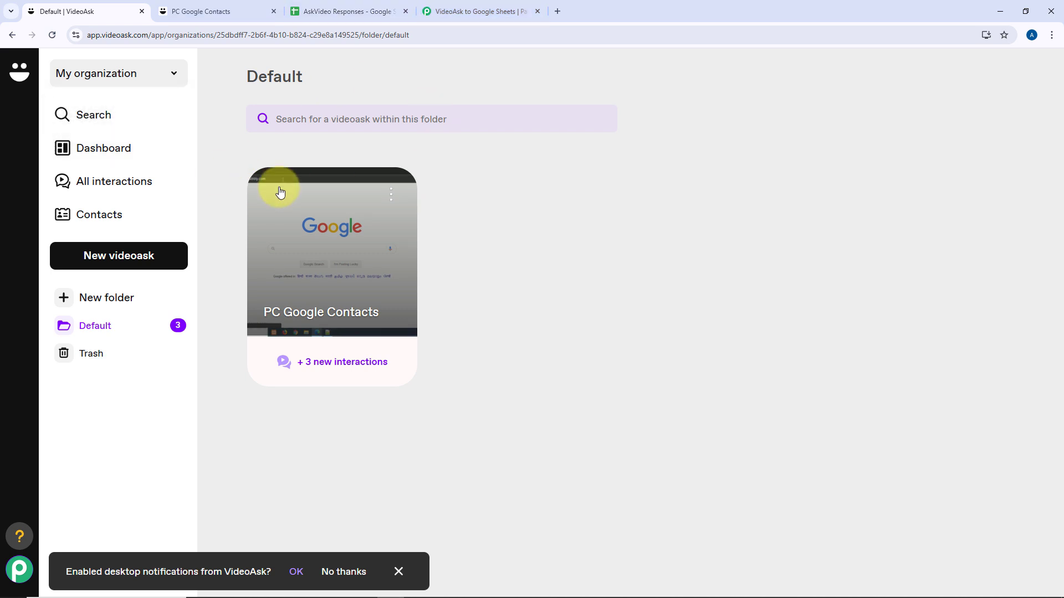
Inspect the captured Interaction Id and Form Title values in the VideoAsk to Google Sheets workflow.
{"action": "left_click", "coordinate": [459, 11]}
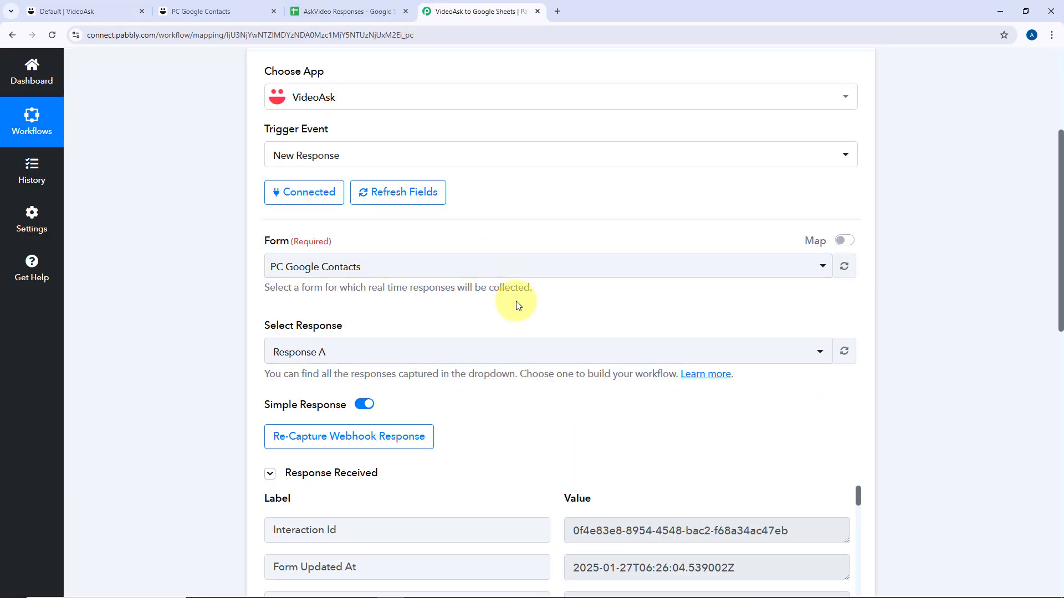
{"action": "scroll", "coordinate": [516, 304], "scroll_direction": "down", "scroll_amount": 4}
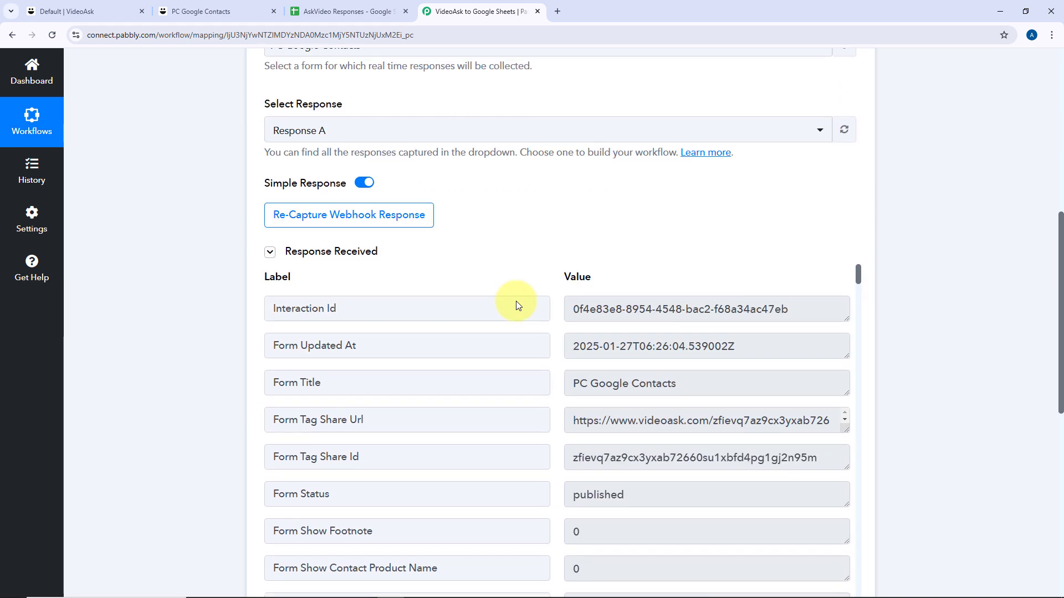
{"action": "scroll", "coordinate": [510, 258], "scroll_direction": "down", "scroll_amount": 2}
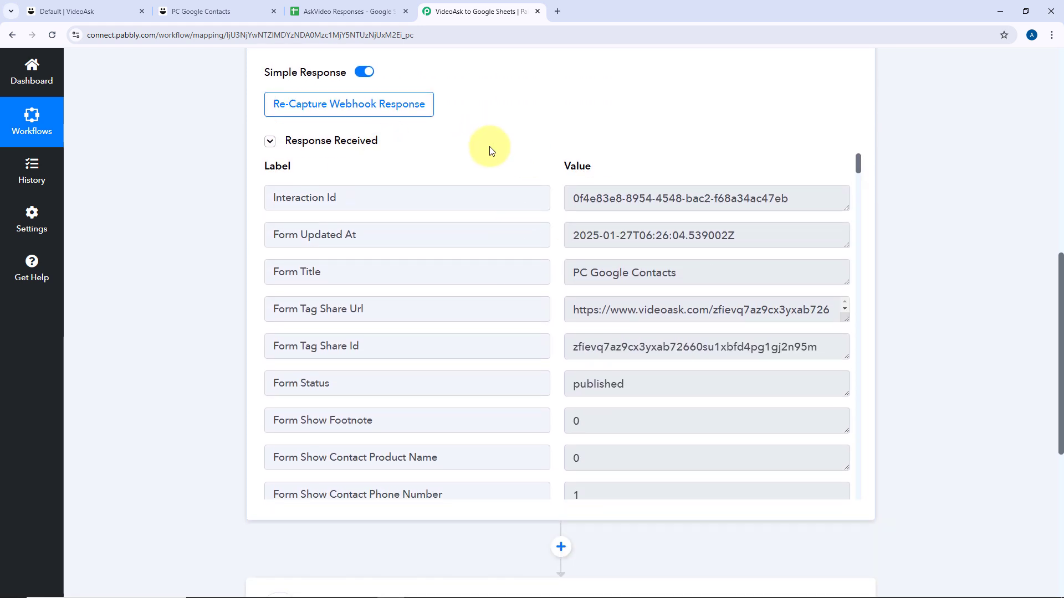
{"action": "left_click_drag", "start_coordinate": [803, 199], "coordinate": [570, 204]}
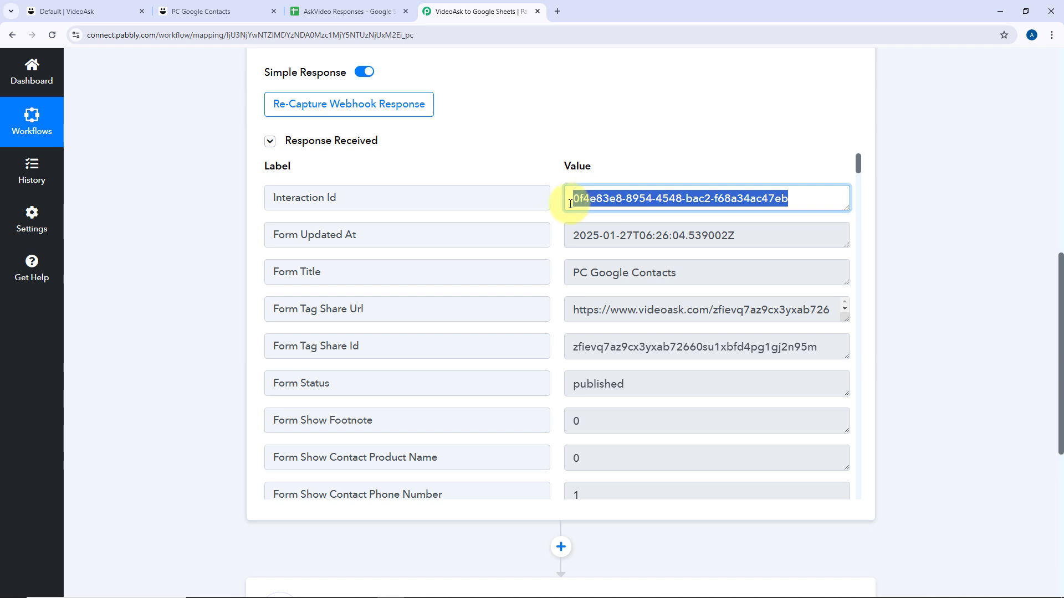
{"action": "scroll", "coordinate": [551, 206], "scroll_direction": "down", "scroll_amount": 1}
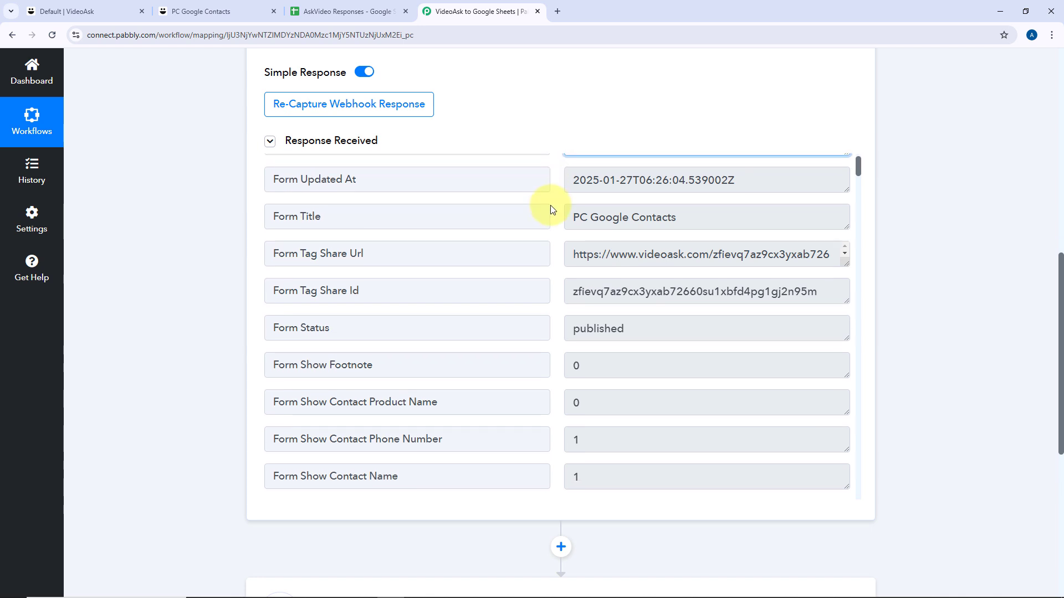
{"action": "left_click_drag", "start_coordinate": [679, 218], "coordinate": [572, 220]}
{"action": "left_click", "coordinate": [558, 221]}
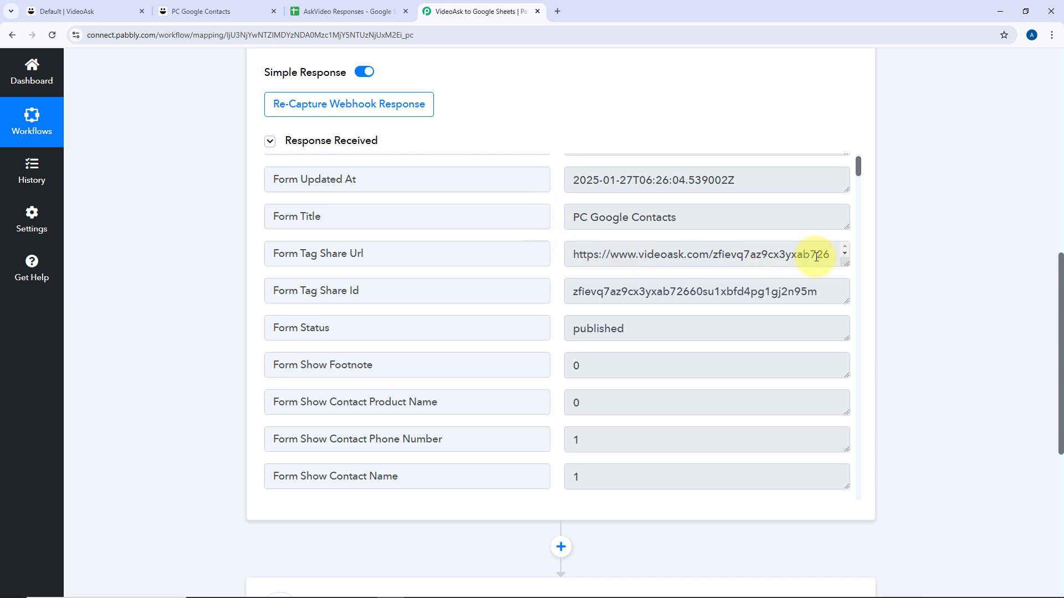
Scroll down the Response Received fields to check the captured contact name and e-mail.
{"action": "scroll", "coordinate": [574, 276], "scroll_direction": "down", "scroll_amount": 7}
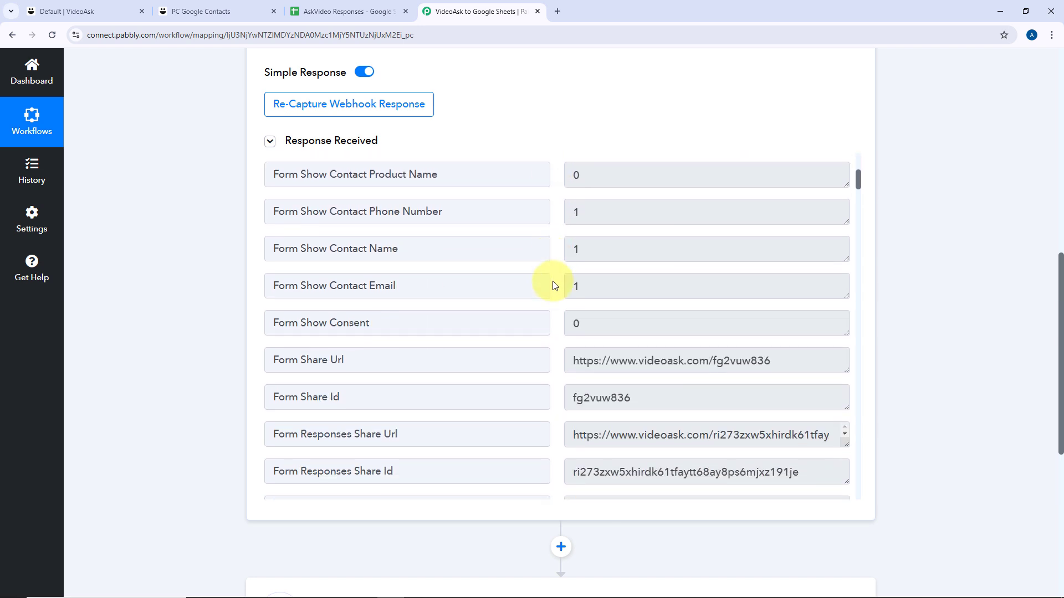
{"action": "scroll", "coordinate": [555, 284], "scroll_direction": "down", "scroll_amount": 12}
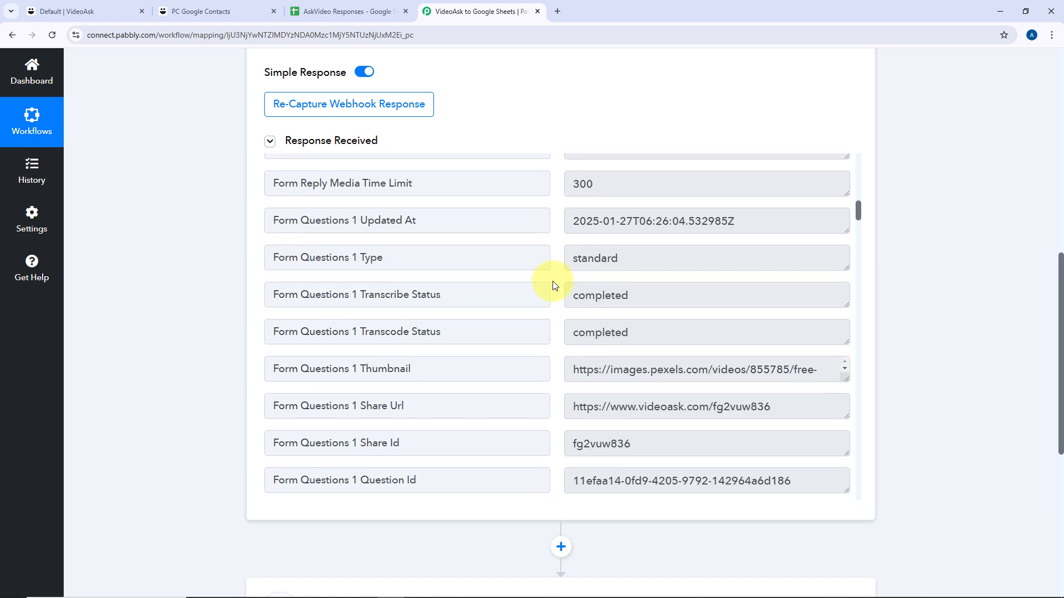
{"action": "scroll", "coordinate": [554, 285], "scroll_direction": "down", "scroll_amount": 2}
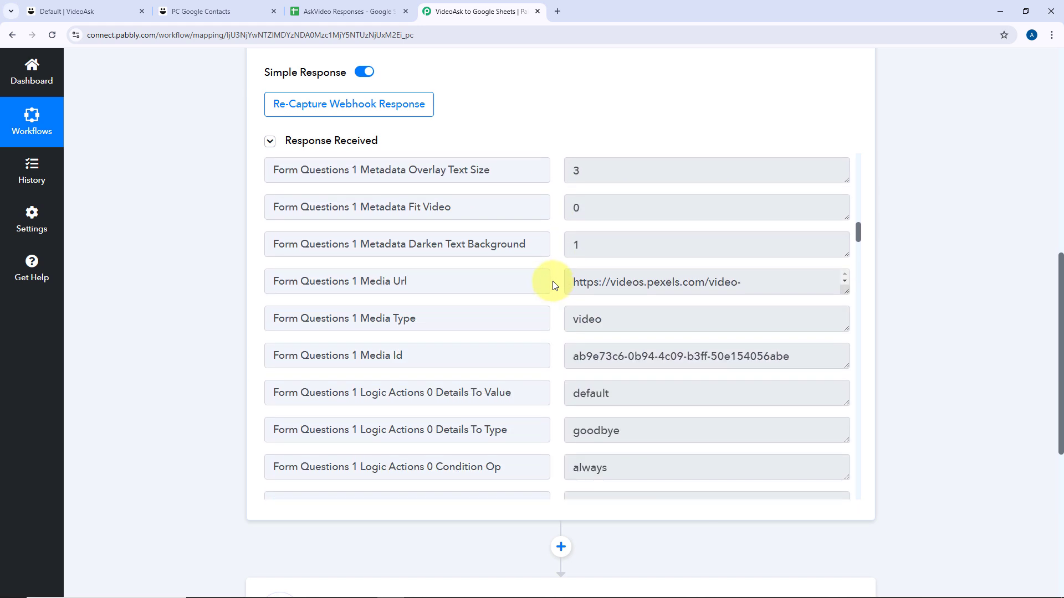
{"action": "scroll", "coordinate": [555, 285], "scroll_direction": "up", "scroll_amount": 2}
{"action": "scroll", "coordinate": [555, 285], "scroll_direction": "down", "scroll_amount": 20}
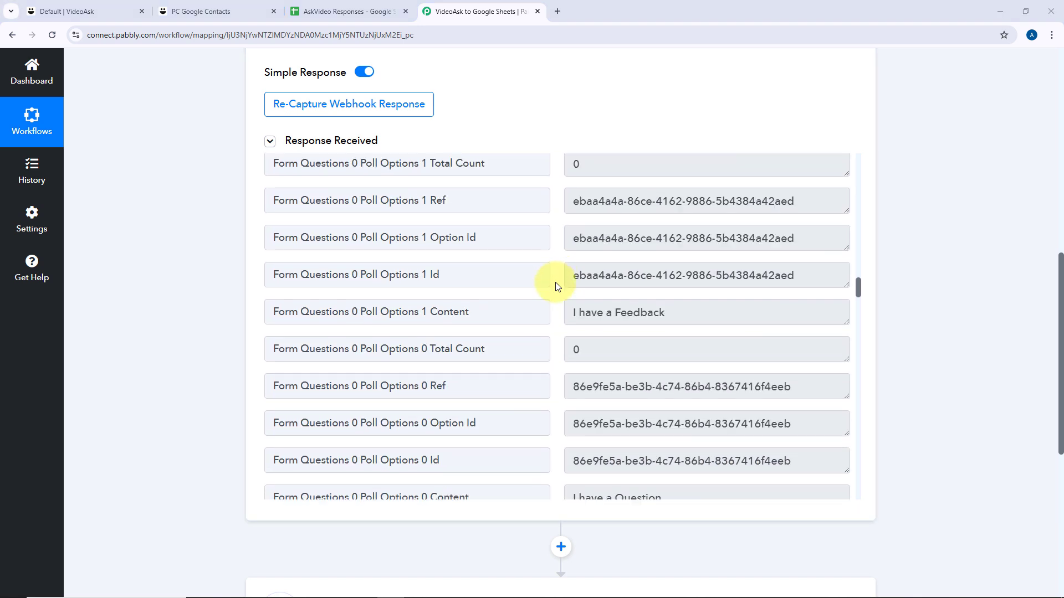
{"action": "scroll", "coordinate": [556, 316], "scroll_direction": "down", "scroll_amount": 20}
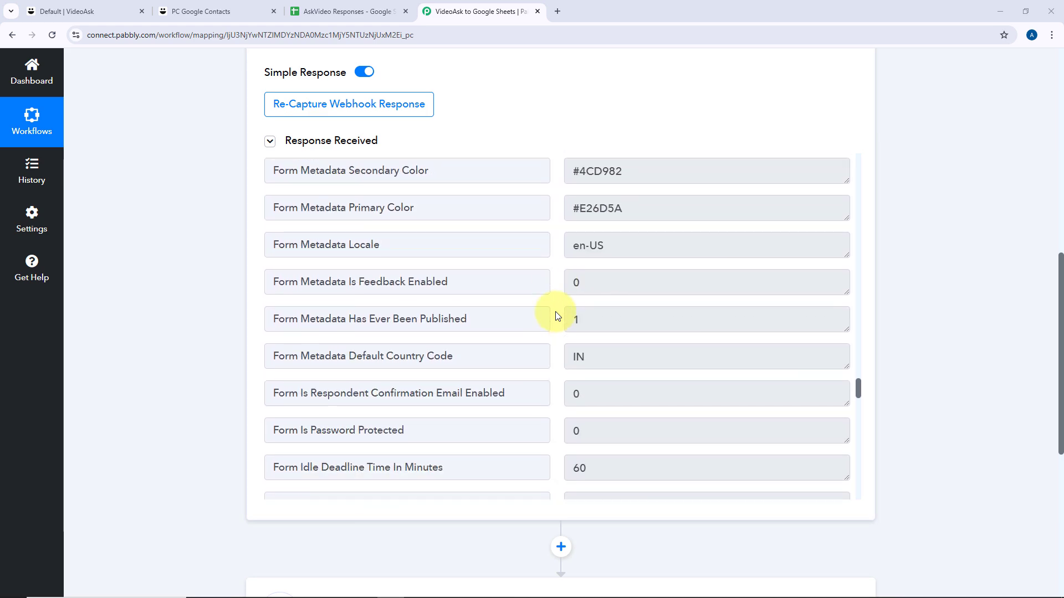
{"action": "scroll", "coordinate": [557, 317], "scroll_direction": "down", "scroll_amount": 6}
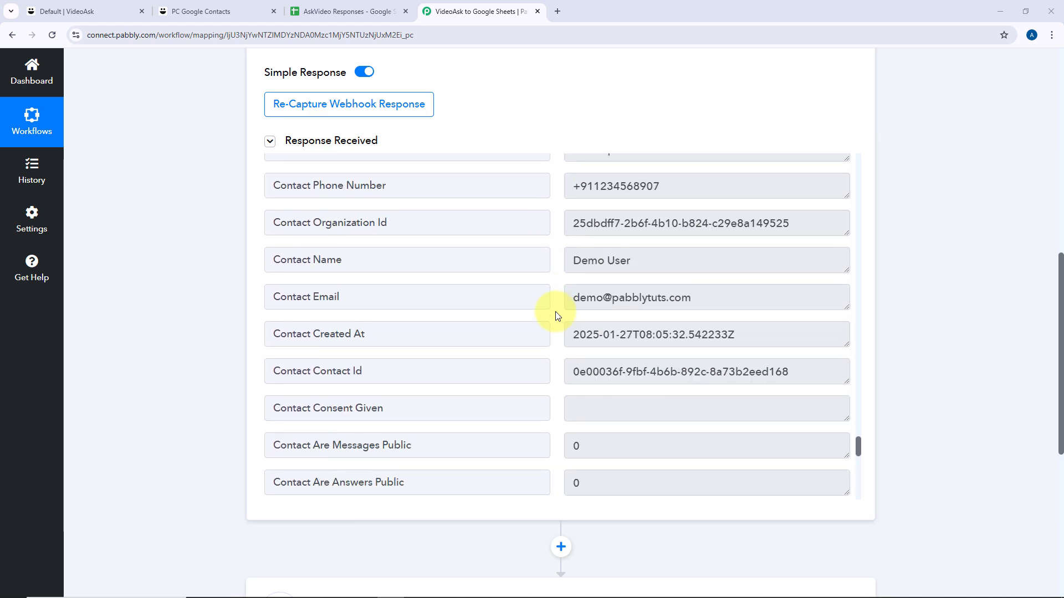
{"action": "scroll", "coordinate": [555, 312], "scroll_direction": "up", "scroll_amount": 1}
{"action": "scroll", "coordinate": [545, 308], "scroll_direction": "down", "scroll_amount": 2}
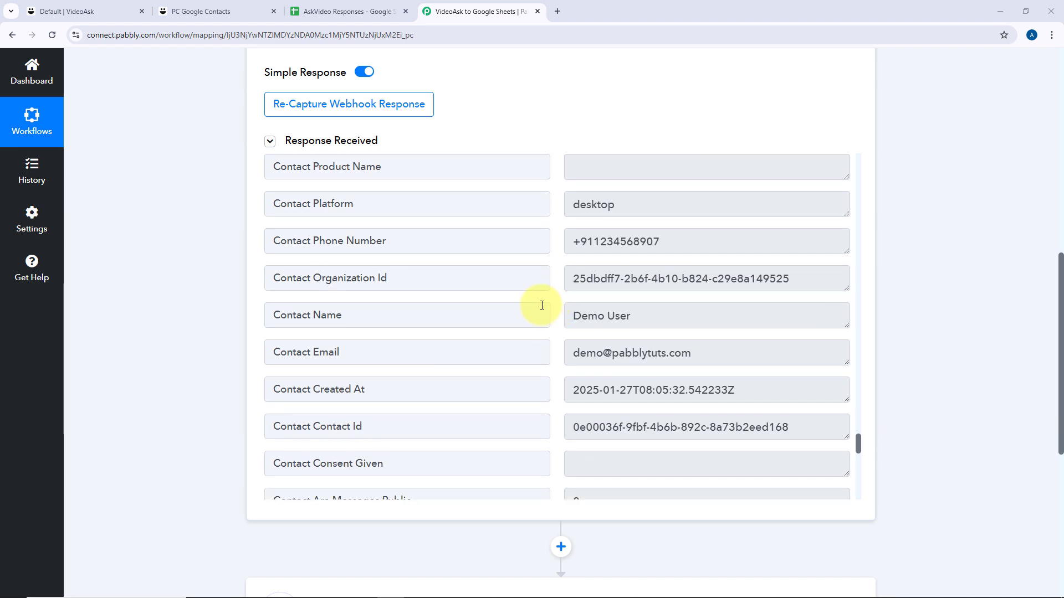
{"action": "left_click_drag", "start_coordinate": [652, 316], "coordinate": [552, 330]}
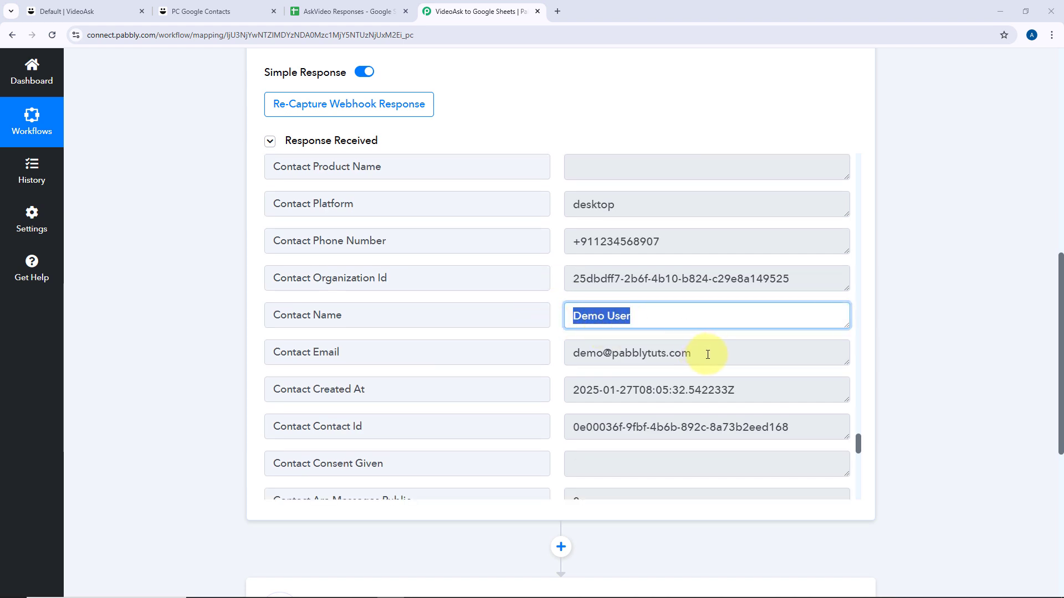
{"action": "left_click_drag", "start_coordinate": [703, 353], "coordinate": [542, 357]}
{"action": "left_click_drag", "start_coordinate": [672, 241], "coordinate": [540, 247]}
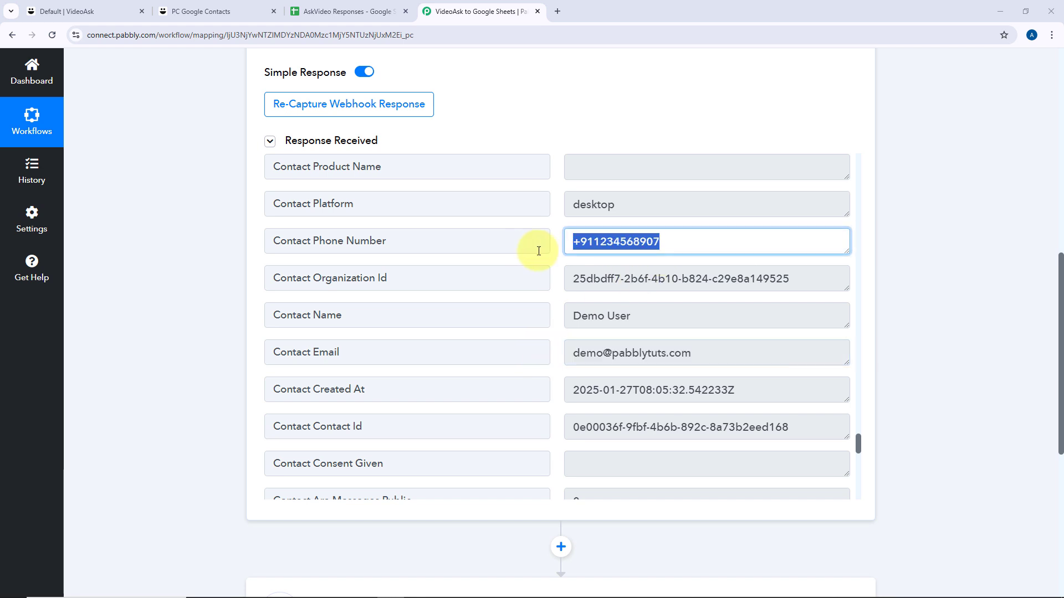
Enlarge the Input Text box to read the full answer, then check the Poll Option Content value.
{"action": "scroll", "coordinate": [558, 360], "scroll_direction": "down", "scroll_amount": 1}
{"action": "scroll", "coordinate": [558, 361], "scroll_direction": "down", "scroll_amount": 8}
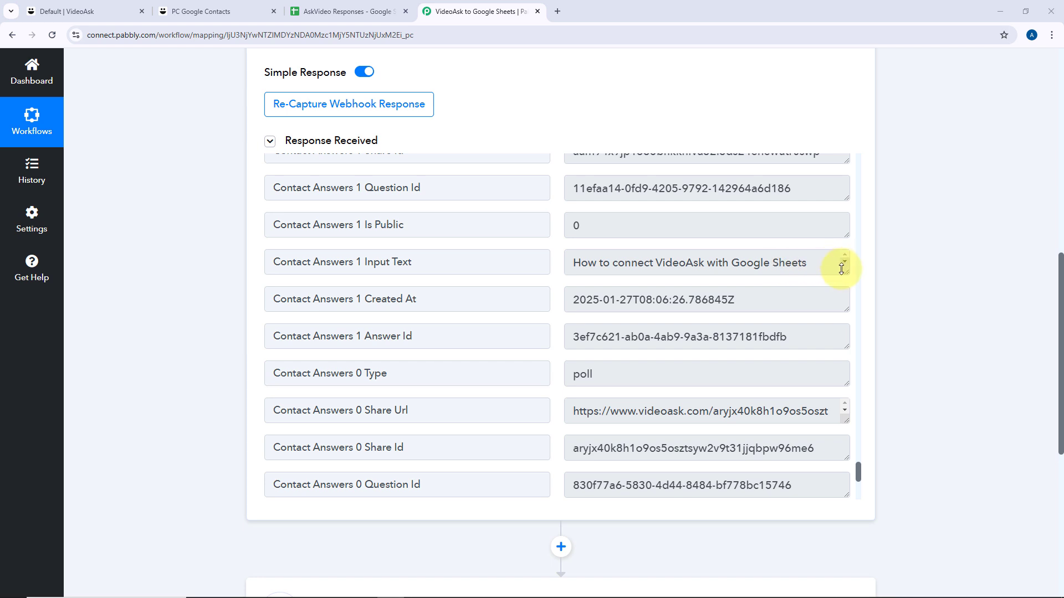
{"action": "left_click_drag", "start_coordinate": [844, 271], "coordinate": [840, 320]}
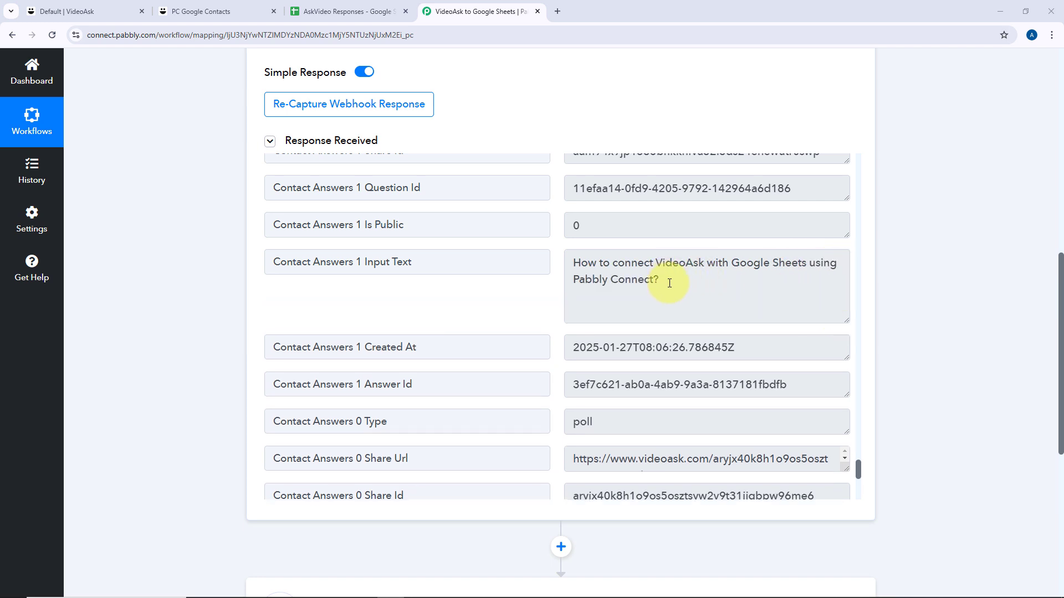
{"action": "left_click_drag", "start_coordinate": [669, 283], "coordinate": [573, 259]}
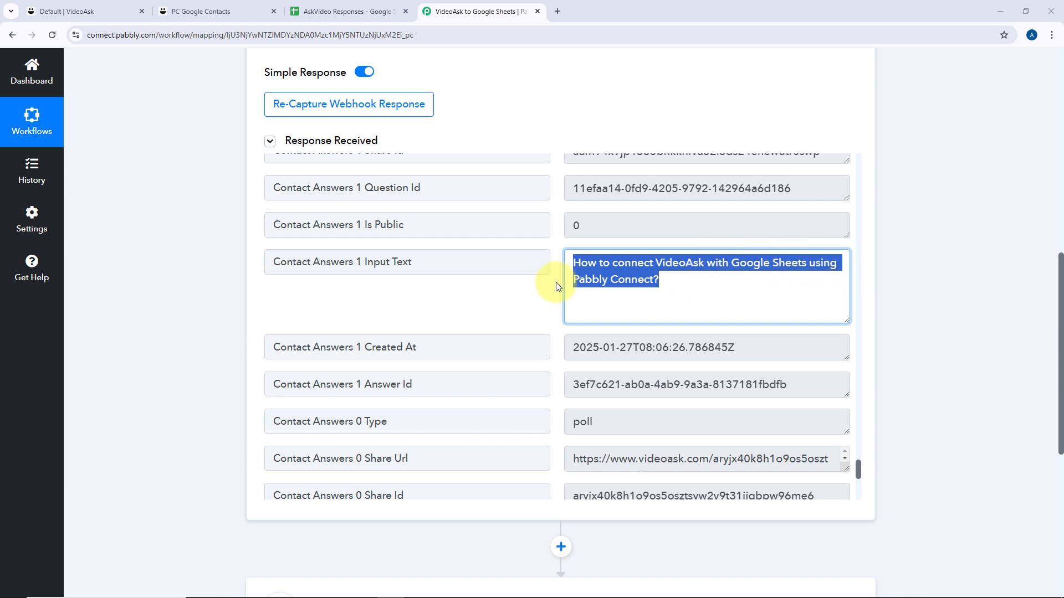
{"action": "scroll", "coordinate": [551, 281], "scroll_direction": "down", "scroll_amount": 6}
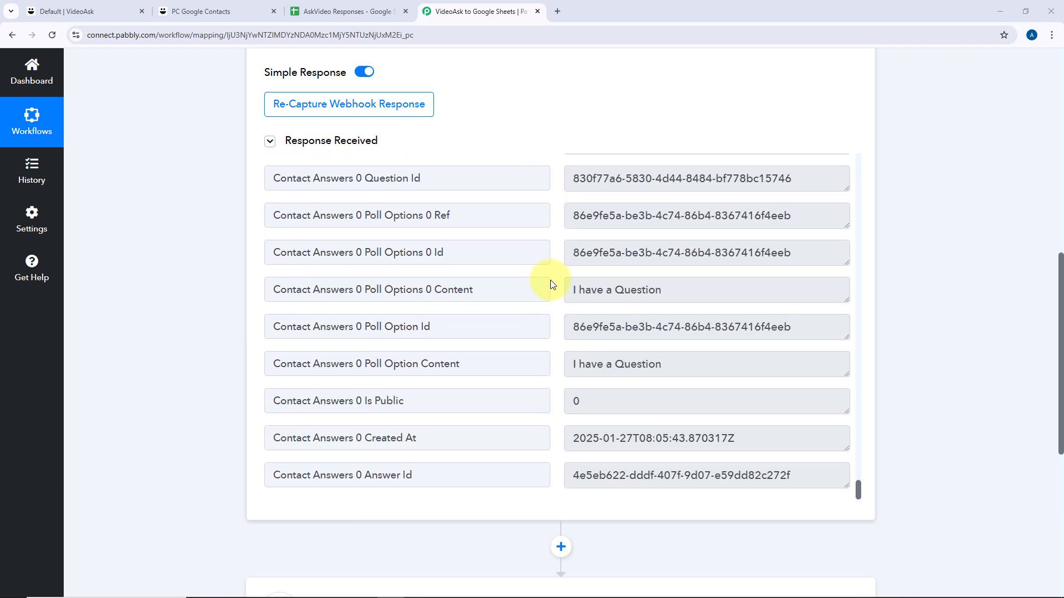
{"action": "left_click_drag", "start_coordinate": [681, 364], "coordinate": [571, 364]}
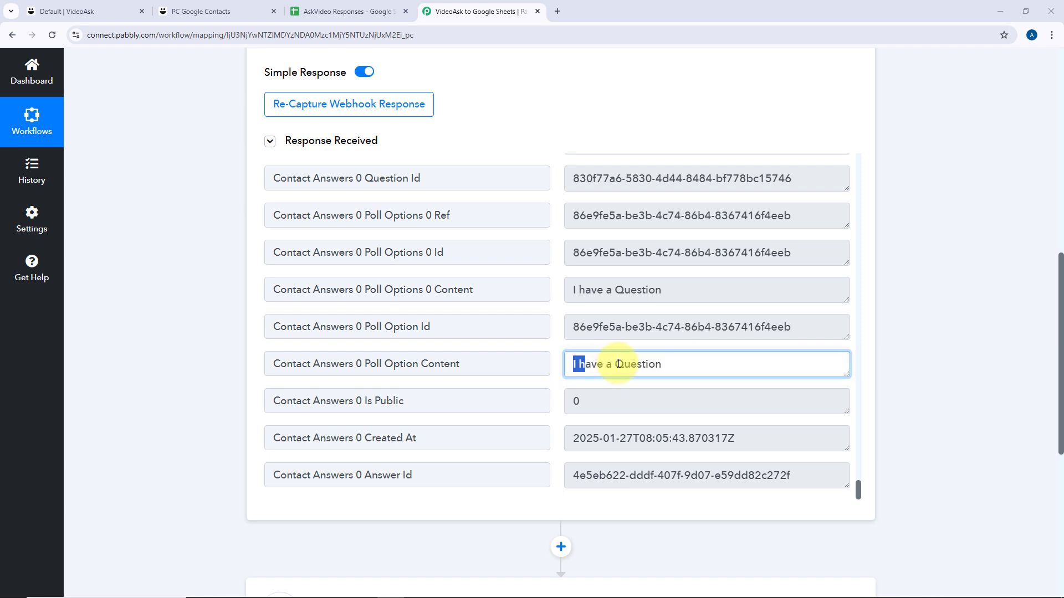
{"action": "left_click", "coordinate": [678, 363]}
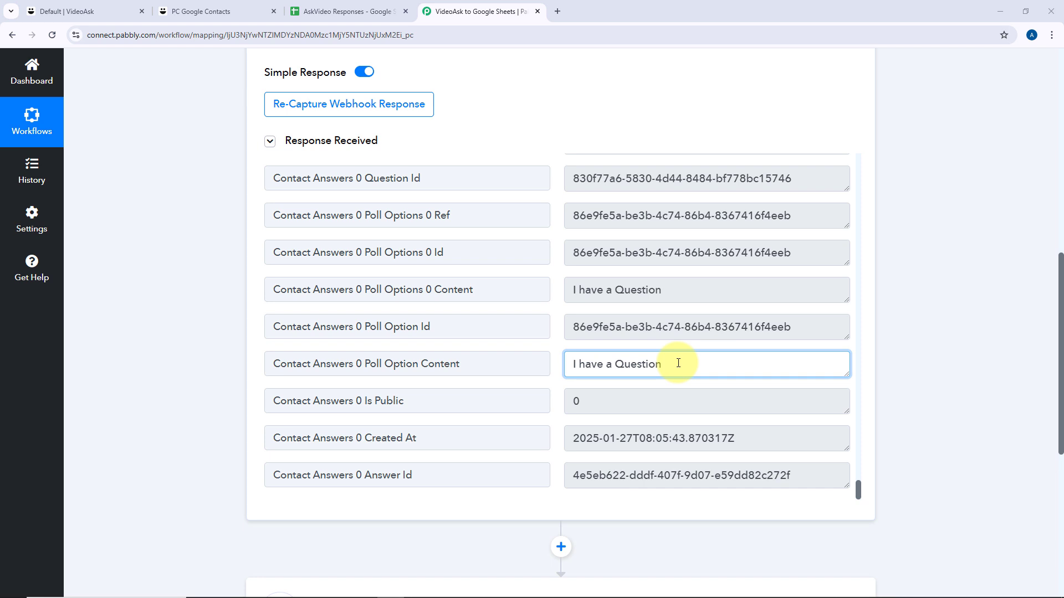
Compare against the response spreadsheet's columns, then scroll down to the empty step 2.
{"action": "scroll", "coordinate": [637, 352], "scroll_direction": "up", "scroll_amount": 4}
{"action": "scroll", "coordinate": [615, 344], "scroll_direction": "up", "scroll_amount": 4}
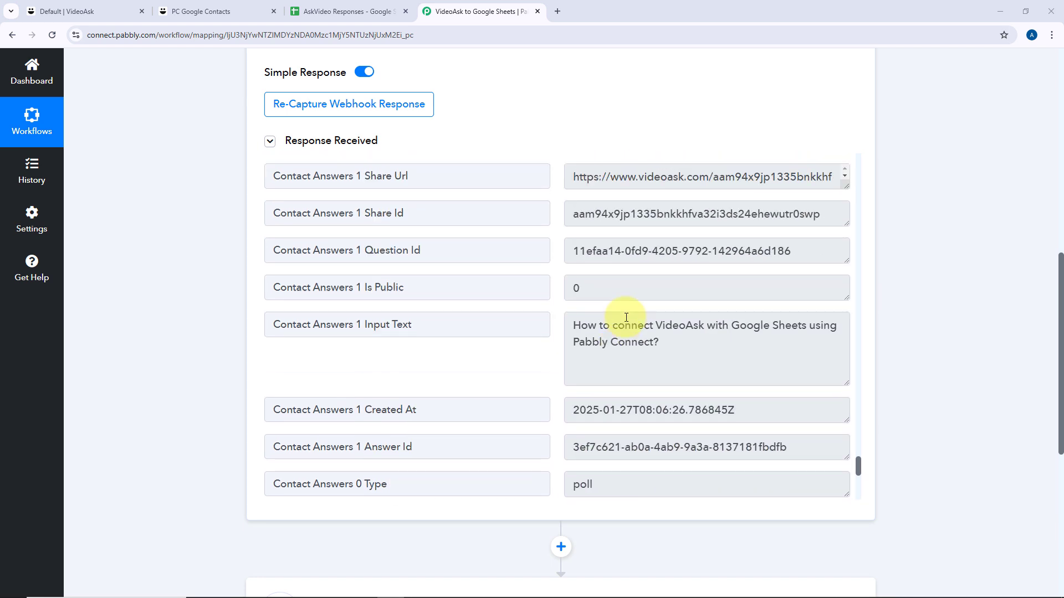
{"action": "scroll", "coordinate": [612, 249], "scroll_direction": "up", "scroll_amount": 7}
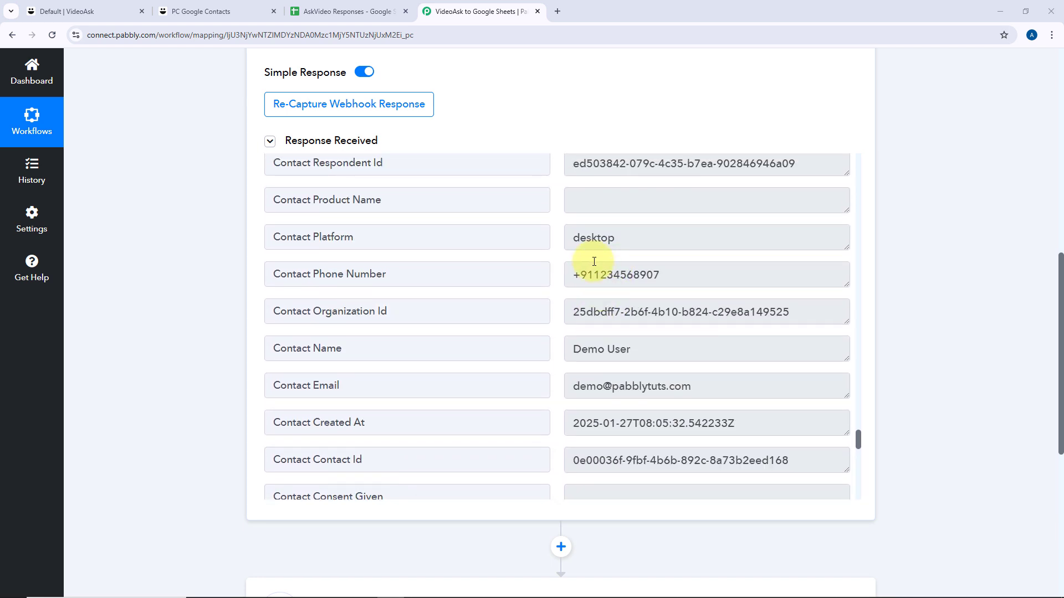
{"action": "scroll", "coordinate": [616, 378], "scroll_direction": "down", "scroll_amount": 5}
{"action": "scroll", "coordinate": [629, 368], "scroll_direction": "down", "scroll_amount": 4}
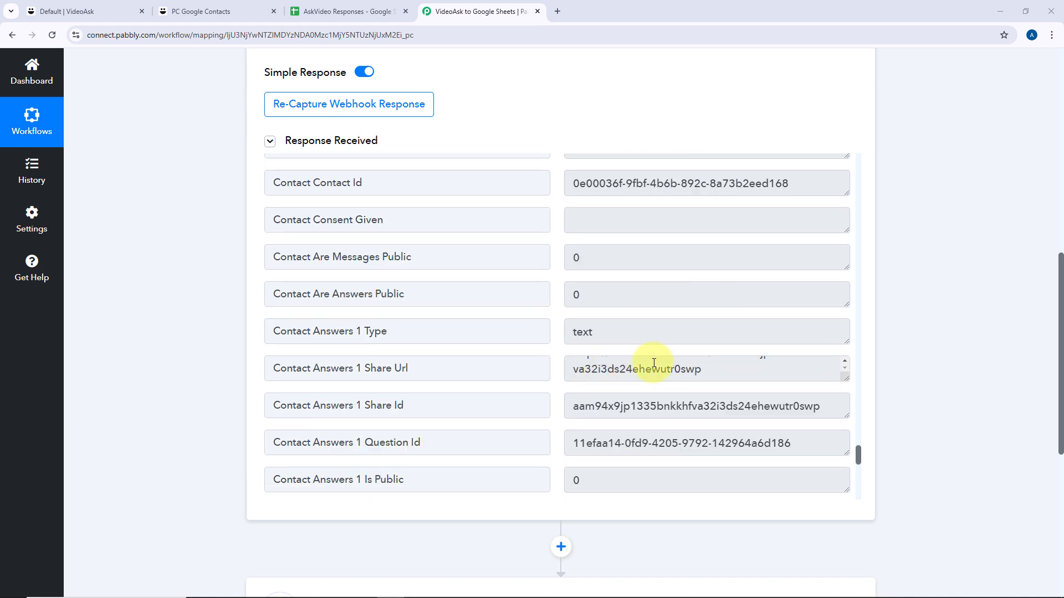
{"action": "scroll", "coordinate": [615, 333], "scroll_direction": "down", "scroll_amount": 2}
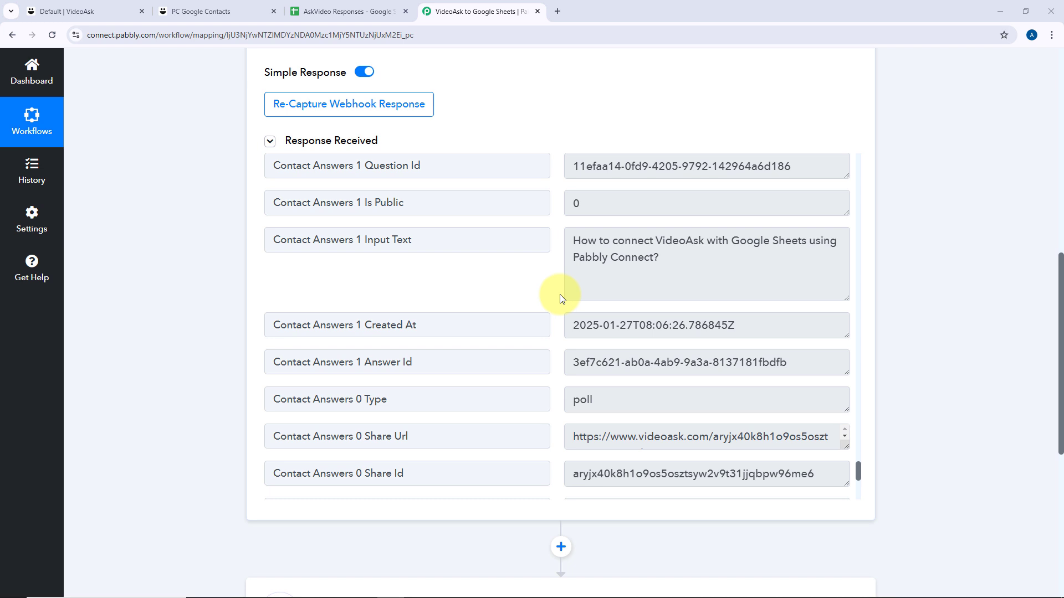
{"action": "scroll", "coordinate": [561, 299], "scroll_direction": "up", "scroll_amount": 10}
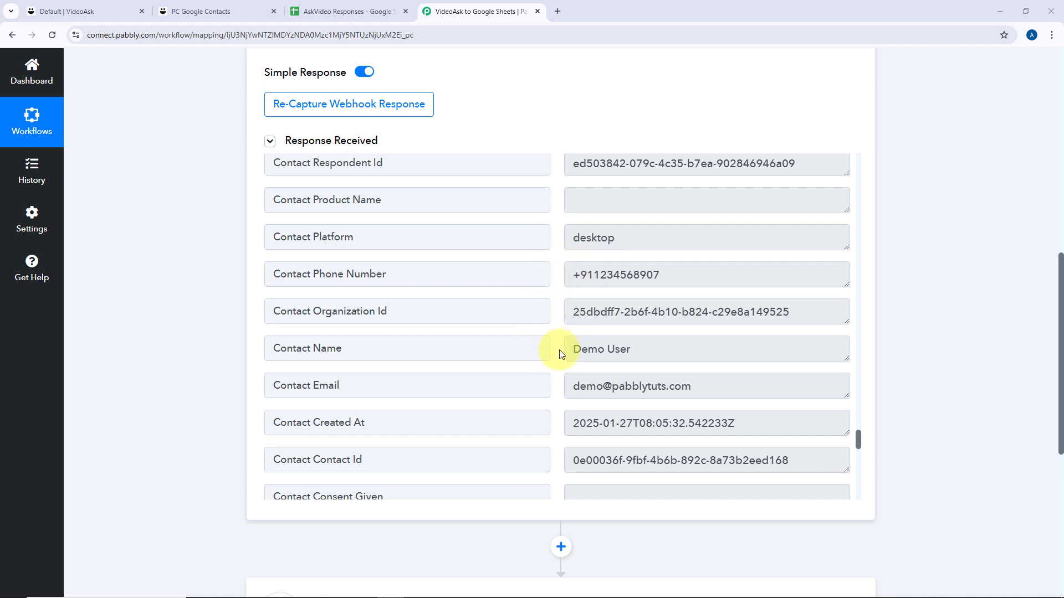
{"action": "left_click", "coordinate": [343, 11]}
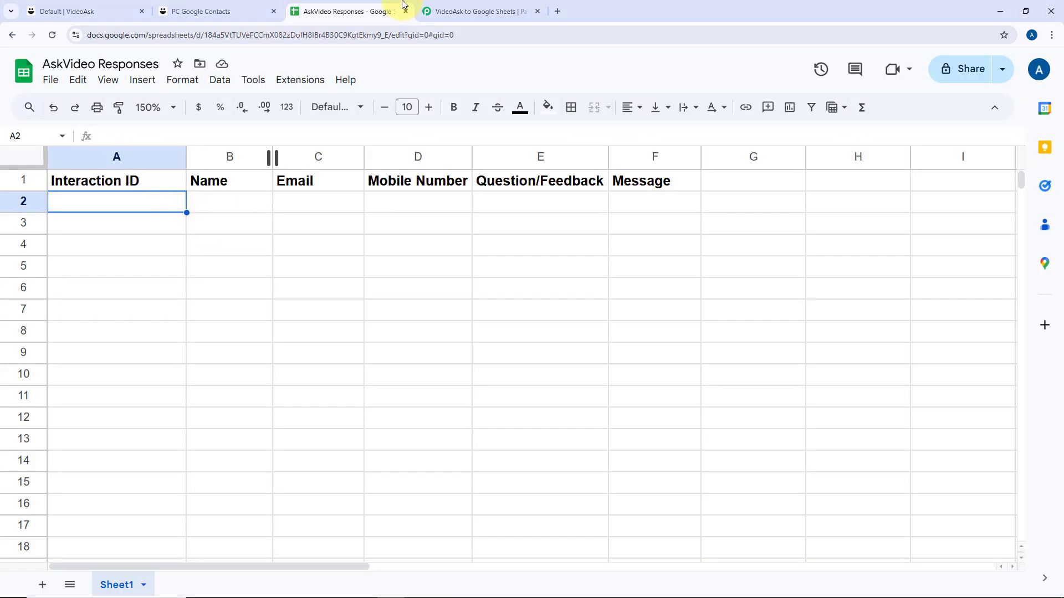
{"action": "left_click", "coordinate": [443, 11]}
{"action": "scroll", "coordinate": [205, 280], "scroll_direction": "down", "scroll_amount": 6}
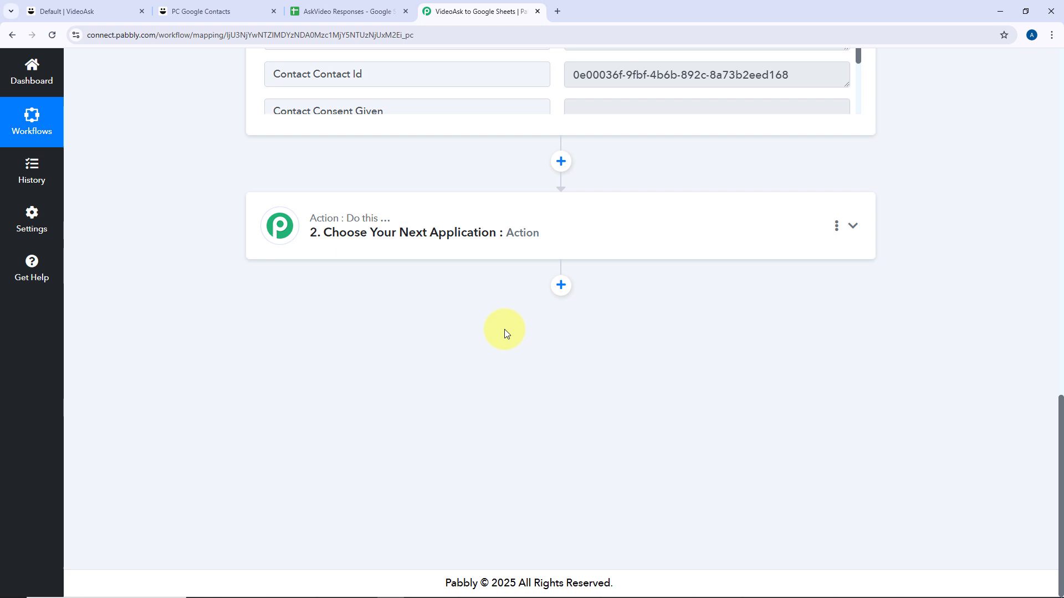
Set step 2 to the Google Sheets app with the Add New Row action event.
{"action": "left_click", "coordinate": [542, 233]}
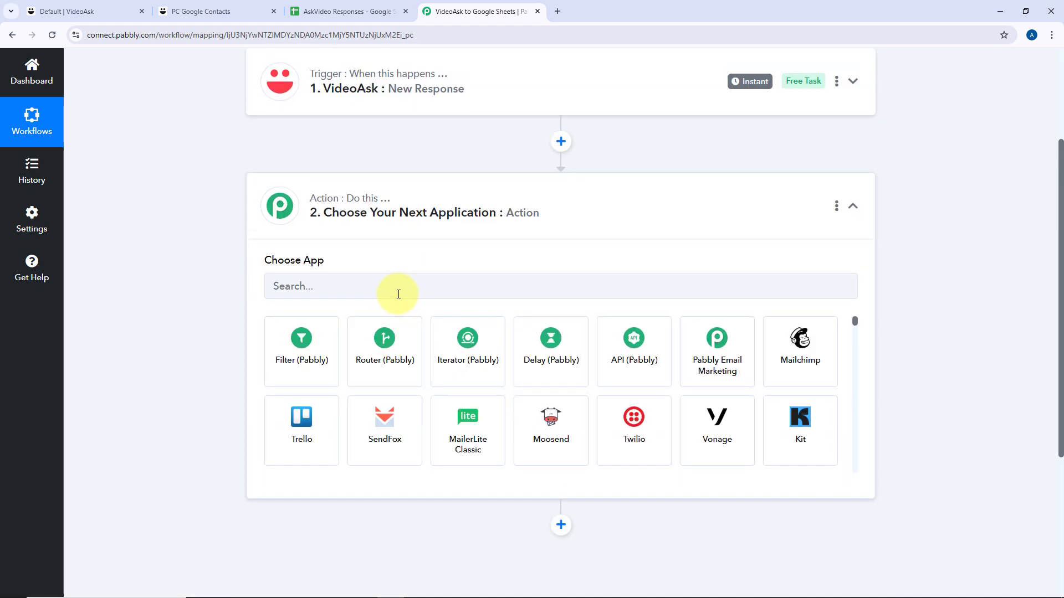
{"action": "left_click", "coordinate": [389, 293]}
{"action": "type", "text": "Google S"}
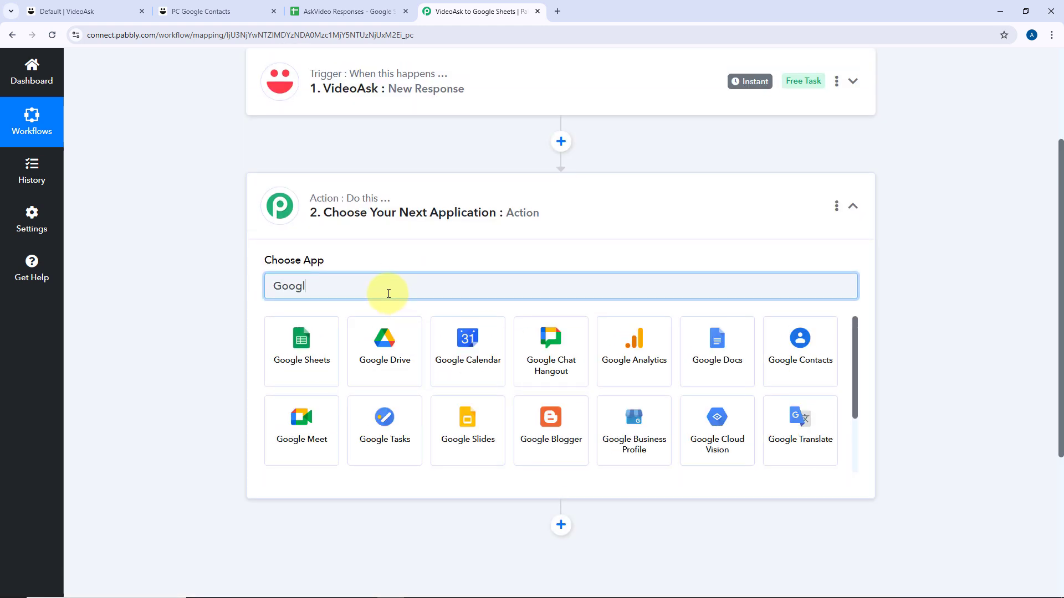
{"action": "left_click", "coordinate": [304, 335]}
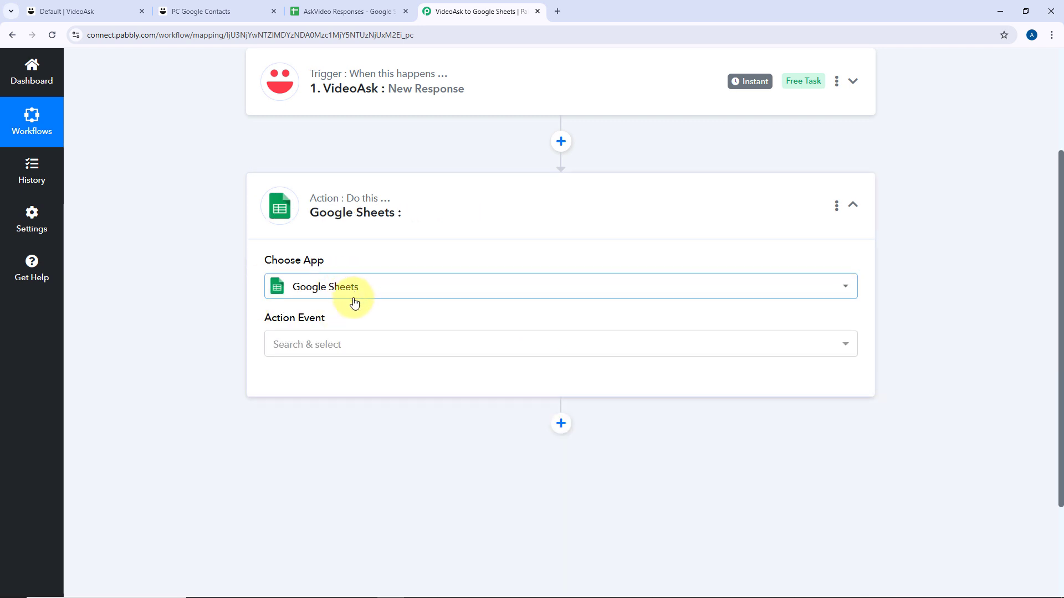
{"action": "left_click", "coordinate": [344, 237]}
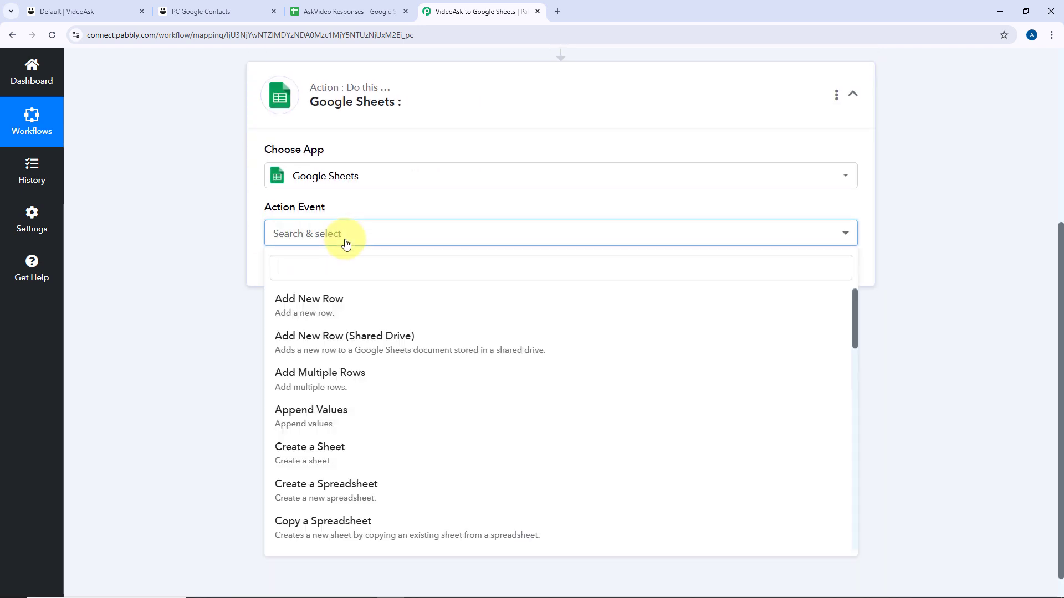
{"action": "left_click", "coordinate": [354, 306]}
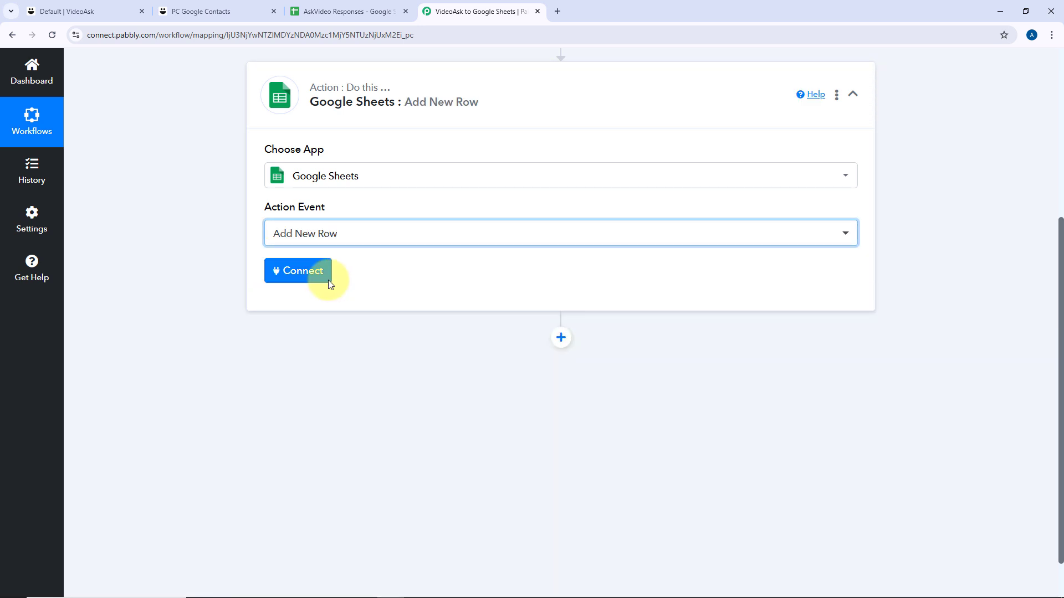
{"action": "left_click", "coordinate": [302, 277]}
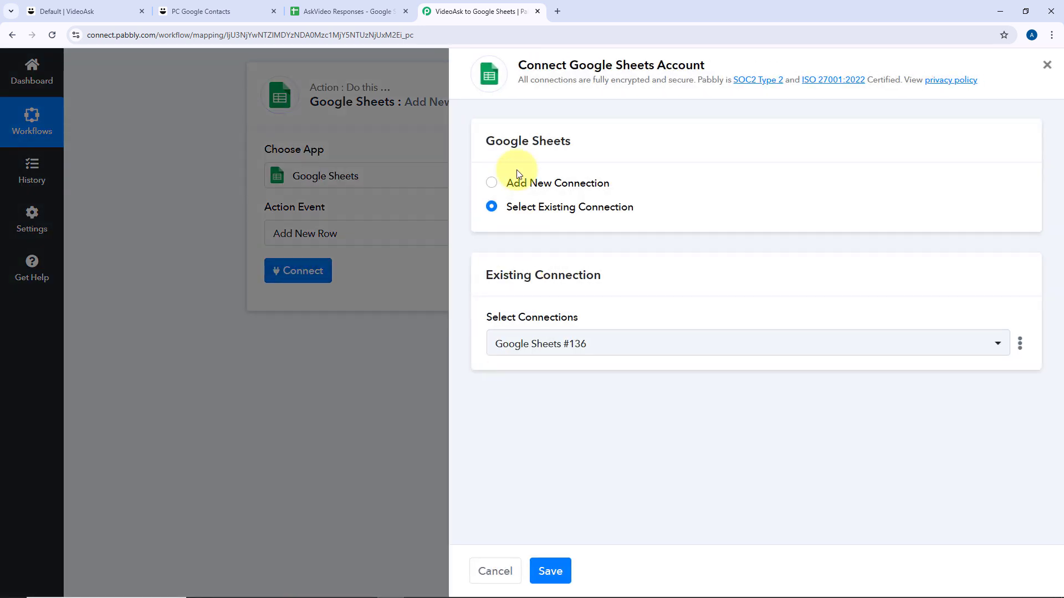
Add a new Google Sheets connection by signing in with Google and granting Pabbly access.
{"action": "left_click", "coordinate": [491, 185]}
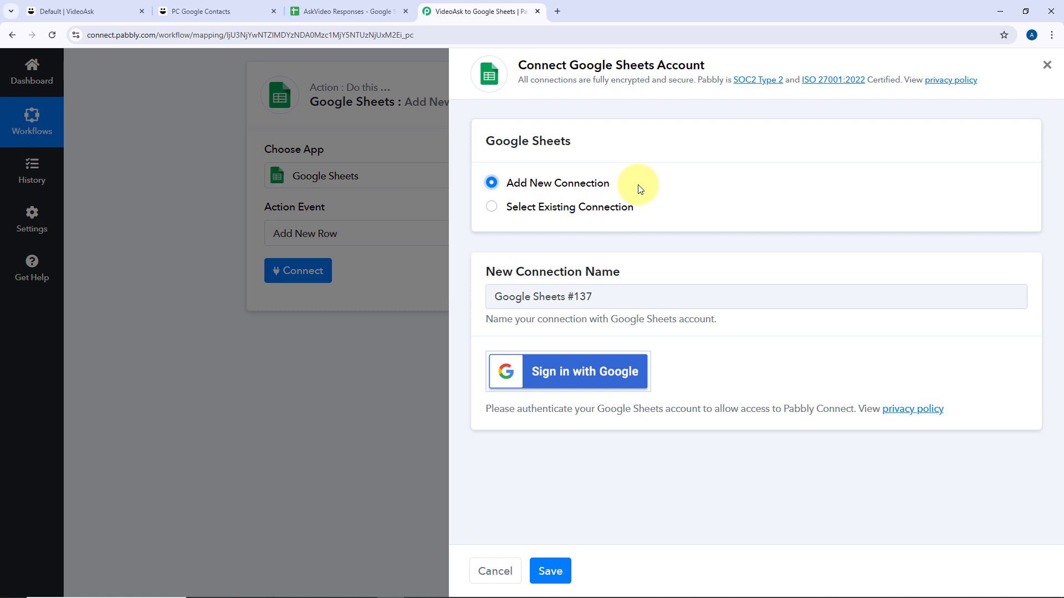
{"action": "left_click", "coordinate": [565, 375]}
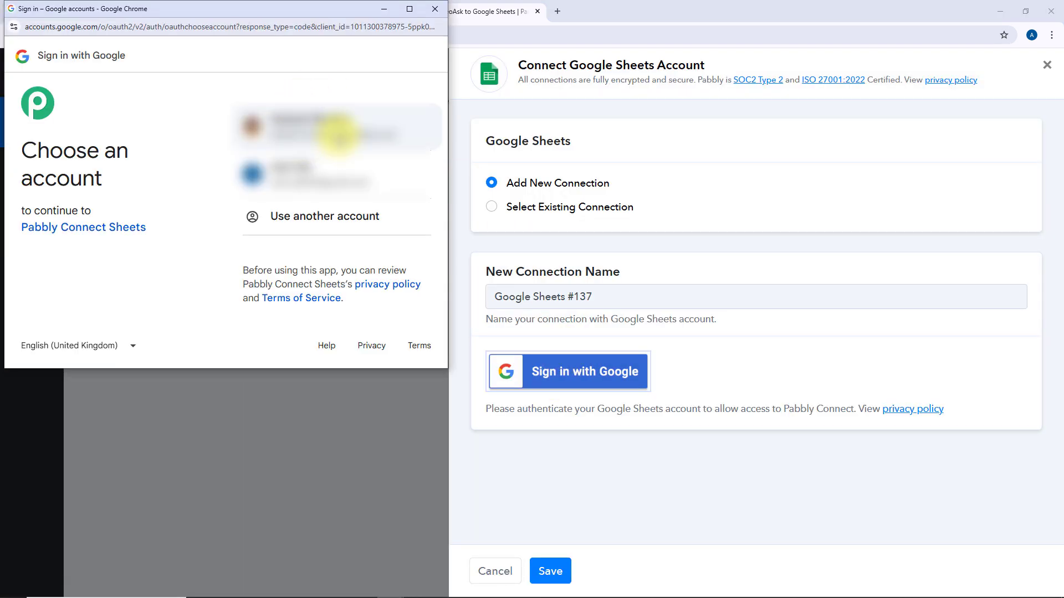
{"action": "left_click", "coordinate": [291, 180]}
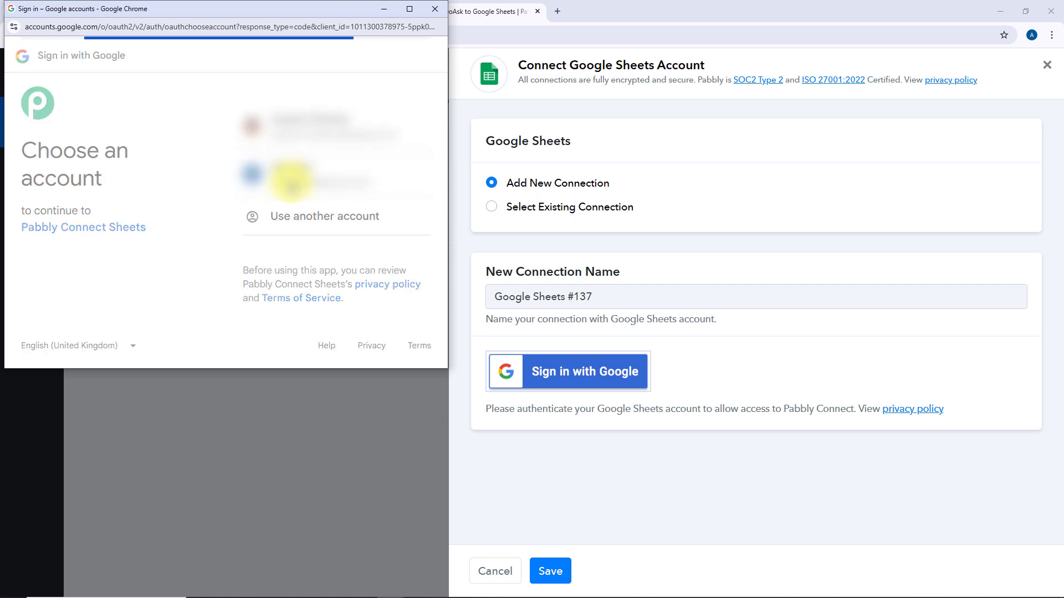
{"action": "scroll", "coordinate": [293, 185], "scroll_direction": "down", "scroll_amount": 2}
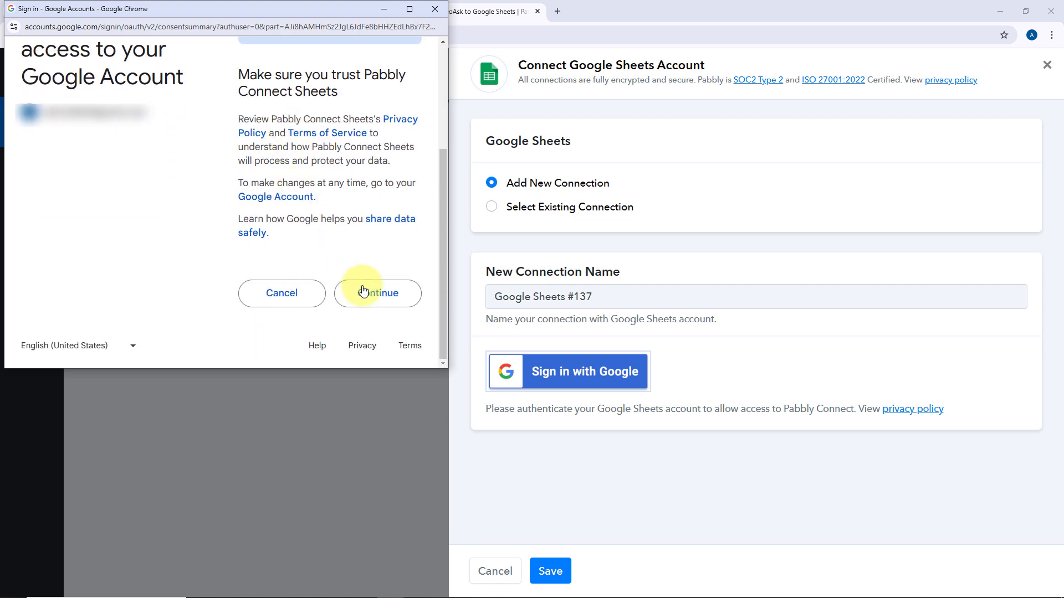
{"action": "left_click", "coordinate": [363, 292]}
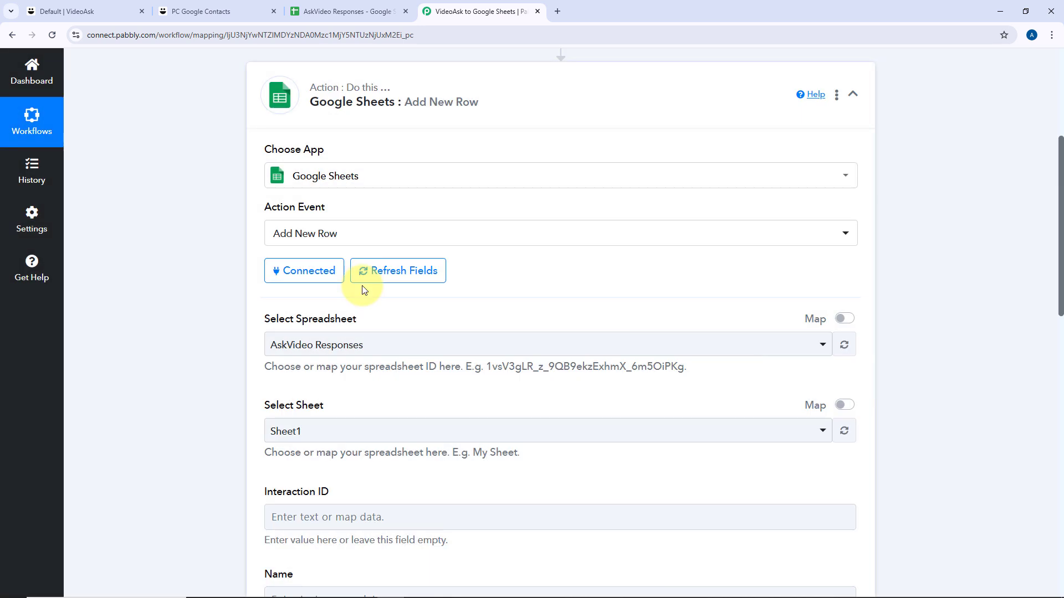
Browse the Select Spreadsheet dropdown list, leaving AskVideo Responses as the target.
{"action": "scroll", "coordinate": [363, 290], "scroll_direction": "down", "scroll_amount": 2}
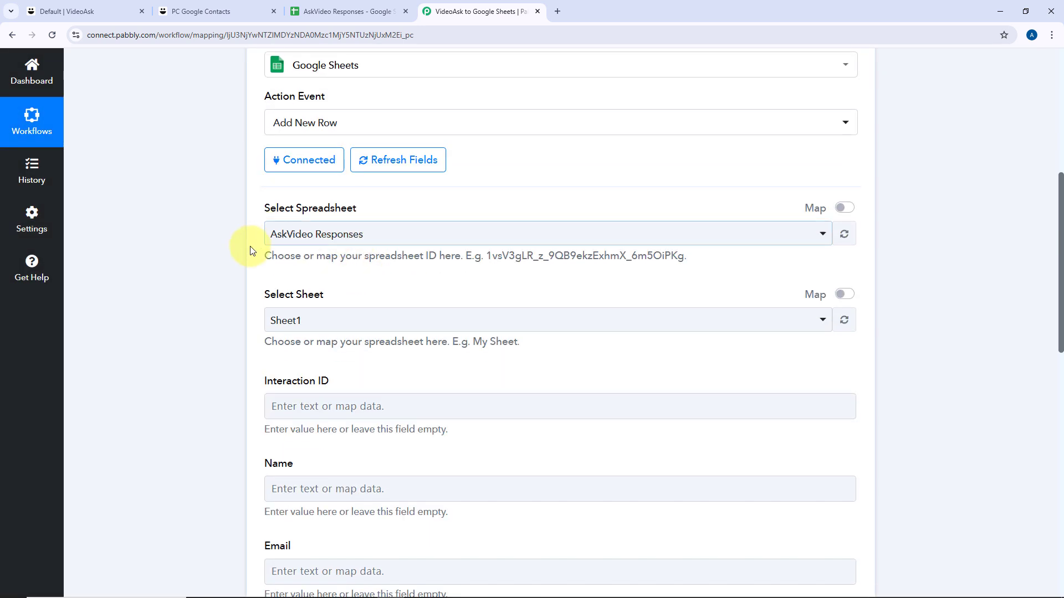
{"action": "left_click", "coordinate": [447, 239]}
{"action": "scroll", "coordinate": [254, 236], "scroll_direction": "down", "scroll_amount": 2}
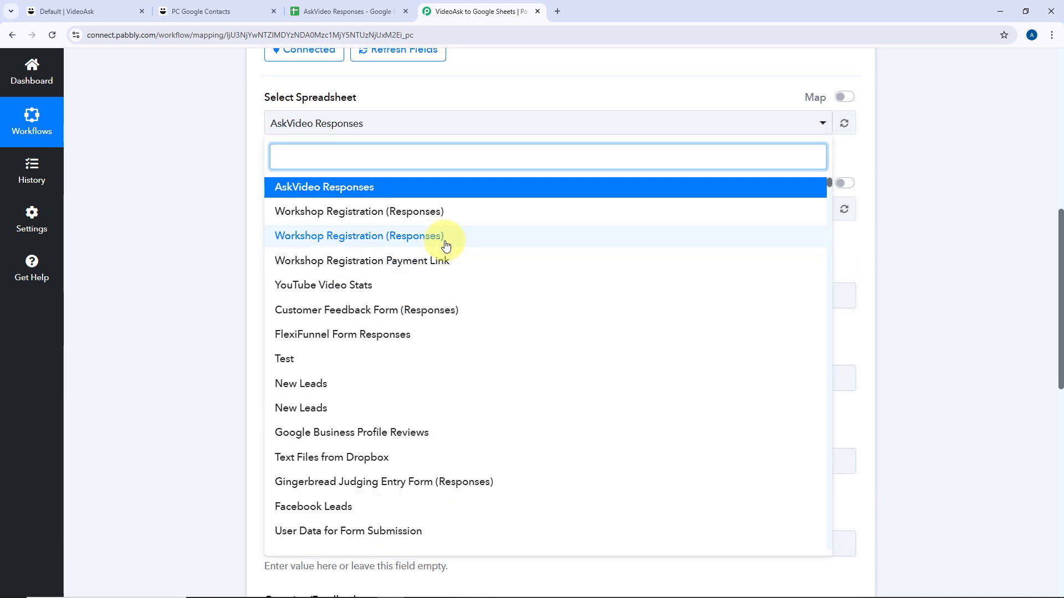
{"action": "scroll", "coordinate": [456, 289], "scroll_direction": "down", "scroll_amount": 20}
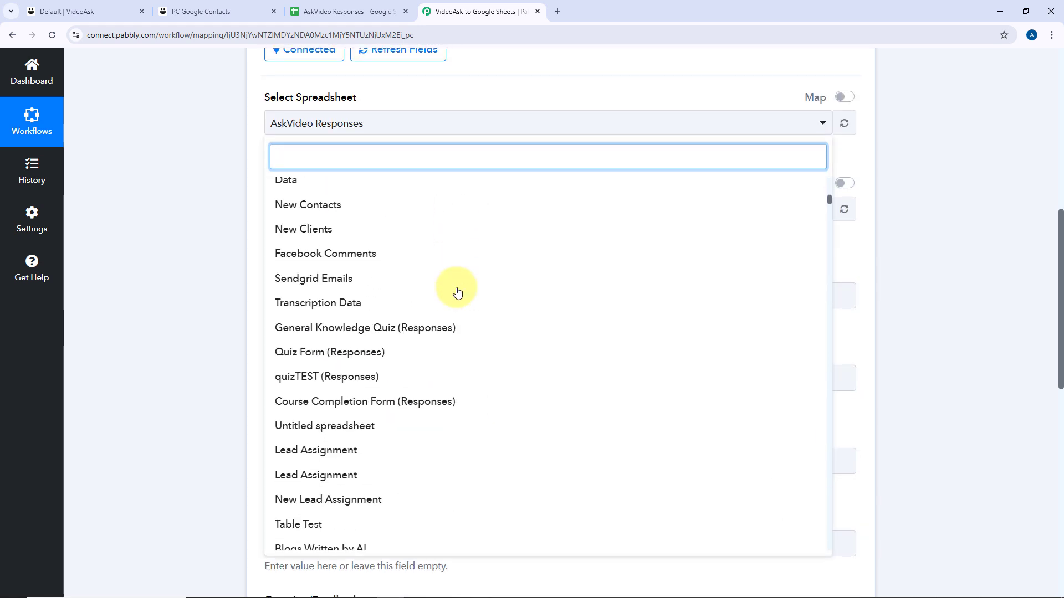
{"action": "scroll", "coordinate": [457, 292], "scroll_direction": "down", "scroll_amount": 7}
{"action": "scroll", "coordinate": [457, 292], "scroll_direction": "up", "scroll_amount": 12}
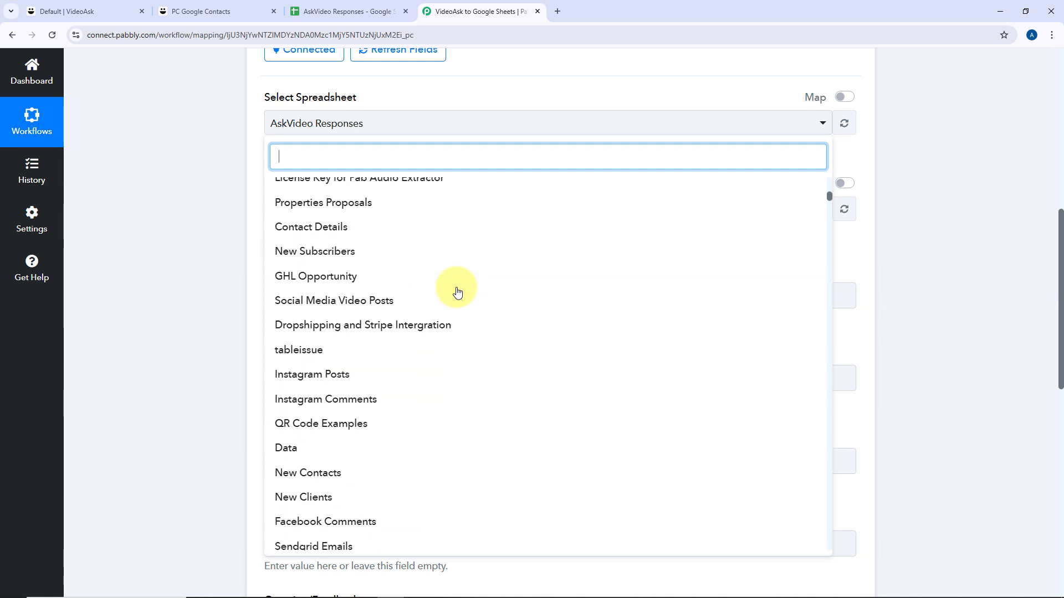
{"action": "scroll", "coordinate": [458, 292], "scroll_direction": "up", "scroll_amount": 15}
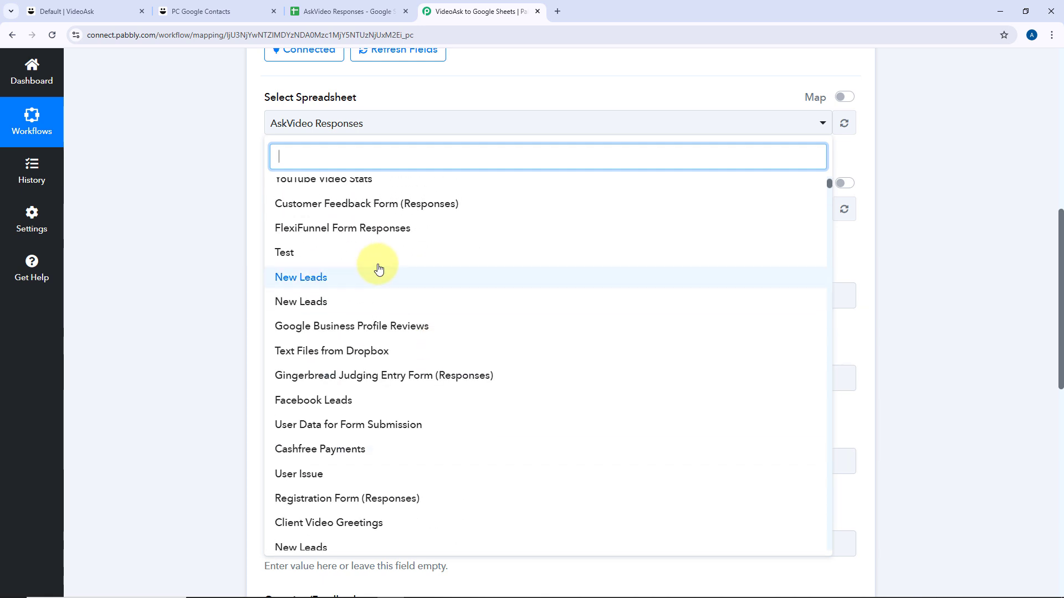
{"action": "scroll", "coordinate": [378, 269], "scroll_direction": "up", "scroll_amount": 2}
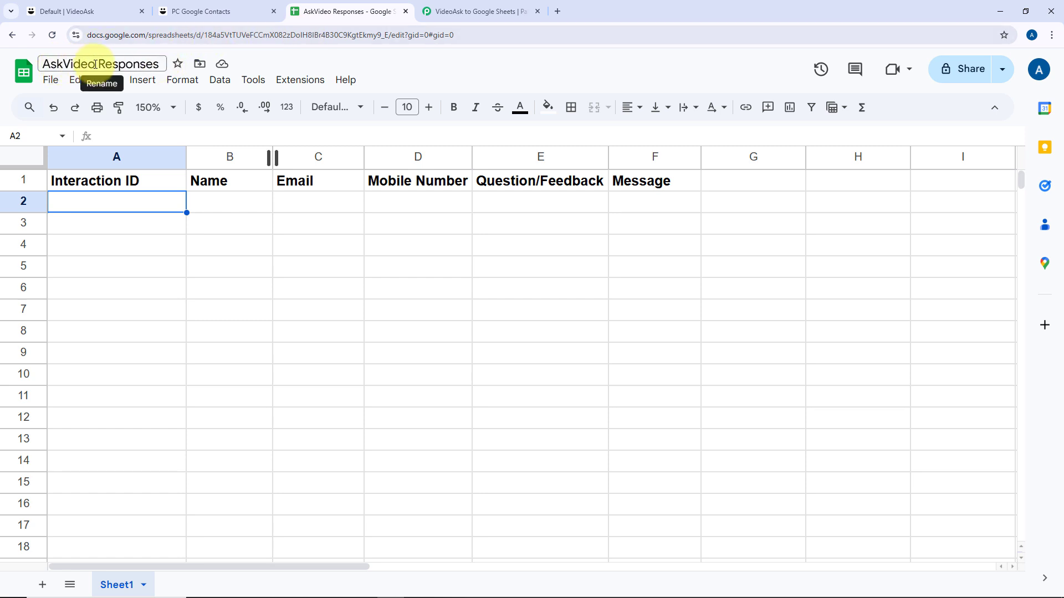
Rename the spreadsheet title from 'AskVideo Responses' to 'VideoAsk Responses'.
{"action": "left_click", "coordinate": [78, 63]}
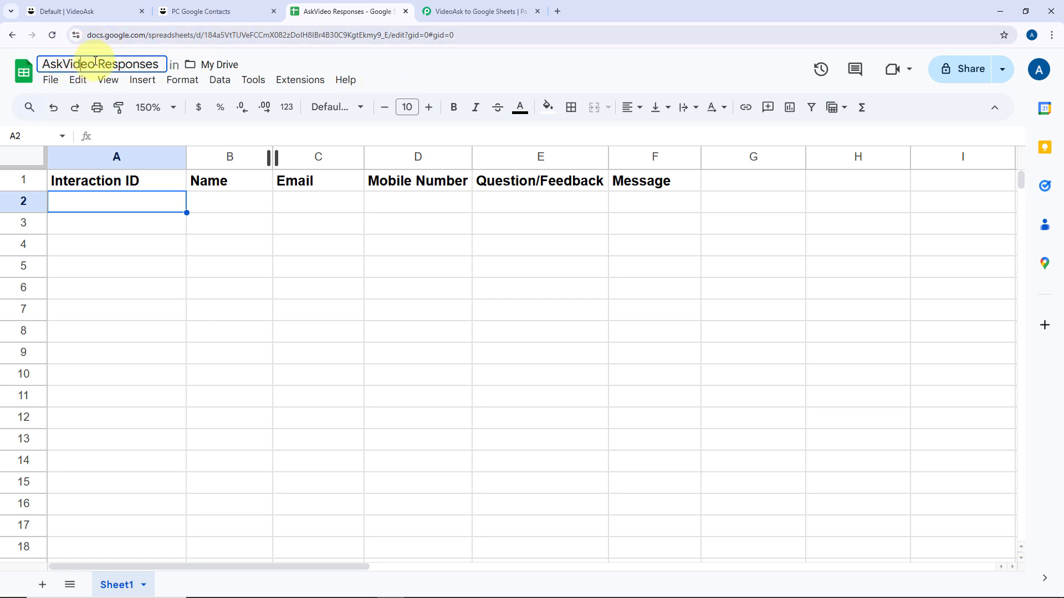
{"action": "left_click_drag", "start_coordinate": [95, 65], "coordinate": [25, 65]}
{"action": "type", "text": "VideoAsk"}
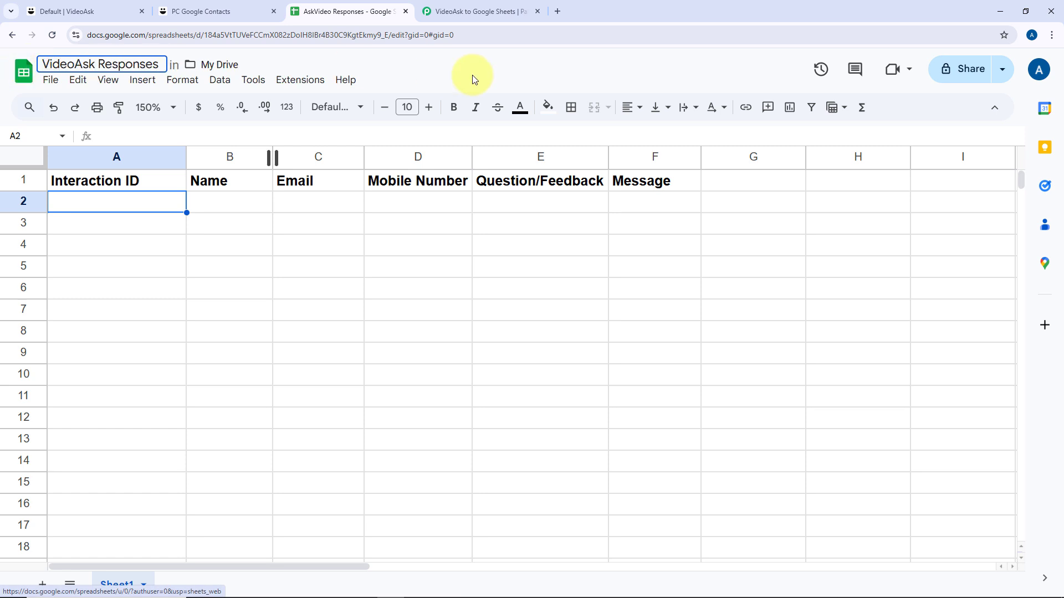
{"action": "key", "text": "Return"}
{"action": "left_click", "coordinate": [454, 10]}
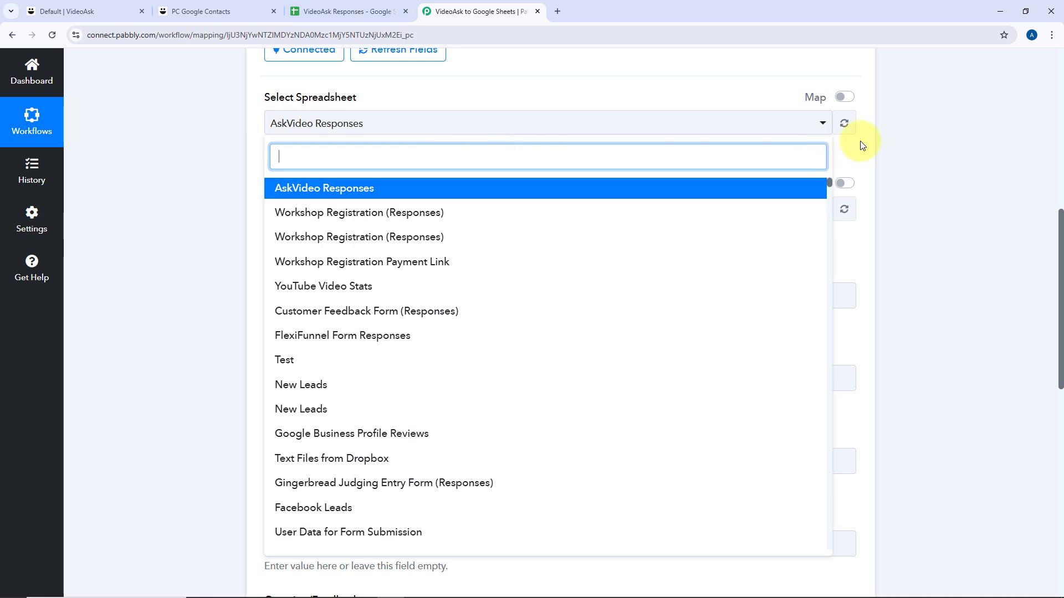
Refresh the spreadsheet list and select VideoAsk Responses as the target spreadsheet.
{"action": "left_click", "coordinate": [844, 123]}
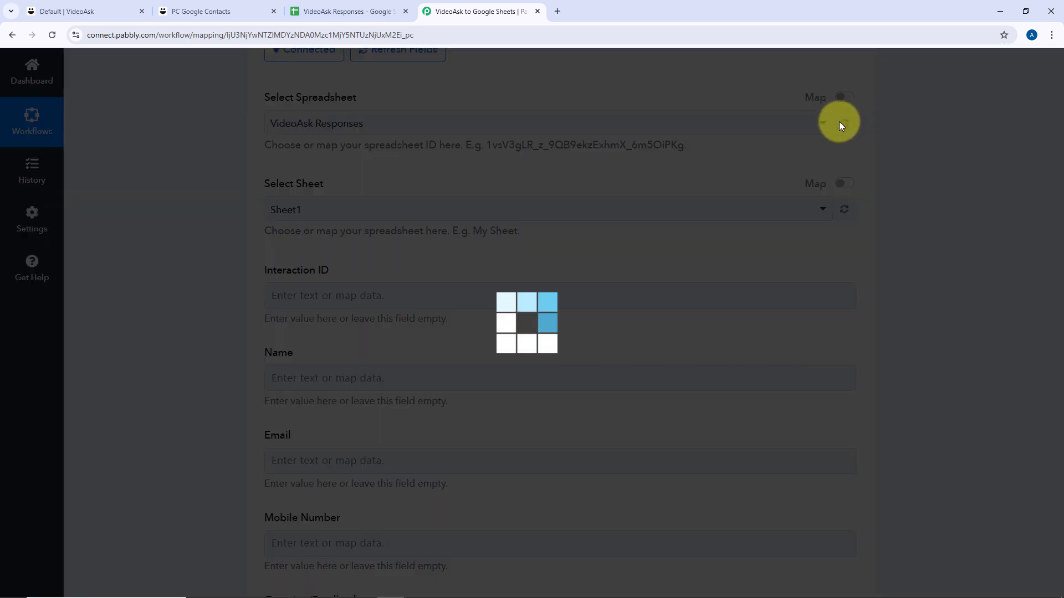
{"action": "left_click", "coordinate": [391, 124]}
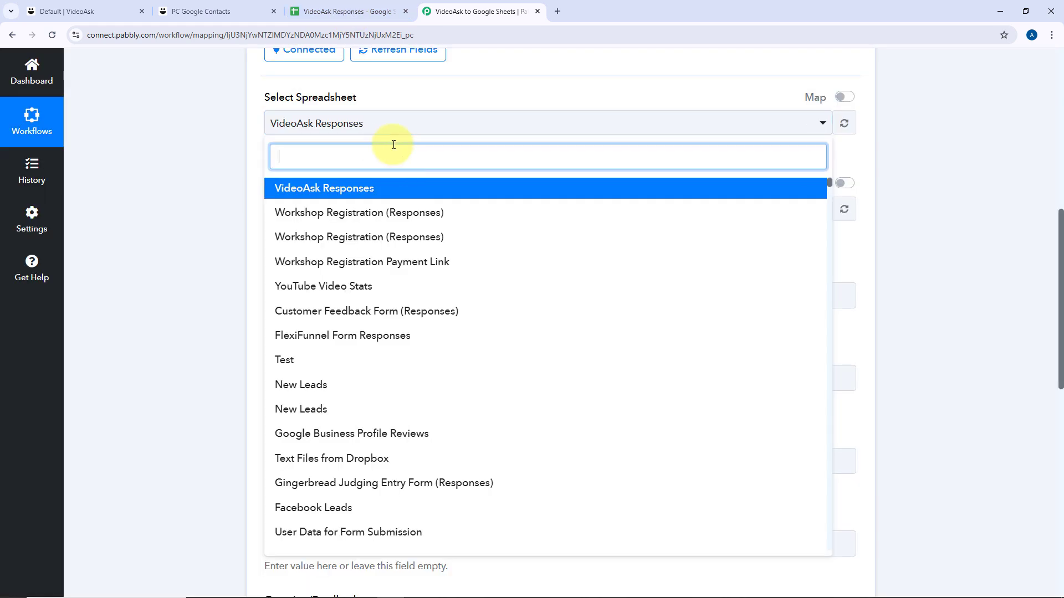
{"action": "left_click", "coordinate": [284, 196]}
{"action": "left_click", "coordinate": [325, 189]}
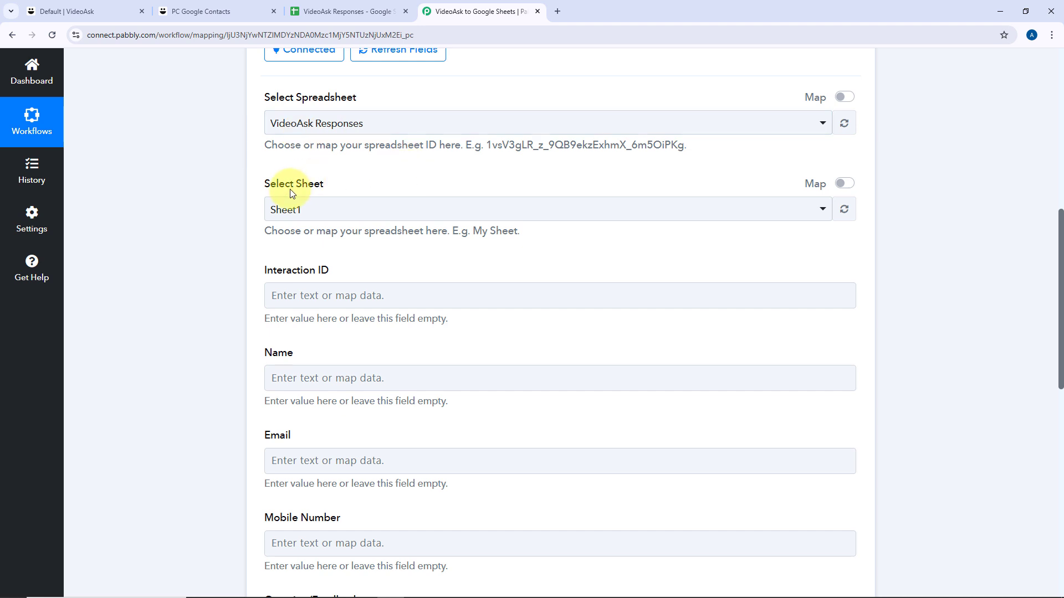
{"action": "scroll", "coordinate": [299, 187], "scroll_direction": "down", "scroll_amount": 1}
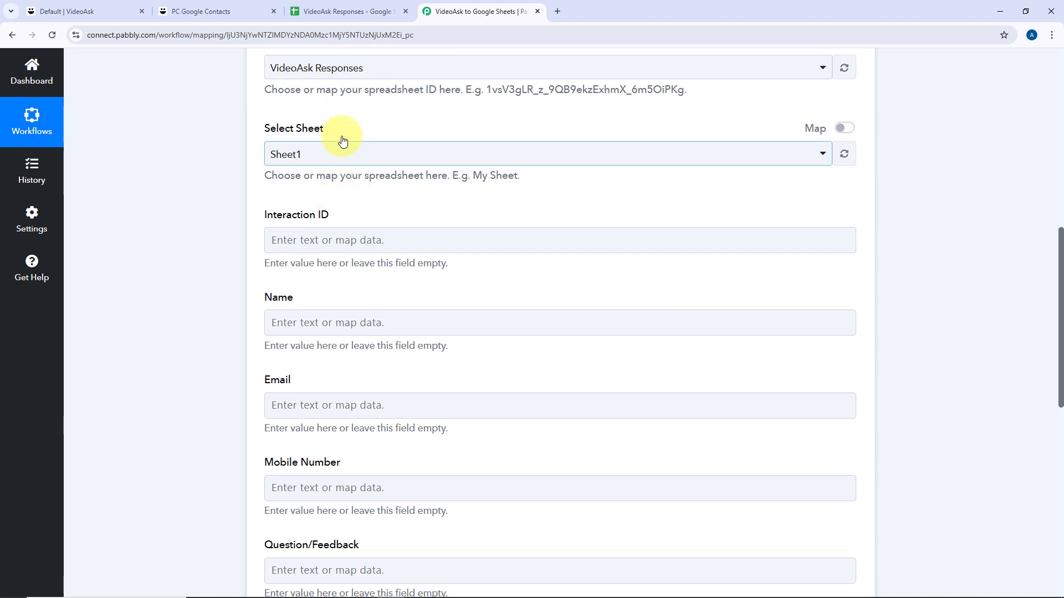
{"action": "left_click", "coordinate": [332, 12]}
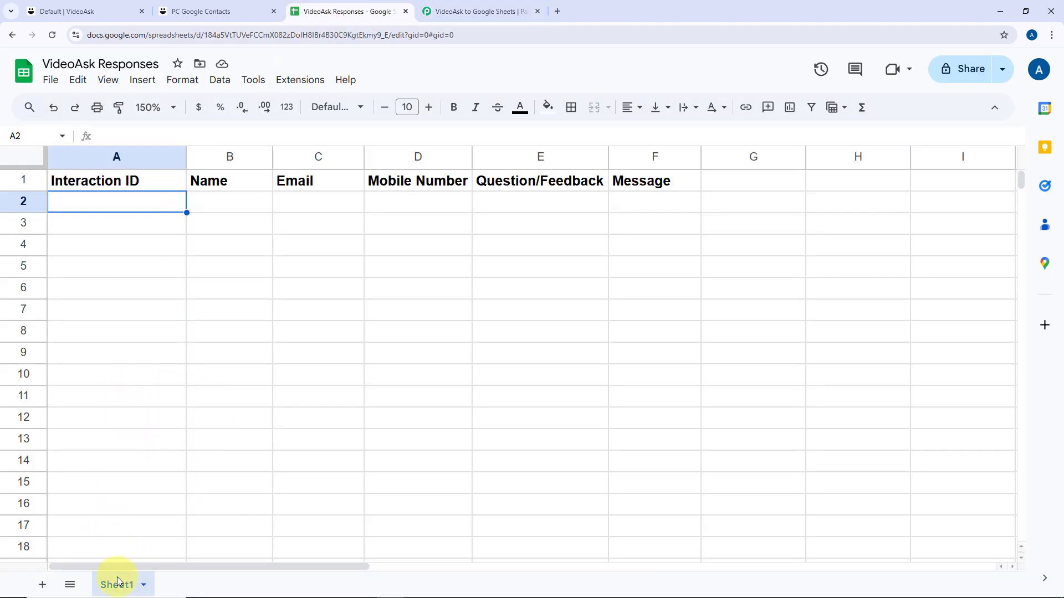
{"action": "left_click", "coordinate": [490, 8]}
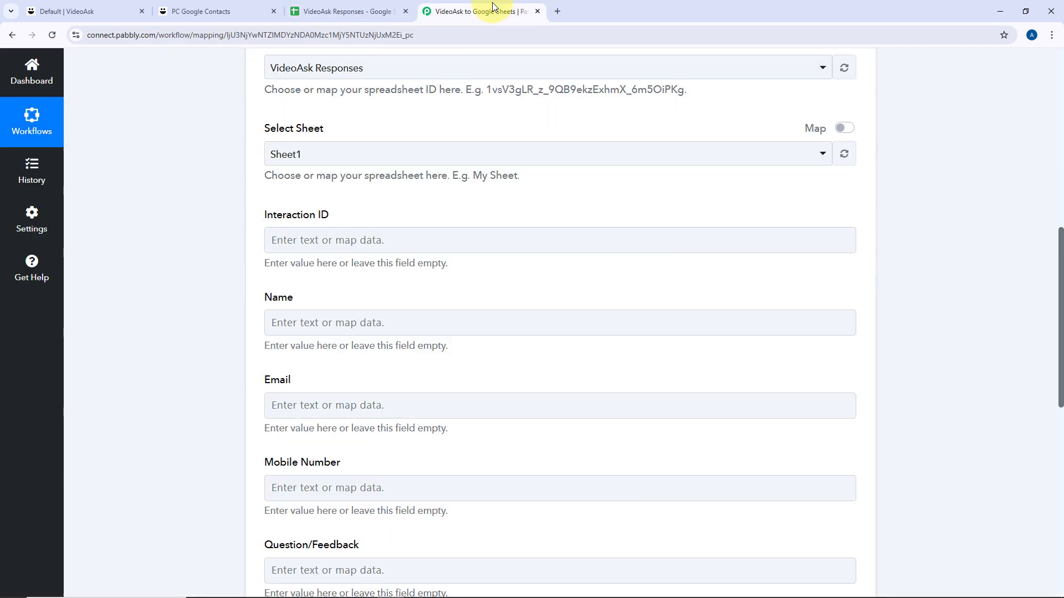
Choose Sheet1 as the target sheet and view its column headers.
{"action": "left_click", "coordinate": [327, 155]}
{"action": "left_click", "coordinate": [316, 218]}
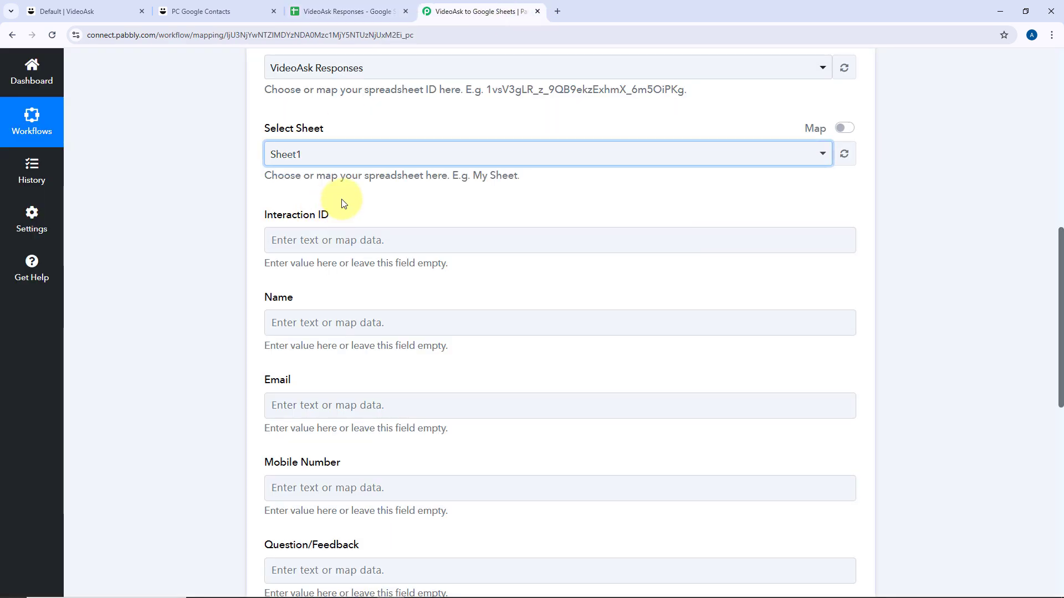
{"action": "left_click", "coordinate": [374, 11]}
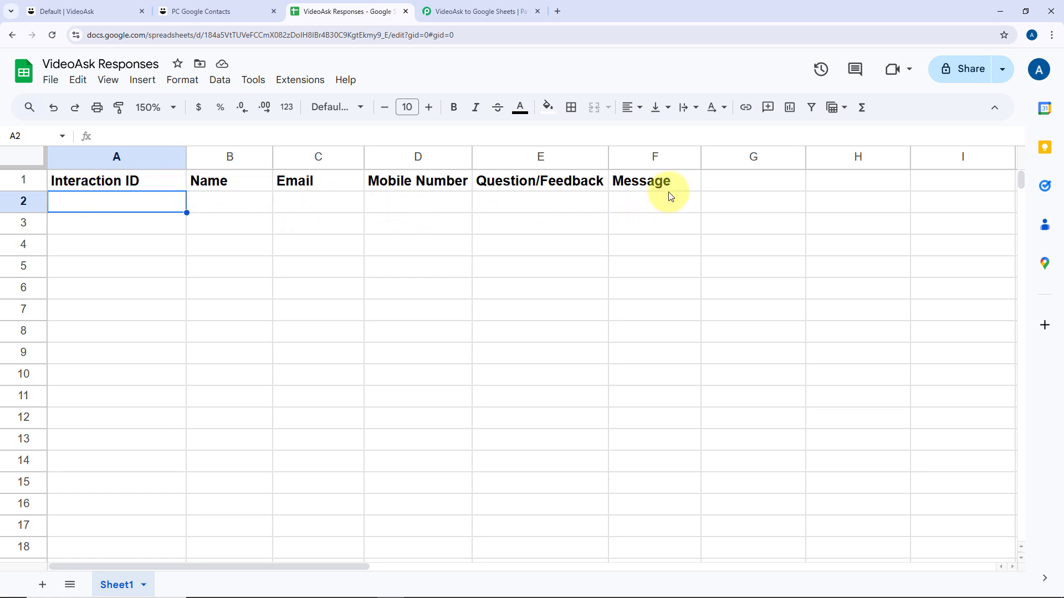
Expand the VideoAsk trigger and review the captured Response Received data.
{"action": "left_click", "coordinate": [423, 10]}
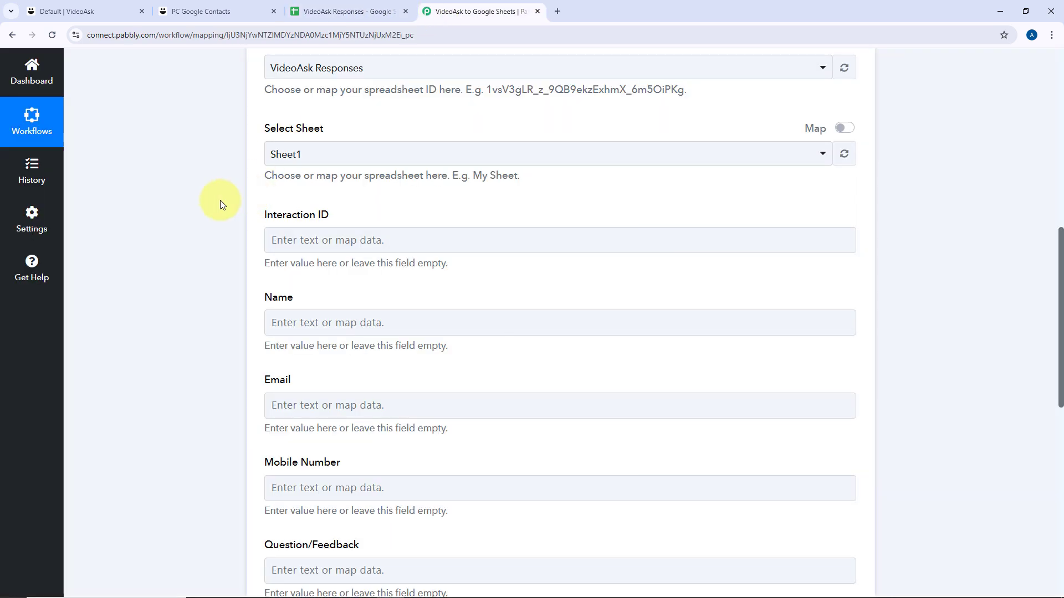
{"action": "scroll", "coordinate": [227, 202], "scroll_direction": "down", "scroll_amount": 3}
{"action": "scroll", "coordinate": [231, 204], "scroll_direction": "down", "scroll_amount": 3}
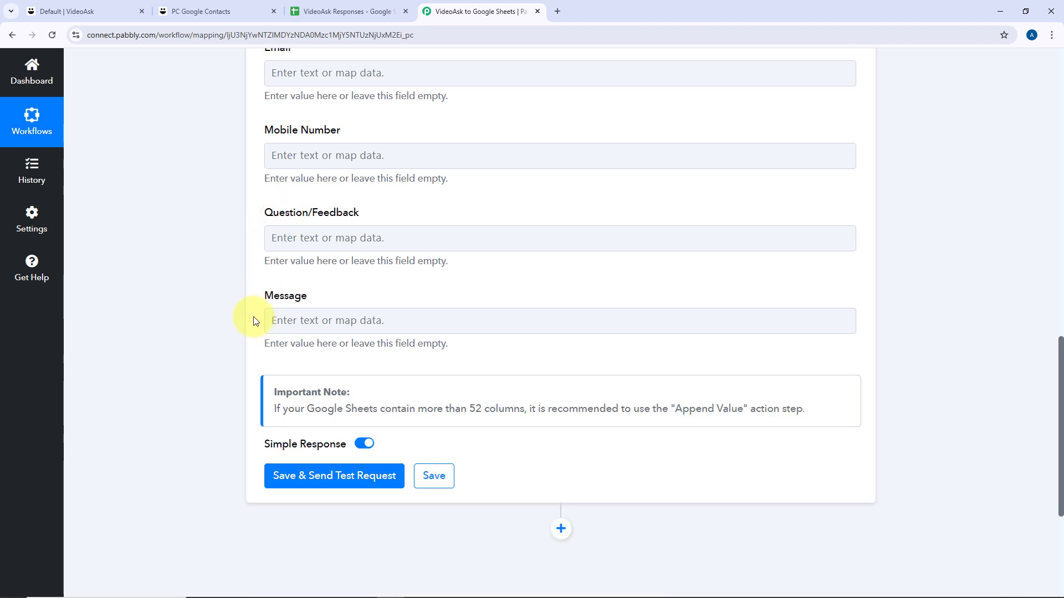
{"action": "scroll", "coordinate": [253, 321], "scroll_direction": "up", "scroll_amount": 6}
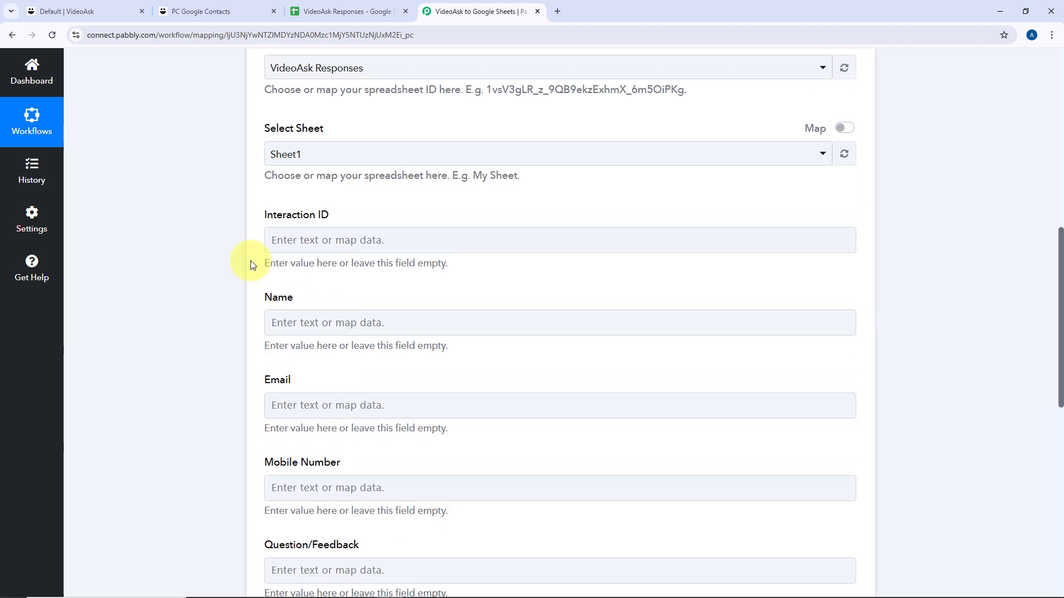
{"action": "scroll", "coordinate": [225, 237], "scroll_direction": "up", "scroll_amount": 5}
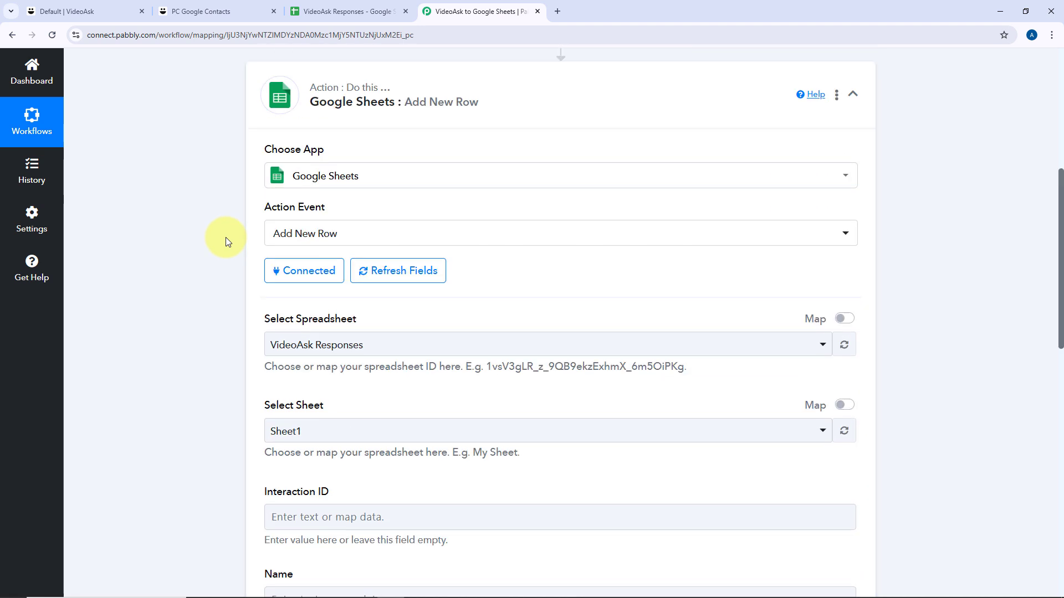
{"action": "scroll", "coordinate": [225, 244], "scroll_direction": "down", "scroll_amount": 3}
{"action": "scroll", "coordinate": [218, 252], "scroll_direction": "up", "scroll_amount": 7}
{"action": "scroll", "coordinate": [215, 255], "scroll_direction": "up", "scroll_amount": 2}
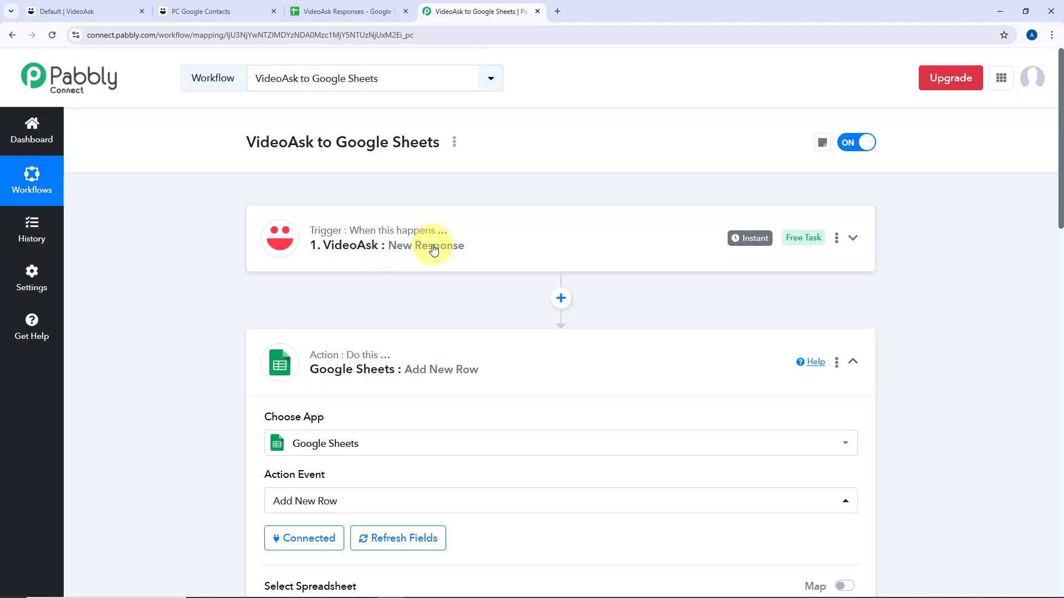
{"action": "left_click", "coordinate": [492, 246]}
{"action": "scroll", "coordinate": [220, 265], "scroll_direction": "down", "scroll_amount": 8}
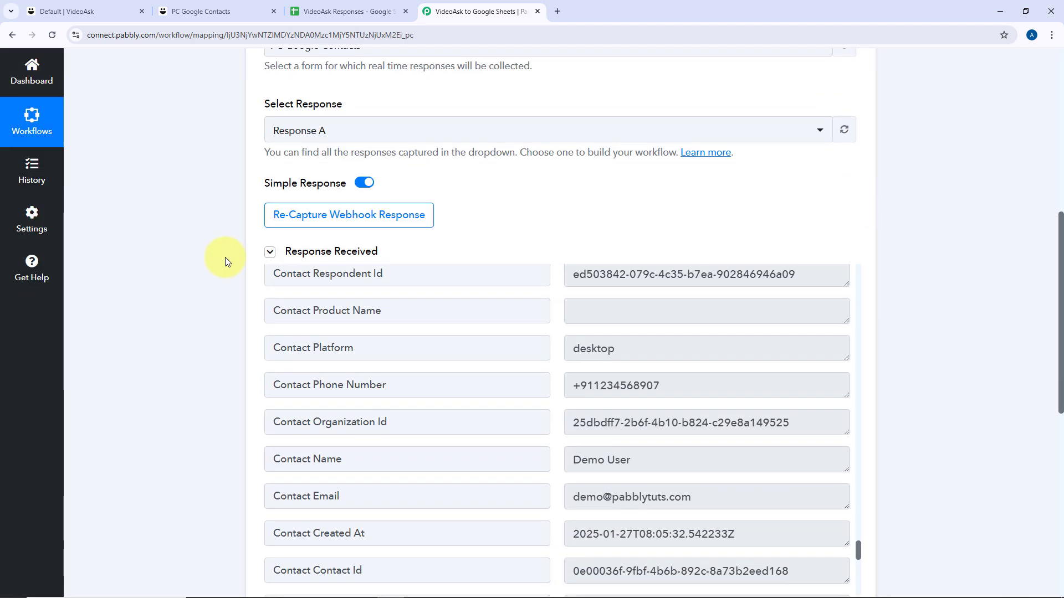
{"action": "scroll", "coordinate": [224, 257], "scroll_direction": "down", "scroll_amount": 2}
{"action": "scroll", "coordinate": [625, 276], "scroll_direction": "down", "scroll_amount": 2}
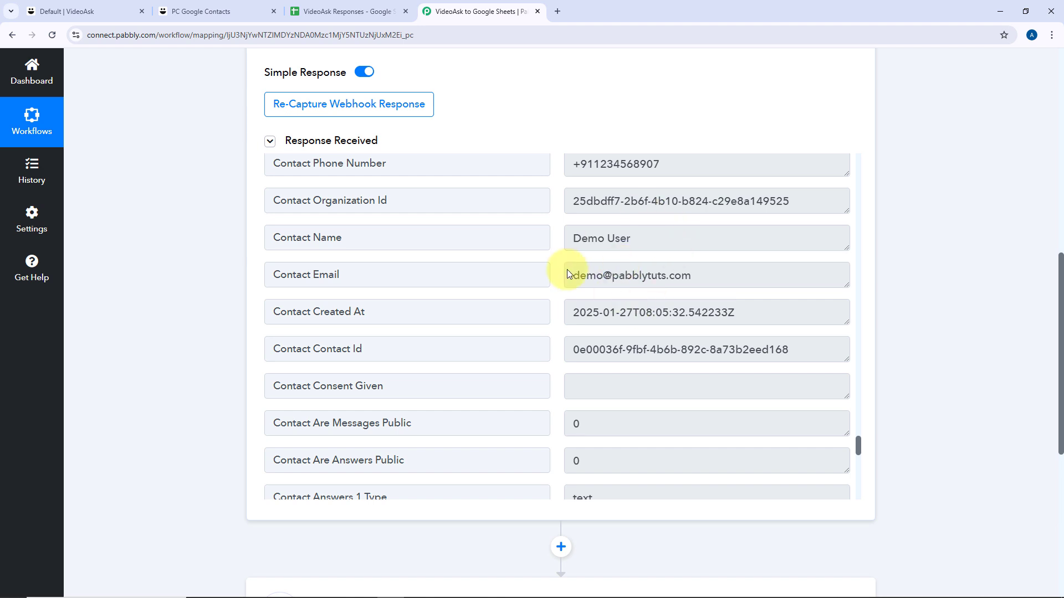
{"action": "scroll", "coordinate": [564, 277], "scroll_direction": "up", "scroll_amount": 7}
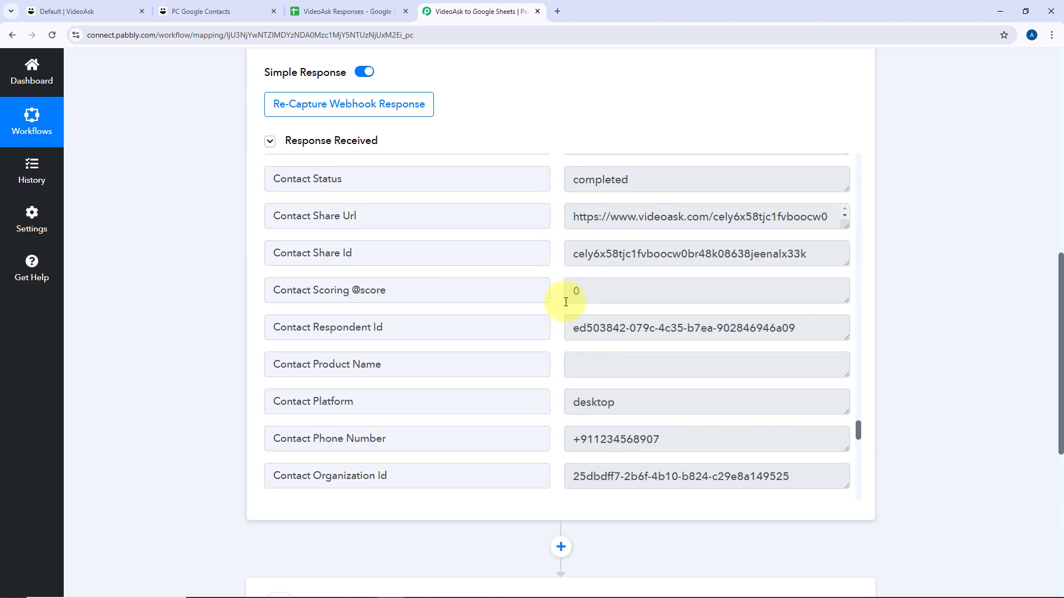
{"action": "scroll", "coordinate": [560, 308], "scroll_direction": "down", "scroll_amount": 7}
{"action": "scroll", "coordinate": [188, 283], "scroll_direction": "down", "scroll_amount": 4}
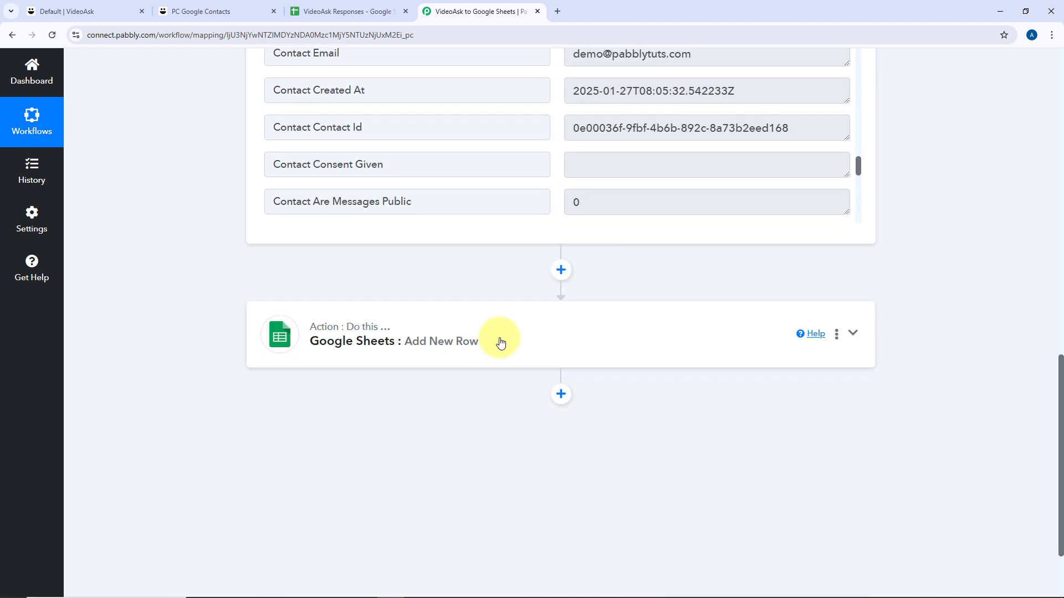
Expand the Google Sheets Add New Row step and scroll to its Interaction ID field.
{"action": "left_click", "coordinate": [499, 341]}
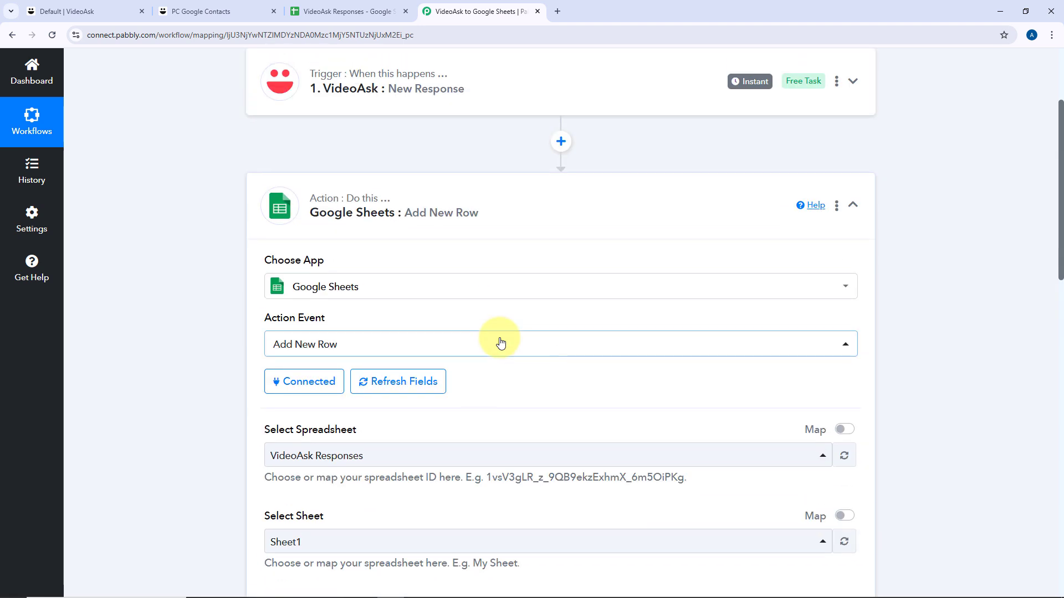
{"action": "scroll", "coordinate": [487, 335], "scroll_direction": "down", "scroll_amount": 5}
{"action": "scroll", "coordinate": [470, 328], "scroll_direction": "down", "scroll_amount": 2}
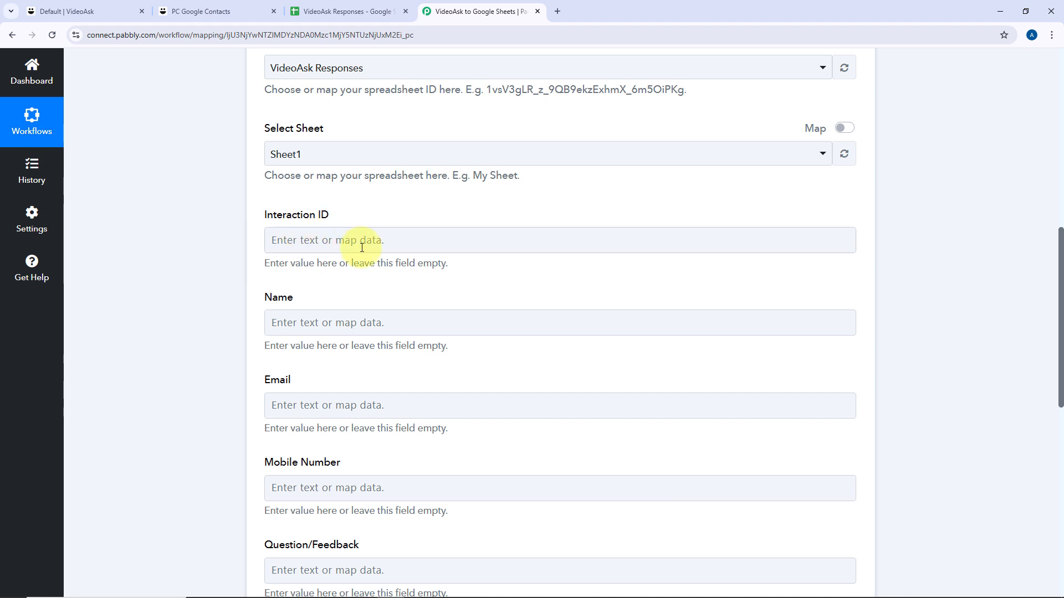
{"action": "scroll", "coordinate": [499, 206], "scroll_direction": "up", "scroll_amount": 5}
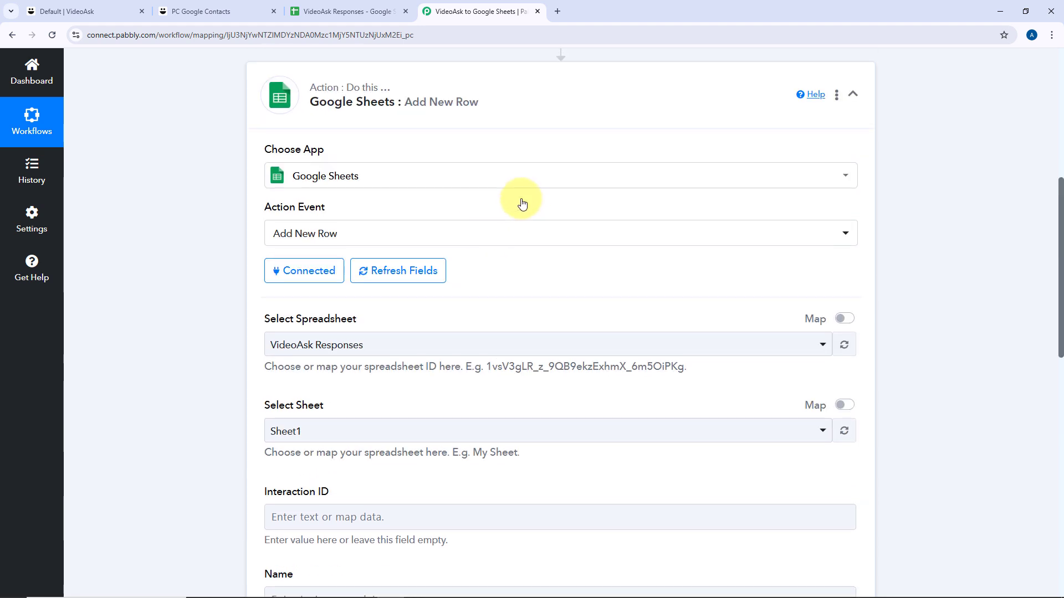
{"action": "scroll", "coordinate": [487, 123], "scroll_direction": "up", "scroll_amount": 1}
{"action": "scroll", "coordinate": [497, 161], "scroll_direction": "down", "scroll_amount": 3}
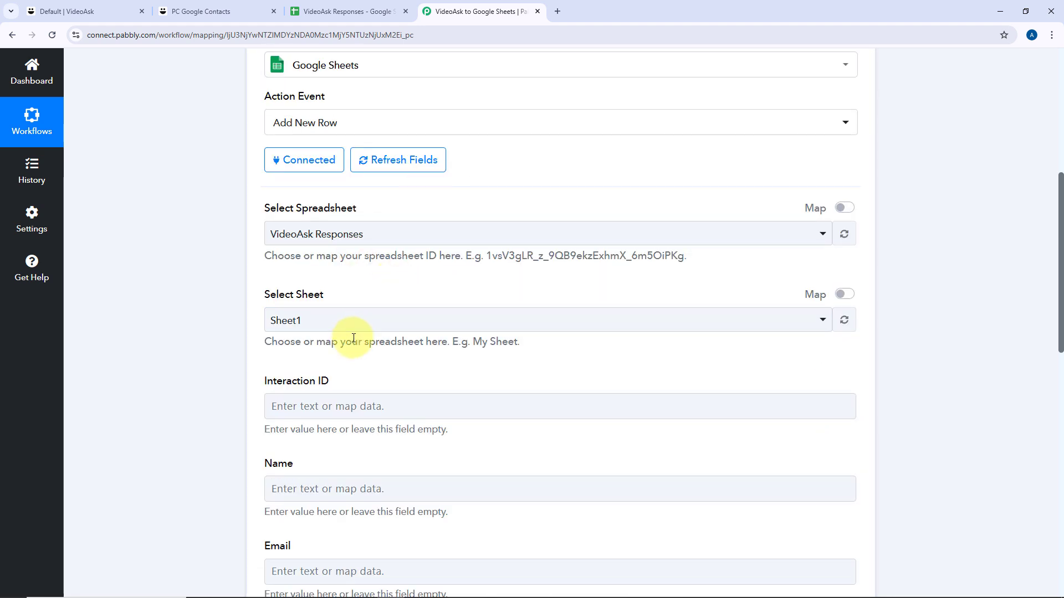
{"action": "scroll", "coordinate": [365, 327], "scroll_direction": "down", "scroll_amount": 2}
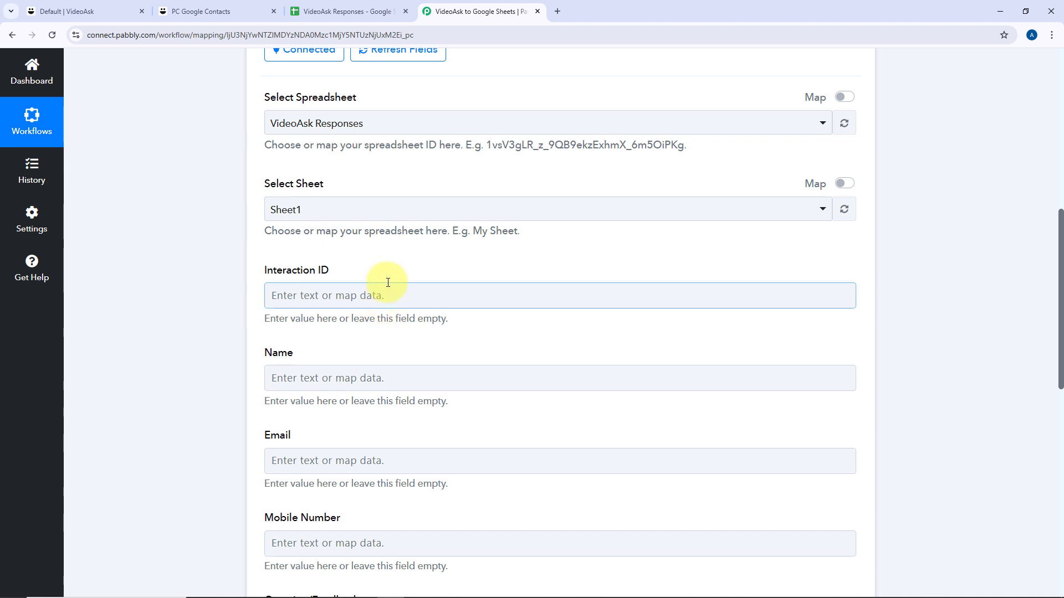
Map the response's Interaction Id into the Interaction ID column field.
{"action": "left_click", "coordinate": [294, 296]}
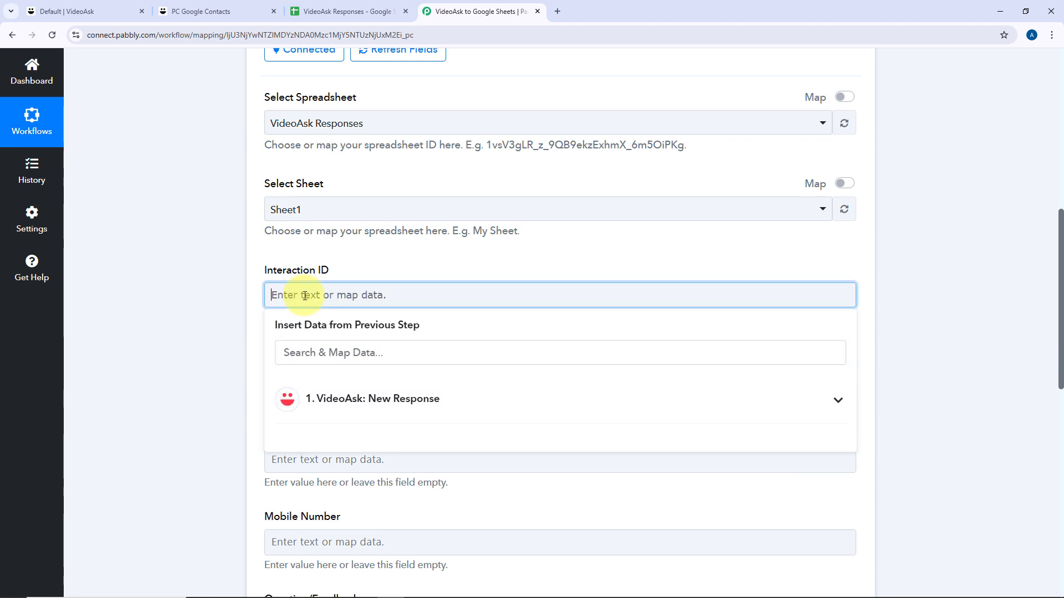
{"action": "scroll", "coordinate": [272, 296], "scroll_direction": "down", "scroll_amount": 2}
{"action": "left_click", "coordinate": [425, 299]}
{"action": "scroll", "coordinate": [444, 365], "scroll_direction": "down", "scroll_amount": 9}
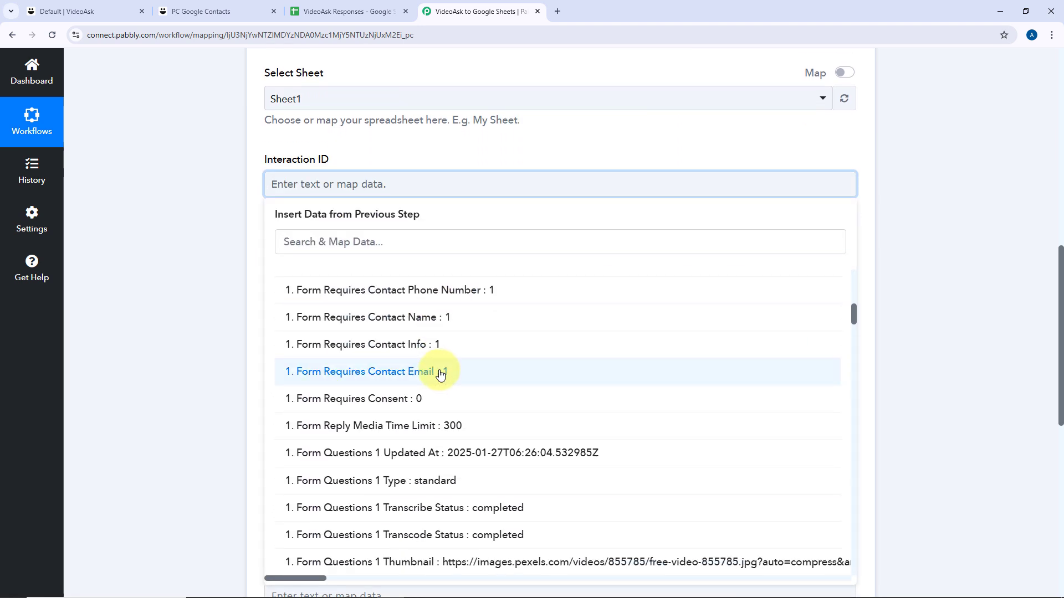
{"action": "scroll", "coordinate": [441, 375], "scroll_direction": "up", "scroll_amount": 8}
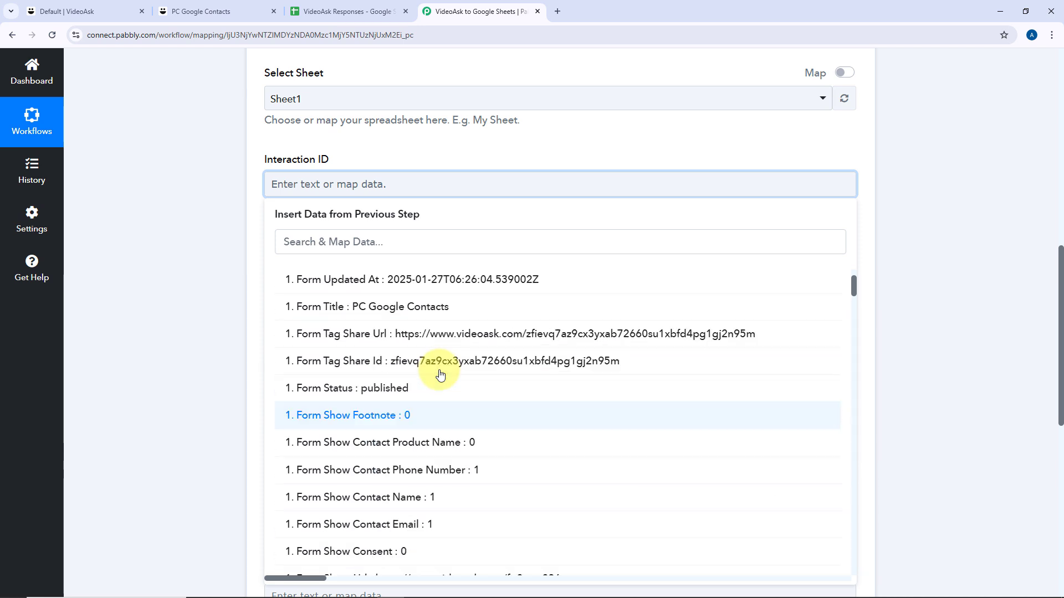
{"action": "scroll", "coordinate": [441, 375], "scroll_direction": "up", "scroll_amount": 2}
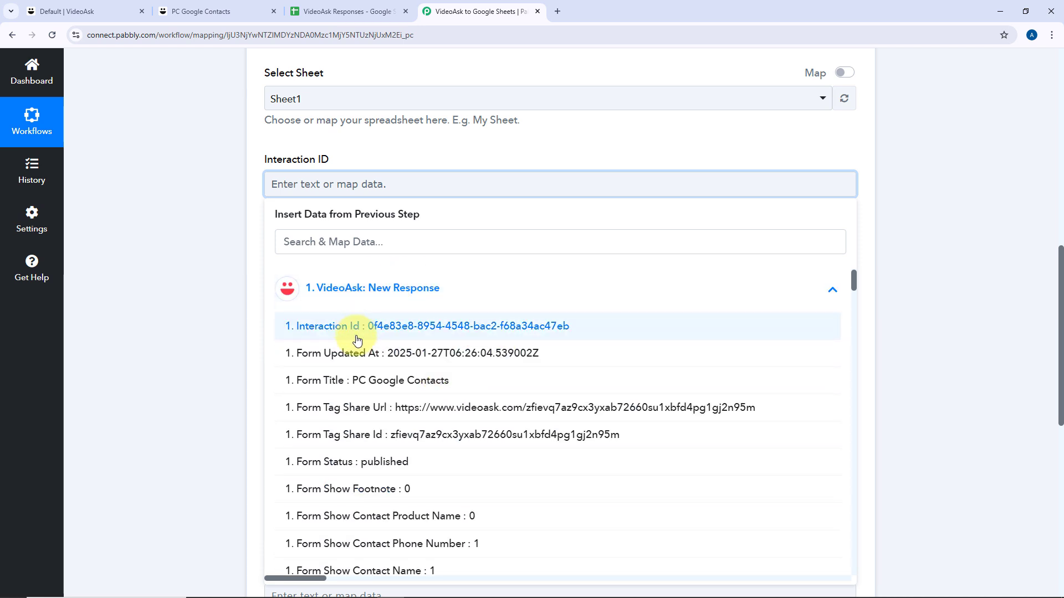
{"action": "left_click", "coordinate": [332, 331]}
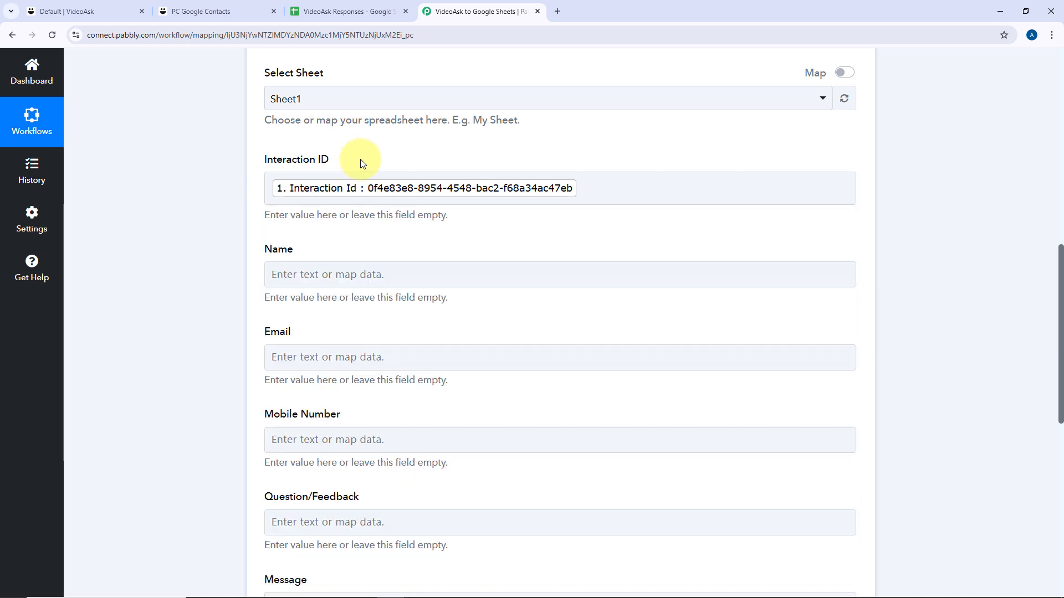
{"action": "scroll", "coordinate": [390, 232], "scroll_direction": "down", "scroll_amount": 1}
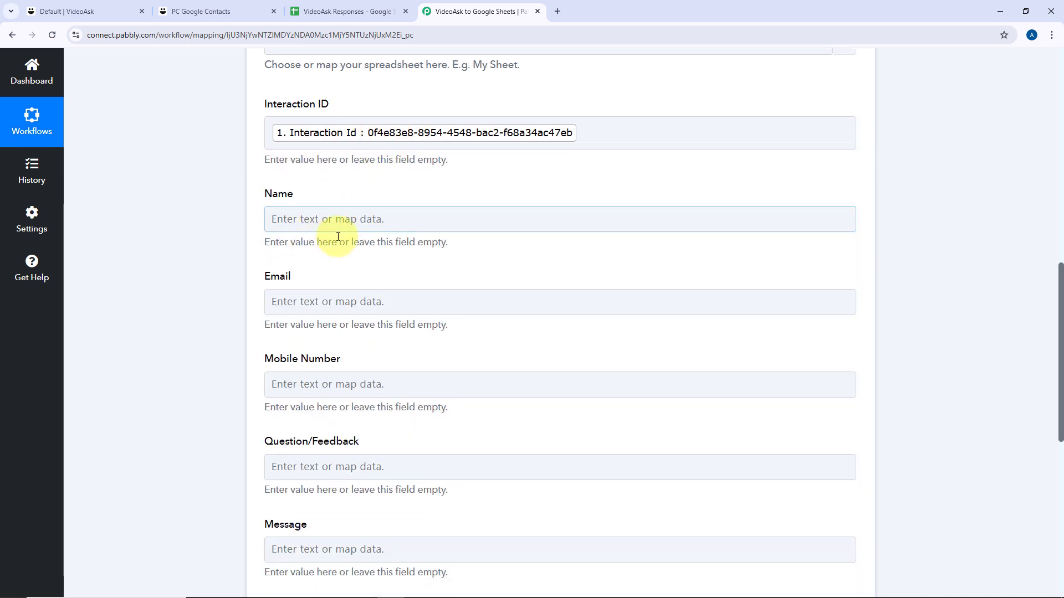
Map the contact name into the Name field by searching 'Name'.
{"action": "left_click", "coordinate": [299, 222]}
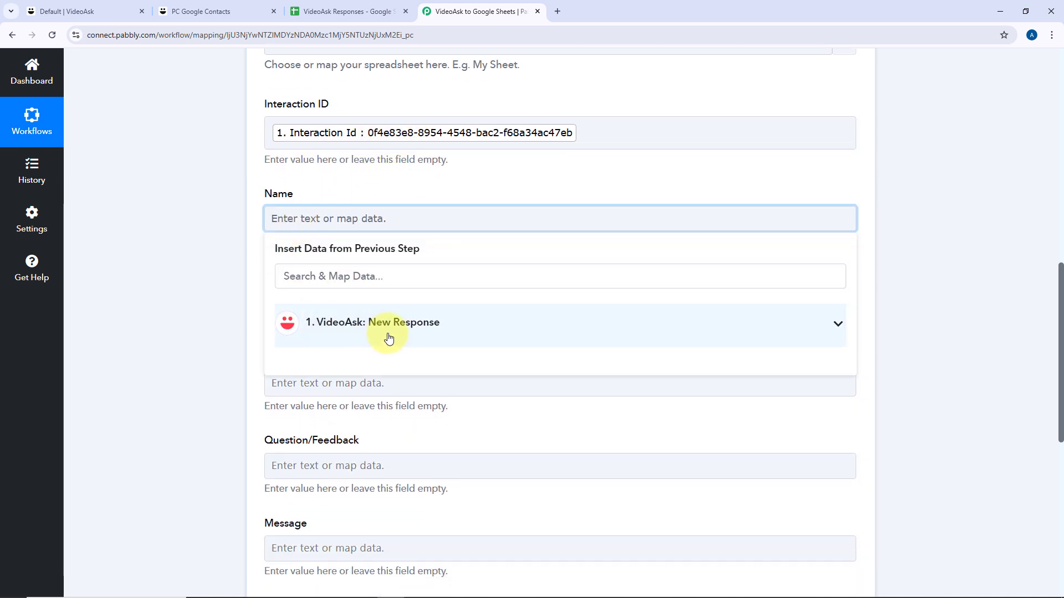
{"action": "left_click", "coordinate": [387, 335]}
{"action": "scroll", "coordinate": [546, 375], "scroll_direction": "down", "scroll_amount": 5}
{"action": "scroll", "coordinate": [546, 375], "scroll_direction": "down", "scroll_amount": 3}
{"action": "scroll", "coordinate": [216, 338], "scroll_direction": "down", "scroll_amount": 3}
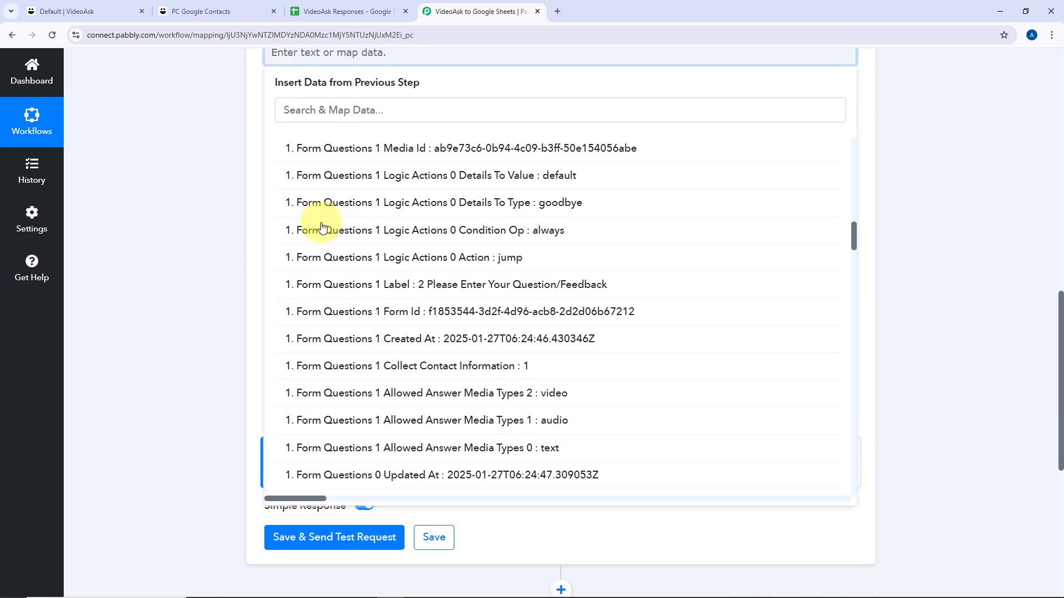
{"action": "left_click", "coordinate": [326, 109]}
{"action": "type", "text": "Name"}
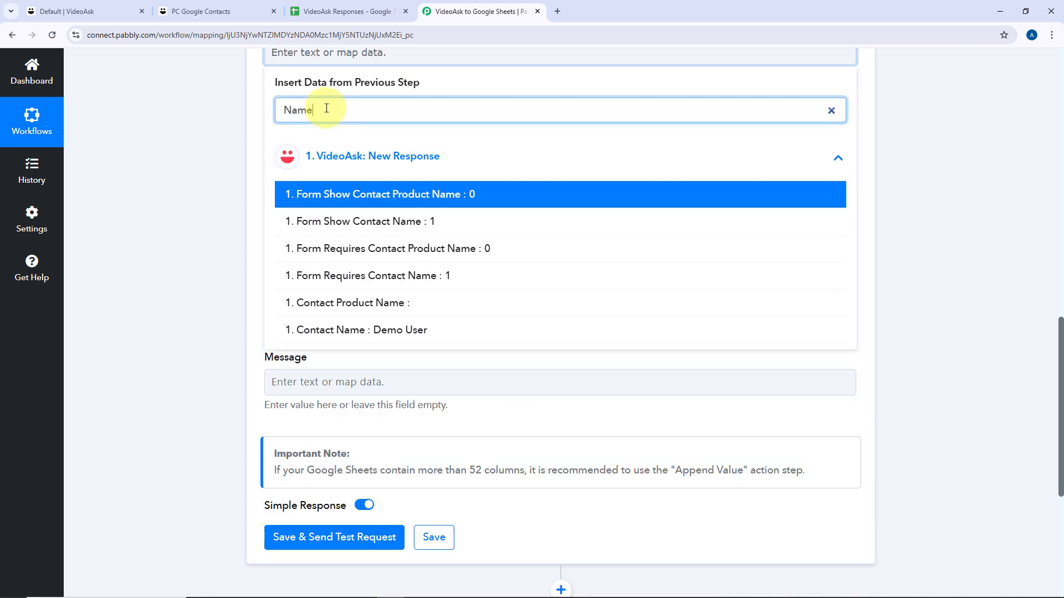
{"action": "left_click", "coordinate": [335, 330]}
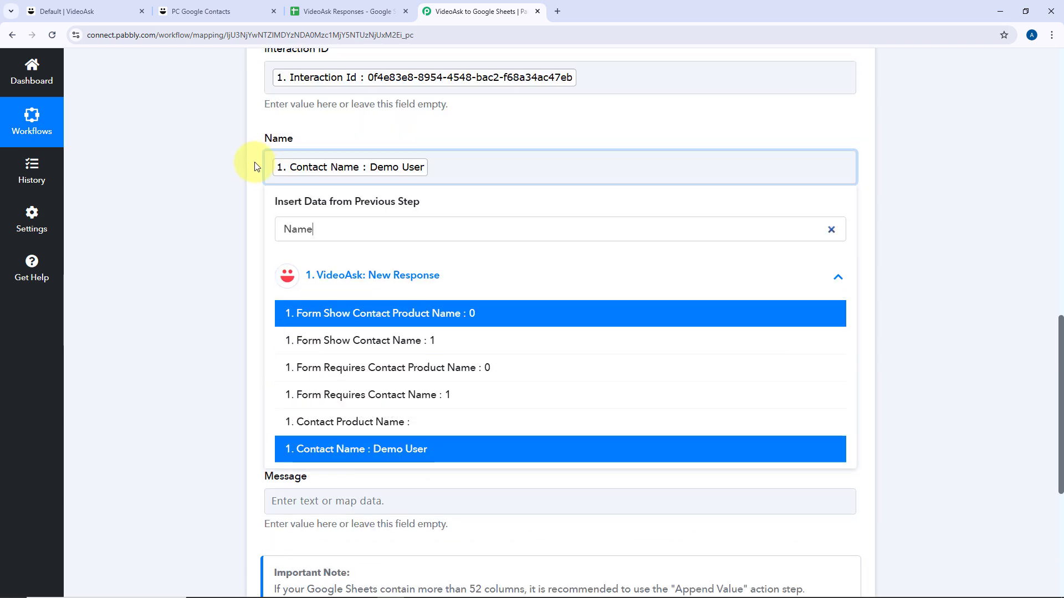
Map the contact e-mail into Email and the contact phone into Mobile Number.
{"action": "left_click", "coordinate": [269, 258]}
{"action": "left_click", "coordinate": [312, 309]}
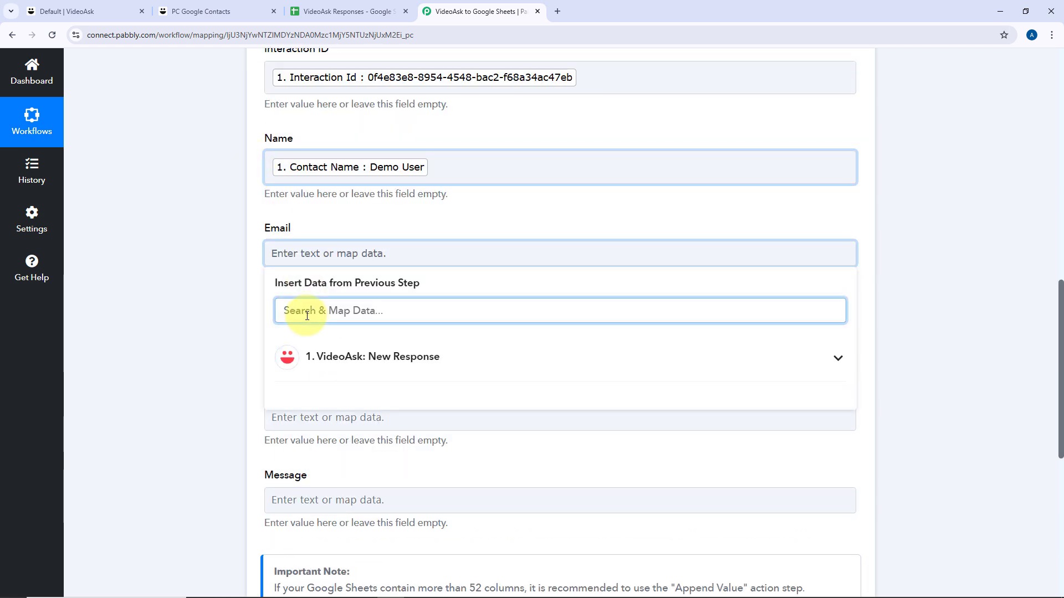
{"action": "type", "text": "Email"}
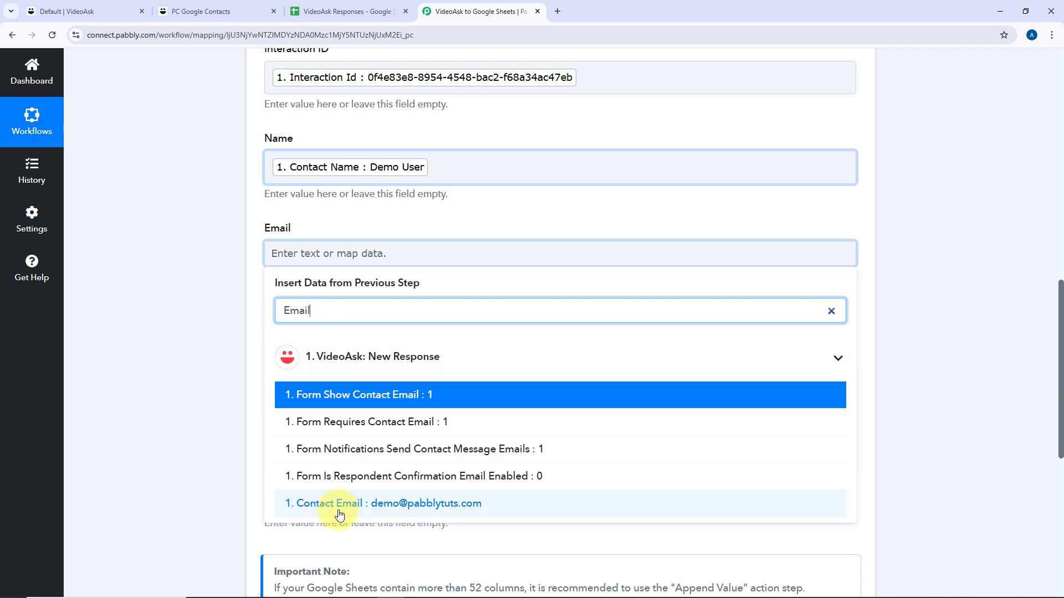
{"action": "left_click", "coordinate": [284, 504]}
{"action": "left_click", "coordinate": [303, 342]}
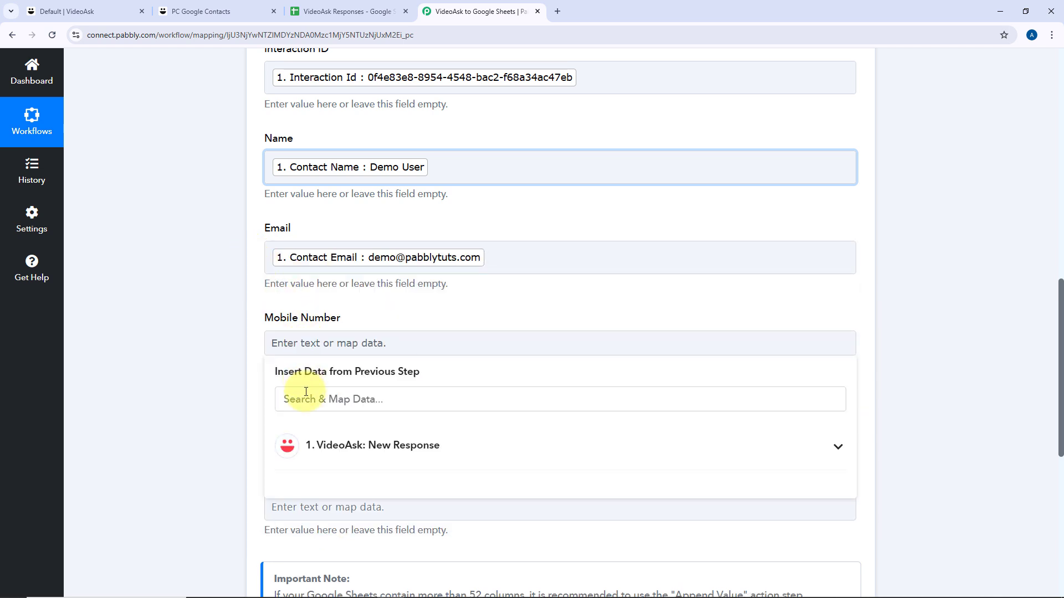
{"action": "left_click", "coordinate": [305, 397]}
{"action": "type", "text": "pho"}
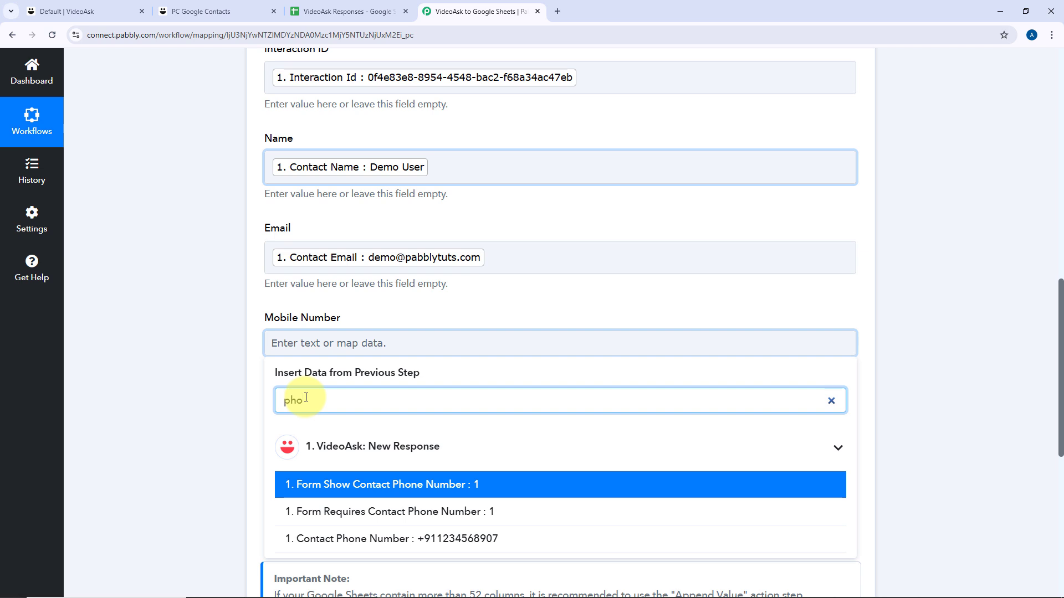
{"action": "left_click", "coordinate": [297, 538]}
{"action": "left_click", "coordinate": [254, 300]}
{"action": "scroll", "coordinate": [256, 321], "scroll_direction": "down", "scroll_amount": 3}
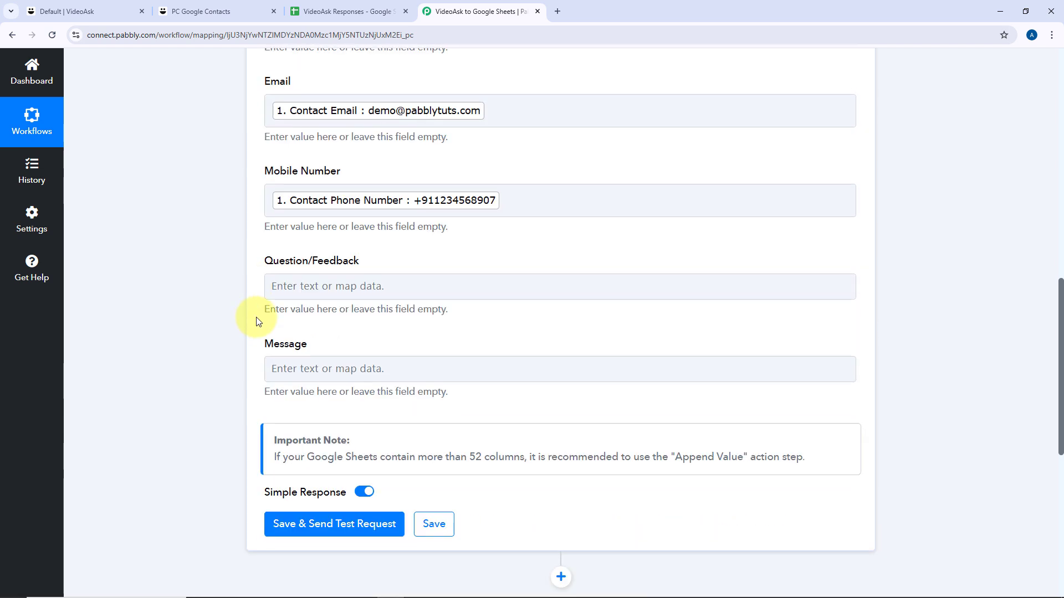
Map 'Contact Answers 0 Poll Option Content' into the Question/Feedback field.
{"action": "left_click", "coordinate": [278, 267]}
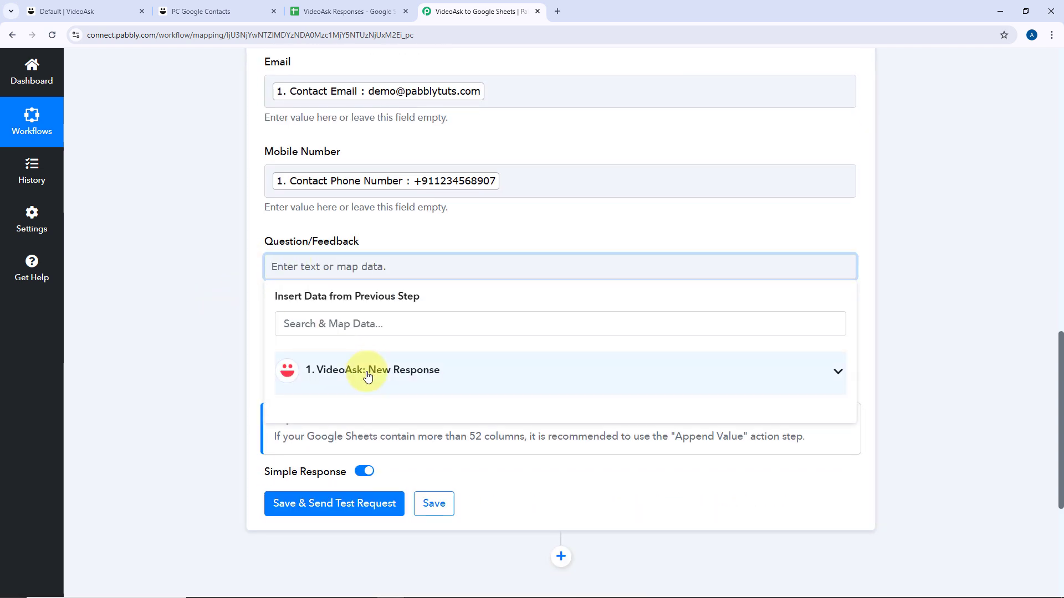
{"action": "left_click", "coordinate": [368, 376]}
{"action": "scroll", "coordinate": [247, 345], "scroll_direction": "down", "scroll_amount": 5}
{"action": "scroll", "coordinate": [501, 286], "scroll_direction": "down", "scroll_amount": 1}
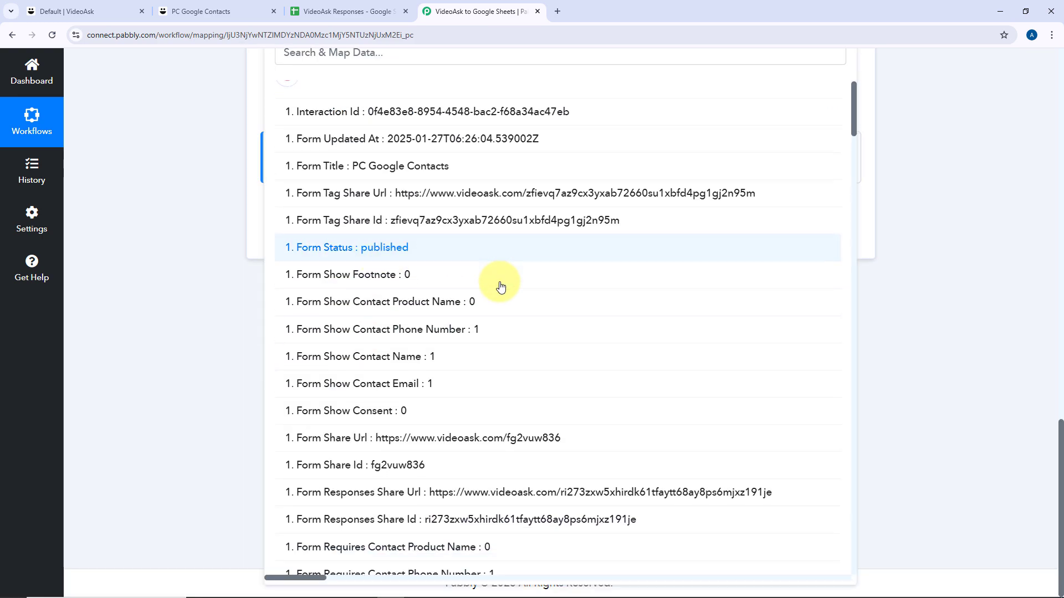
{"action": "scroll", "coordinate": [500, 286], "scroll_direction": "down", "scroll_amount": 10}
{"action": "left_click_drag", "start_coordinate": [855, 189], "coordinate": [851, 553]}
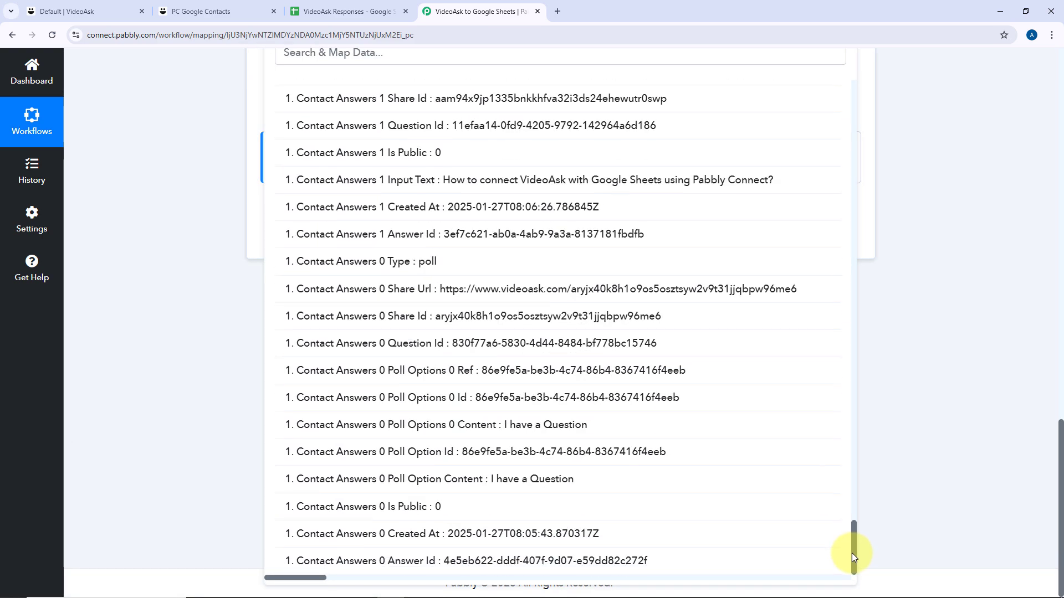
{"action": "left_click", "coordinate": [488, 485]}
{"action": "scroll", "coordinate": [236, 119], "scroll_direction": "up", "scroll_amount": 2}
Map 'Contact Answers 1 Input Text' into the Message field.
{"action": "left_click", "coordinate": [247, 175]}
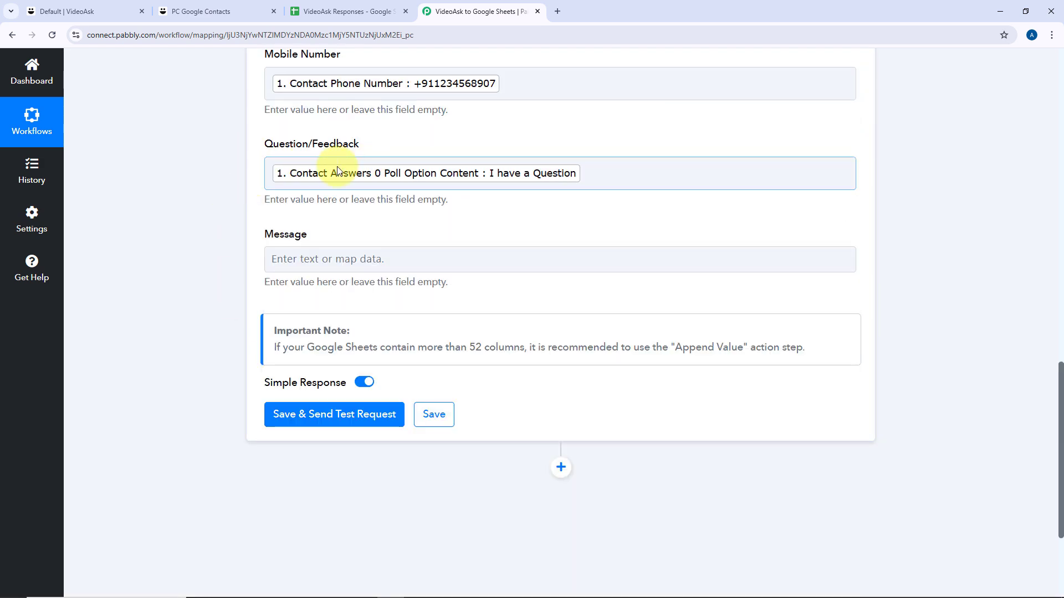
{"action": "left_click", "coordinate": [319, 264]}
{"action": "left_click", "coordinate": [335, 368]}
{"action": "scroll", "coordinate": [231, 344], "scroll_direction": "down", "scroll_amount": 3}
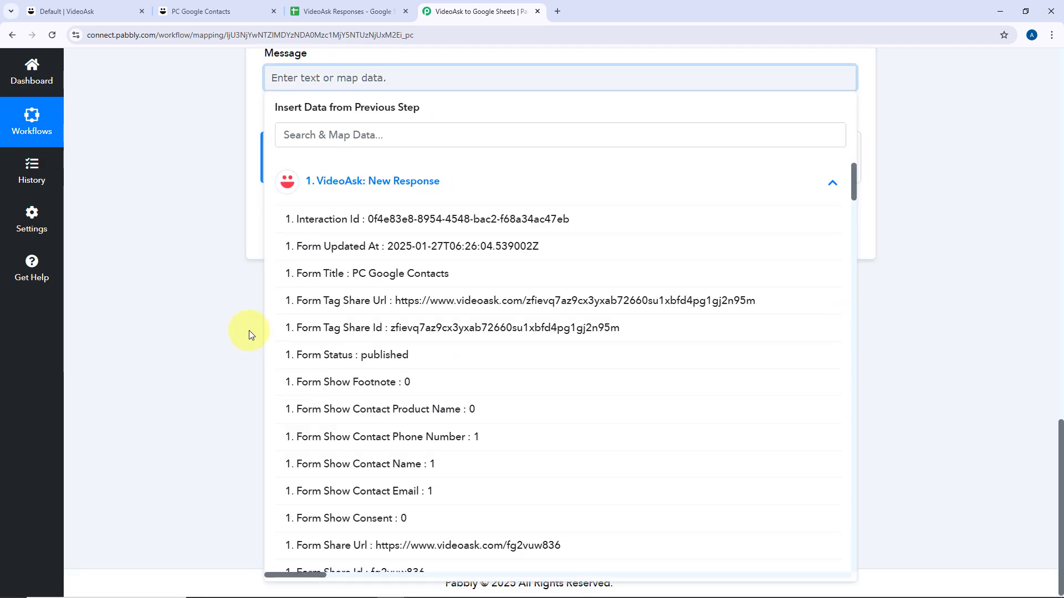
{"action": "left_click_drag", "start_coordinate": [853, 173], "coordinate": [843, 556]}
{"action": "scroll", "coordinate": [626, 432], "scroll_direction": "up", "scroll_amount": 4}
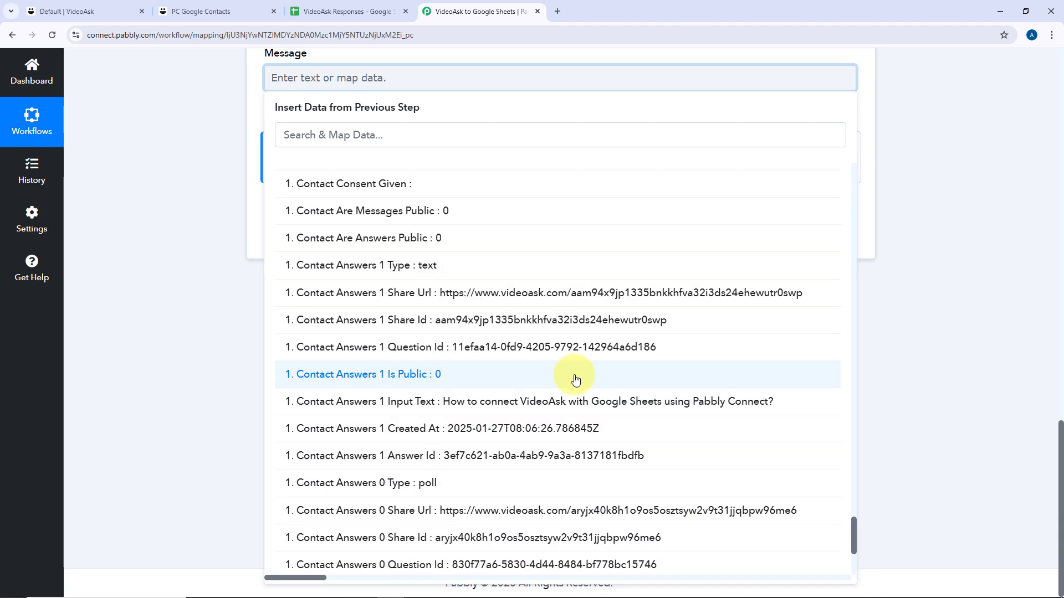
{"action": "left_click", "coordinate": [564, 400]}
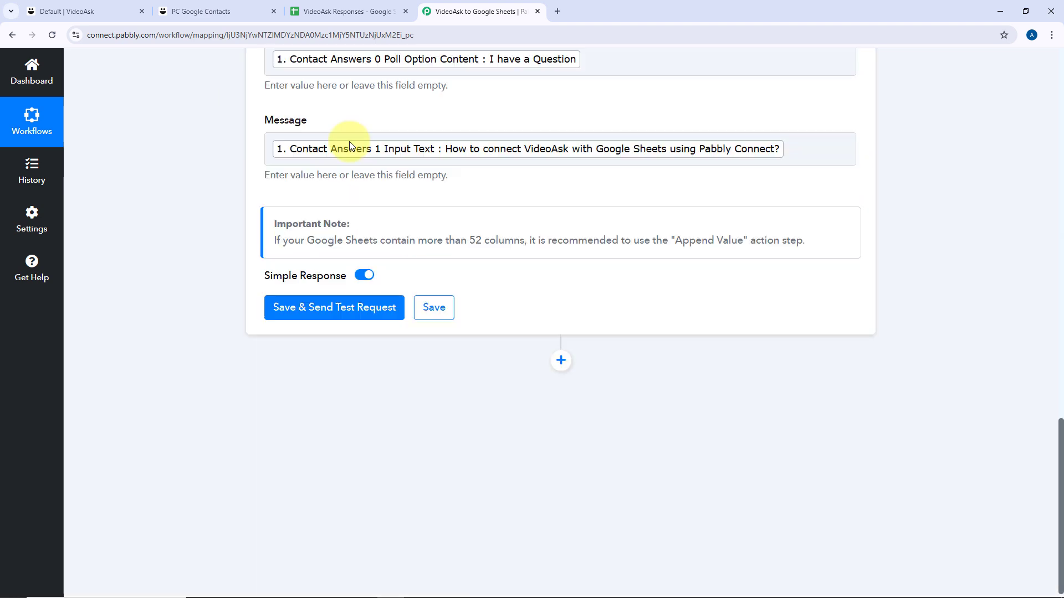
{"action": "scroll", "coordinate": [402, 170], "scroll_direction": "up", "scroll_amount": 6}
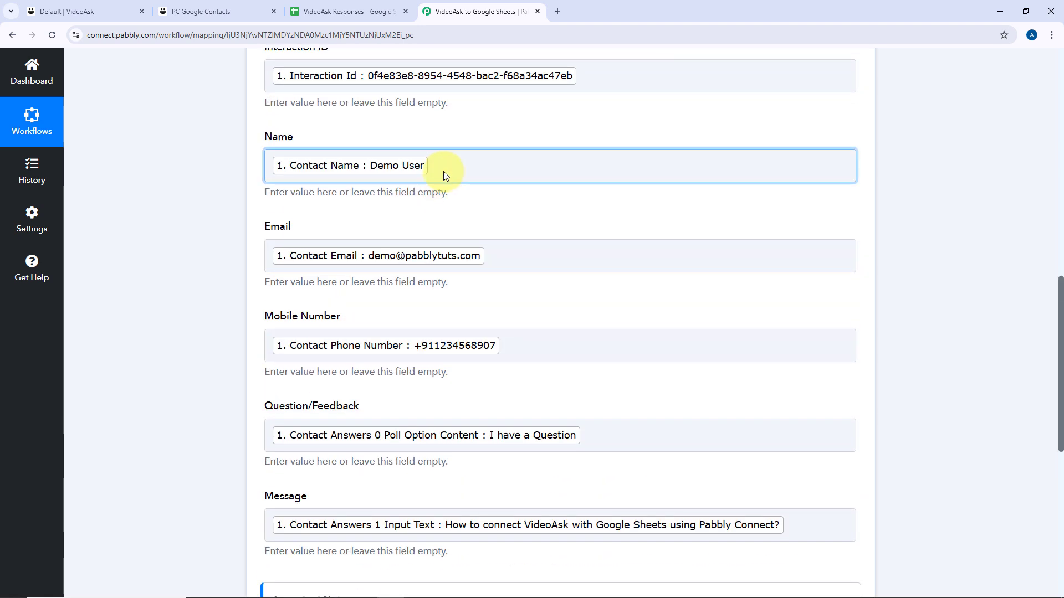
Confirm the VideoAsk Responses sheet is still empty, then save the Add New Row step and send a test request.
{"action": "left_click", "coordinate": [344, 10]}
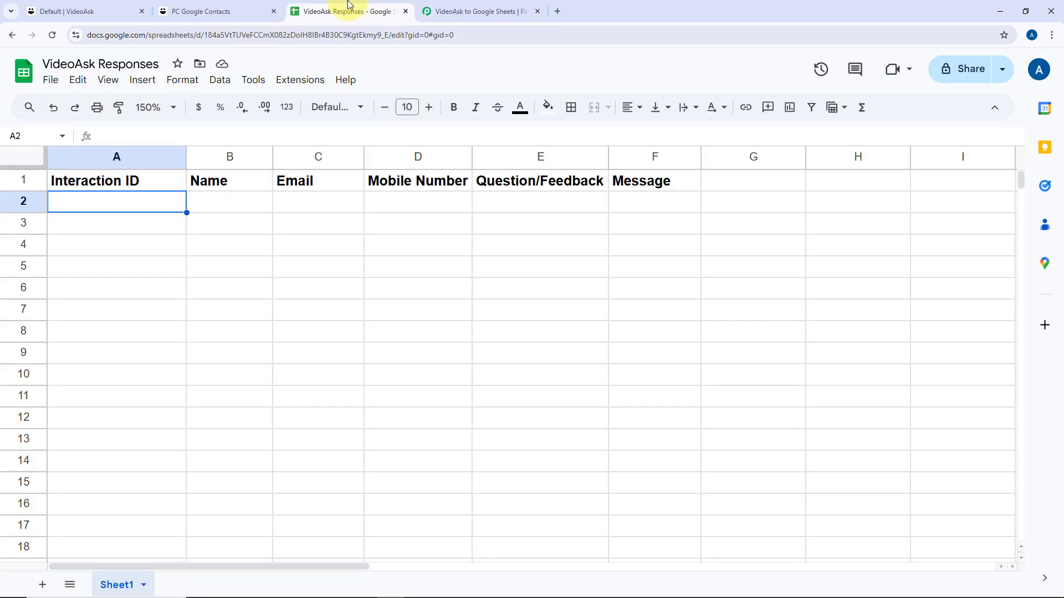
{"action": "left_click", "coordinate": [460, 13]}
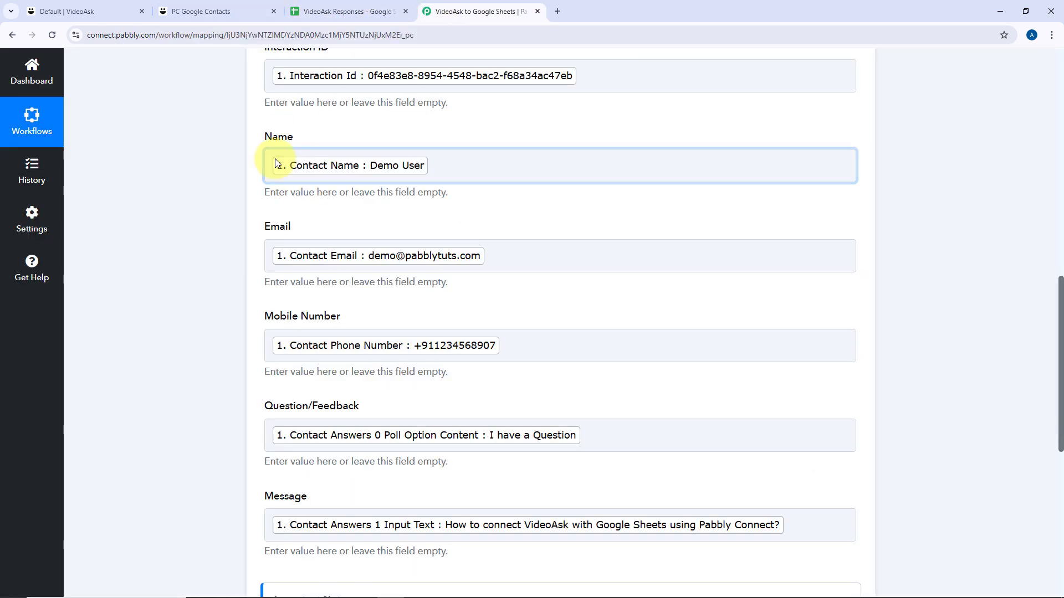
{"action": "scroll", "coordinate": [363, 263], "scroll_direction": "down", "scroll_amount": 2}
{"action": "scroll", "coordinate": [364, 267], "scroll_direction": "down", "scroll_amount": 2}
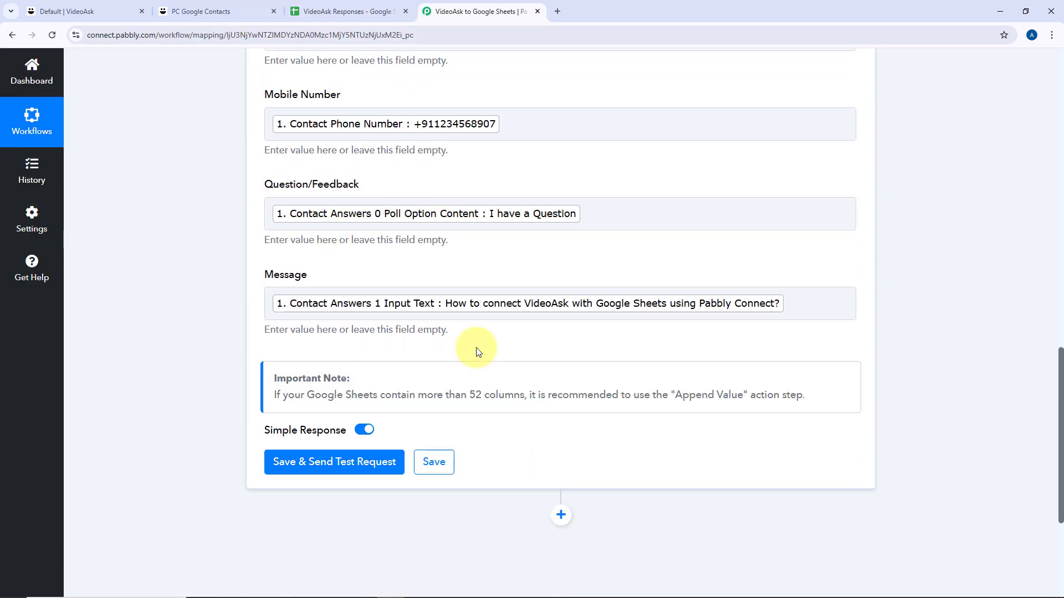
{"action": "left_click", "coordinate": [337, 468]}
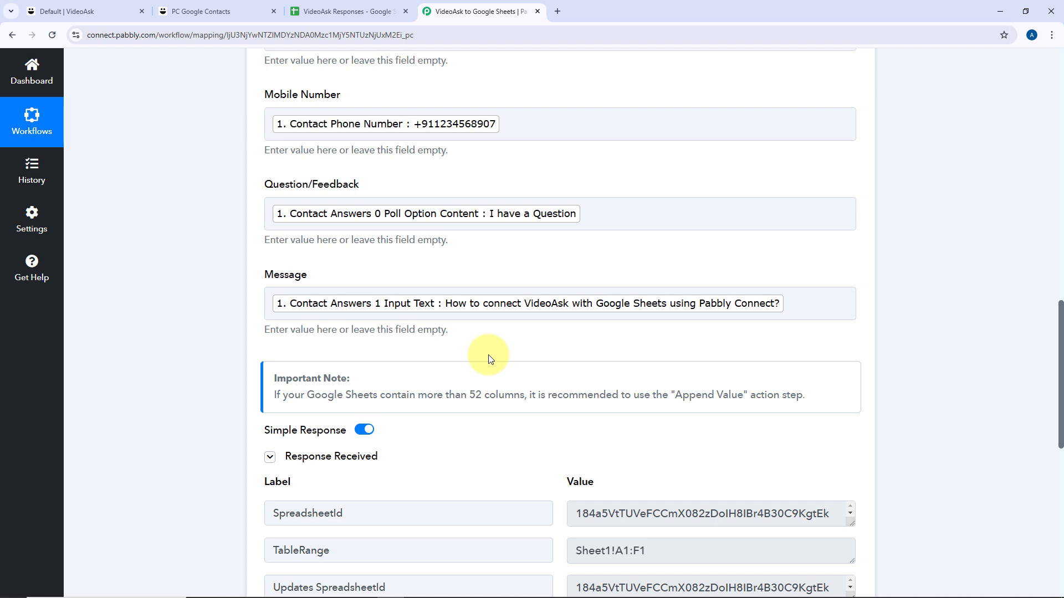
Review the Response Received values and collapse the Google Sheets action step.
{"action": "scroll", "coordinate": [490, 359], "scroll_direction": "down", "scroll_amount": 4}
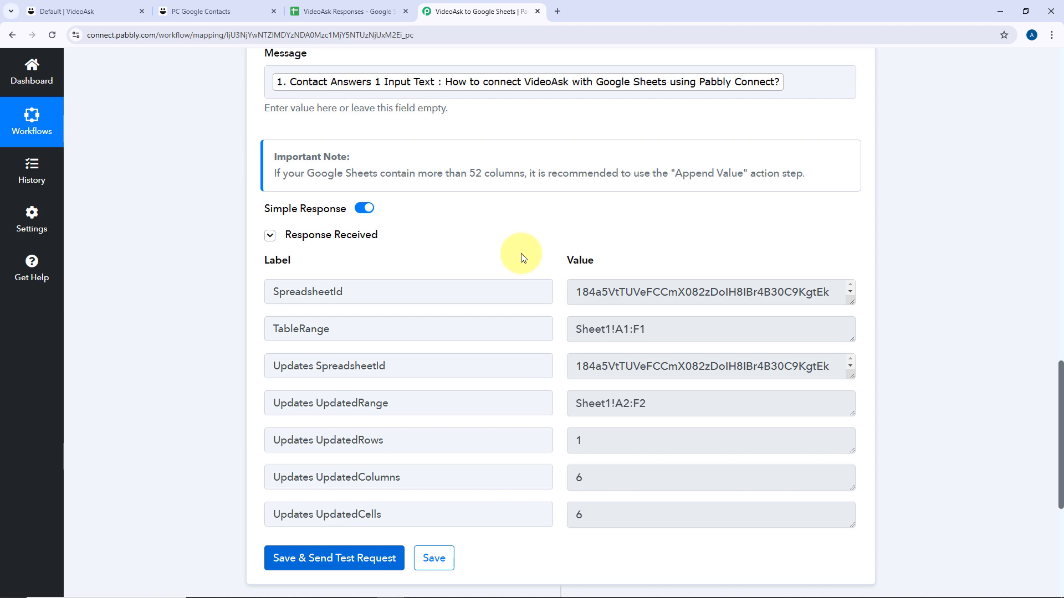
{"action": "scroll", "coordinate": [521, 258], "scroll_direction": "up", "scroll_amount": 10}
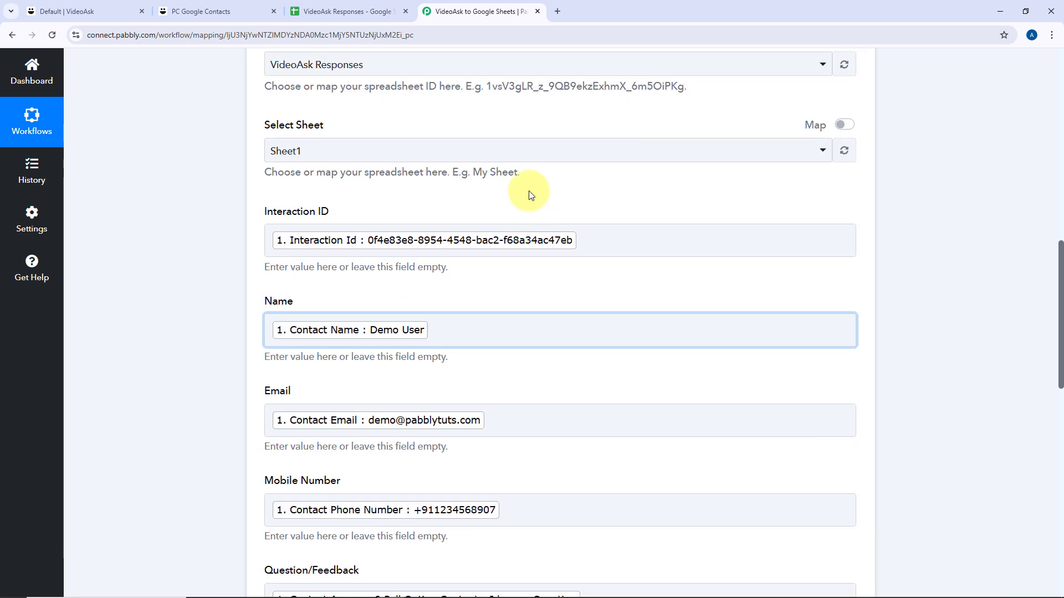
{"action": "scroll", "coordinate": [530, 195], "scroll_direction": "up", "scroll_amount": 7}
{"action": "left_click", "coordinate": [539, 214]}
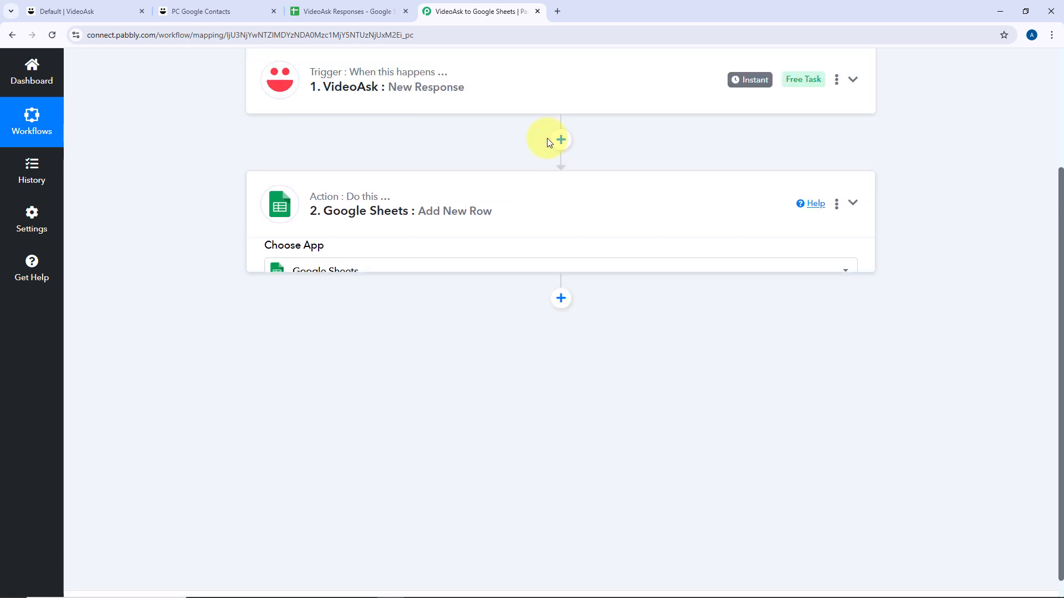
{"action": "scroll", "coordinate": [355, 116], "scroll_direction": "up", "scroll_amount": 3}
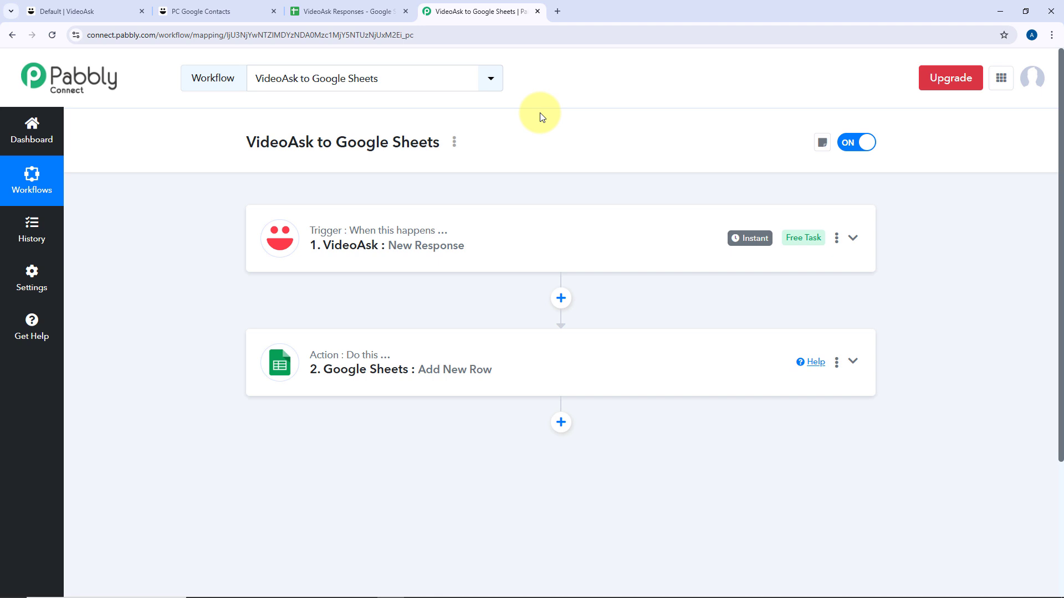
Unbold row 2 and auto-fit every column of the VideoAsk Responses sheet to its contents.
{"action": "left_click", "coordinate": [381, 10]}
{"action": "left_click", "coordinate": [23, 201]}
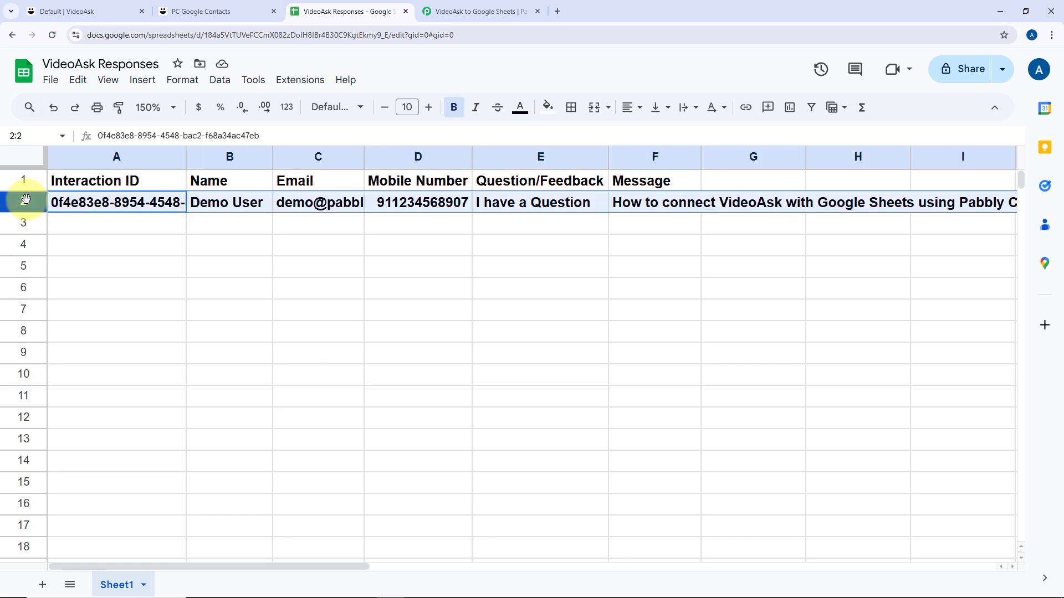
{"action": "key", "text": "ctrl+b"}
{"action": "left_click", "coordinate": [25, 157]}
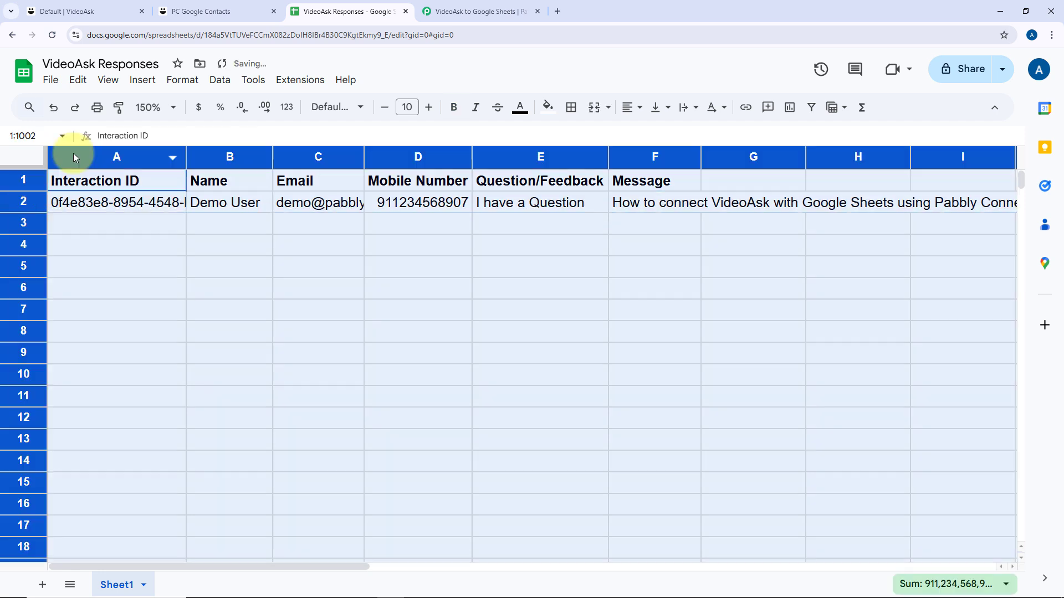
{"action": "double_click", "coordinate": [187, 151]}
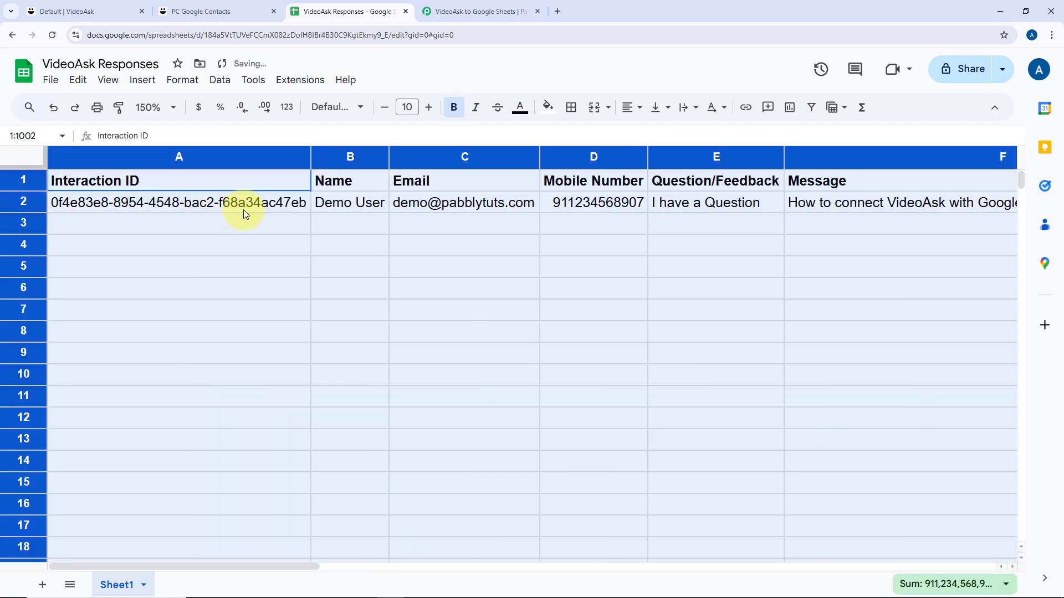
{"action": "left_click", "coordinate": [243, 209]}
Inspect the name, email and mobile number recorded in row 2, then the remaining columns.
{"action": "left_click", "coordinate": [366, 209]}
{"action": "left_click", "coordinate": [458, 204]}
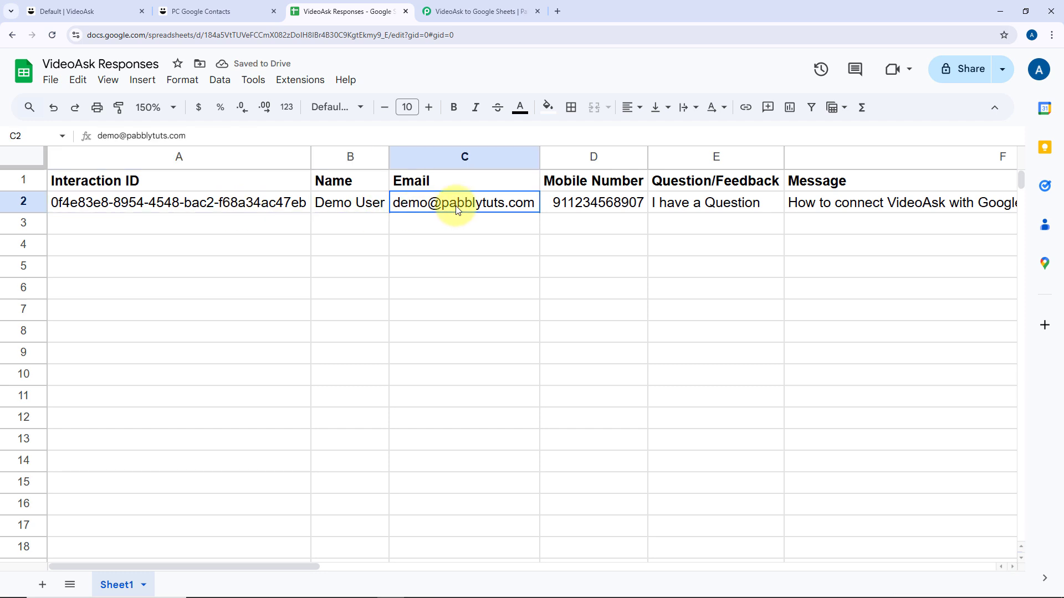
{"action": "left_click", "coordinate": [602, 212]}
{"action": "scroll", "coordinate": [730, 209], "scroll_direction": "right", "scroll_amount": 5}
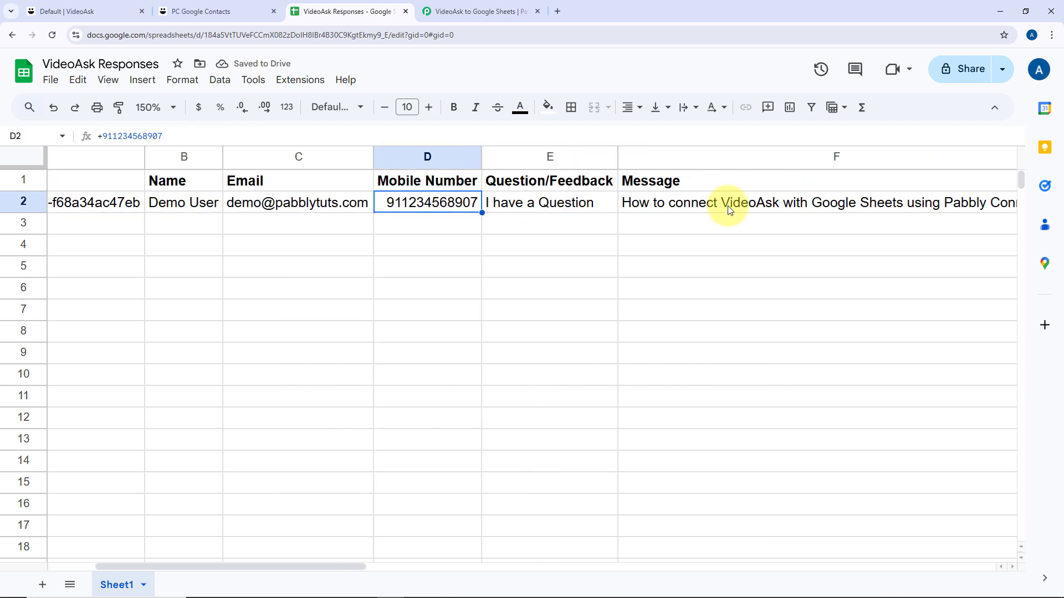
Go through the thank-you page, sheet and Pabbly tabs, then reload the VideoAsk form to its answer options.
{"action": "left_click", "coordinate": [213, 6]}
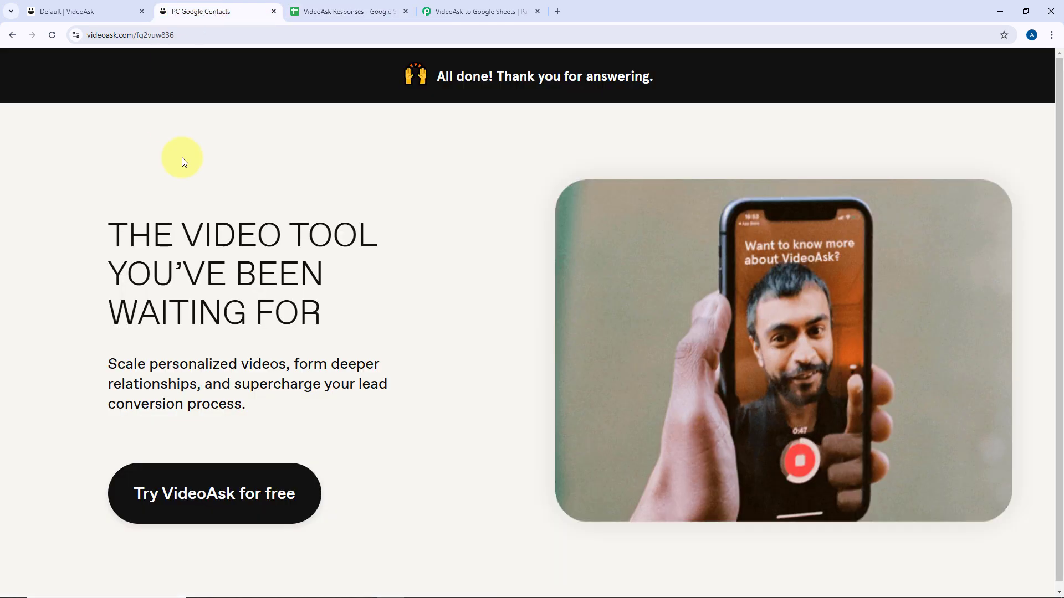
{"action": "left_click", "coordinate": [348, 8]}
{"action": "left_click", "coordinate": [479, 10]}
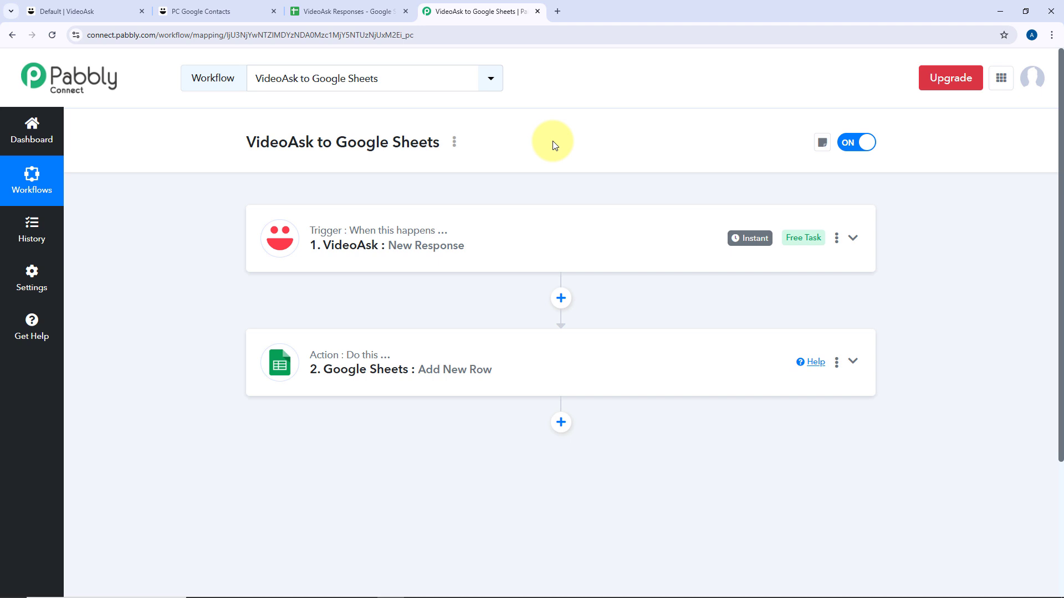
{"action": "left_click", "coordinate": [257, 9]}
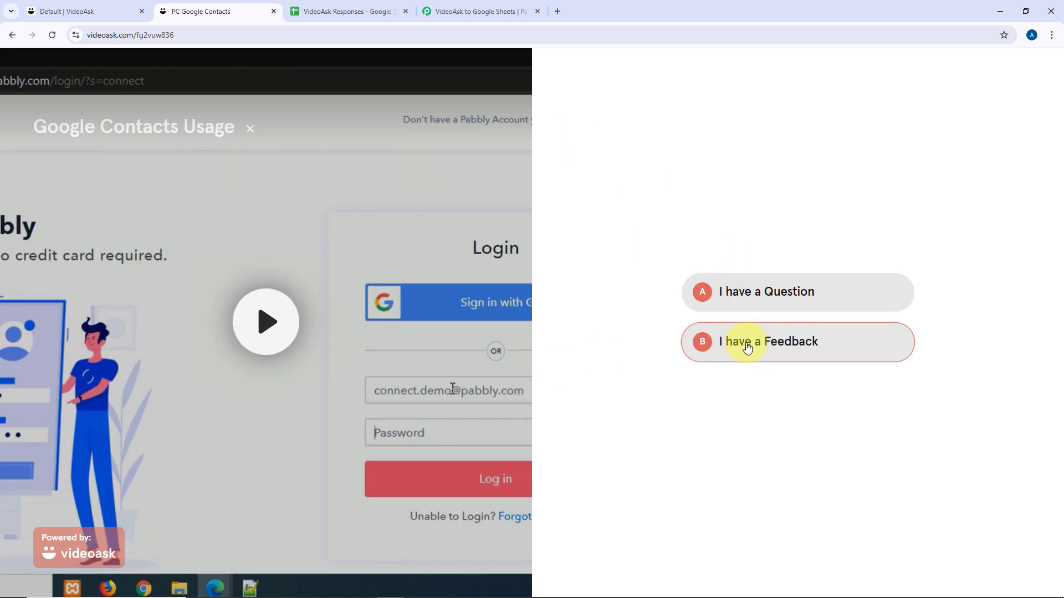
Choose 'I have a Feedback' and enter a test contact's name, email and phone number.
{"action": "left_click", "coordinate": [798, 347]}
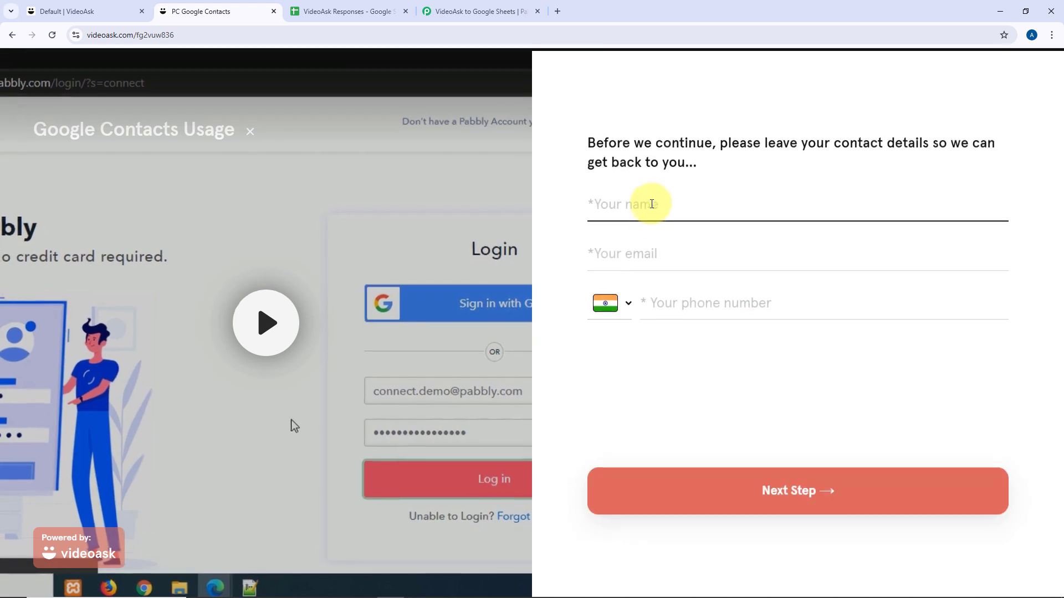
{"action": "type", "text": "Test"}
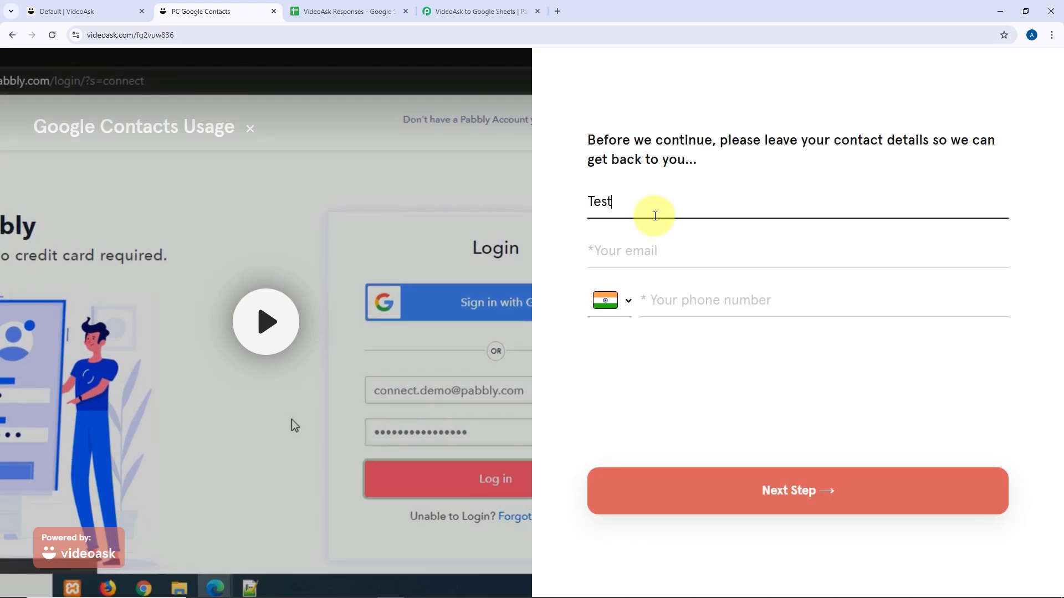
{"action": "type", "text": " User"}
{"action": "key", "text": "Tab"}
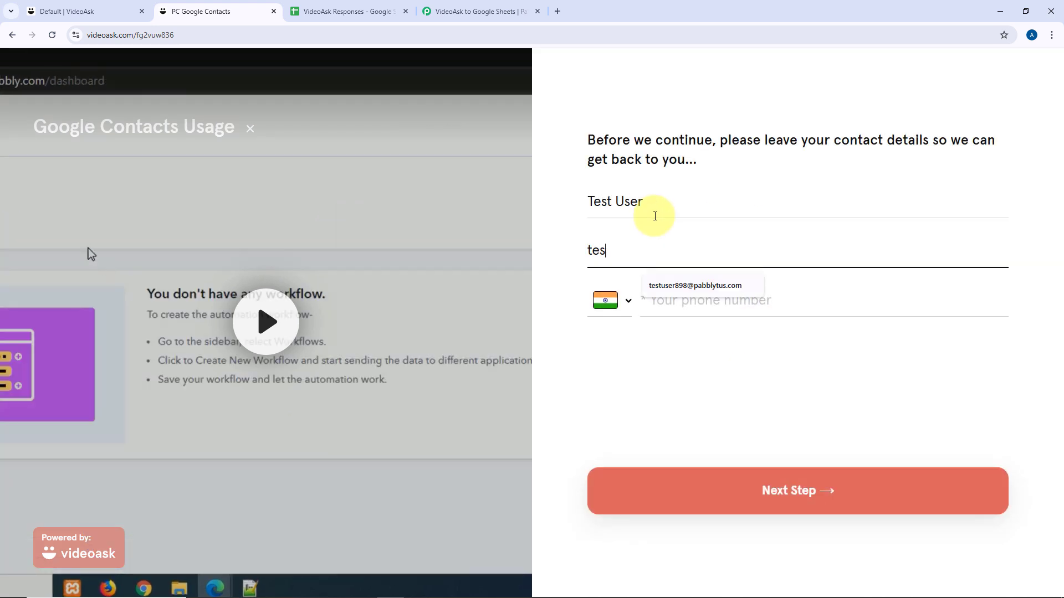
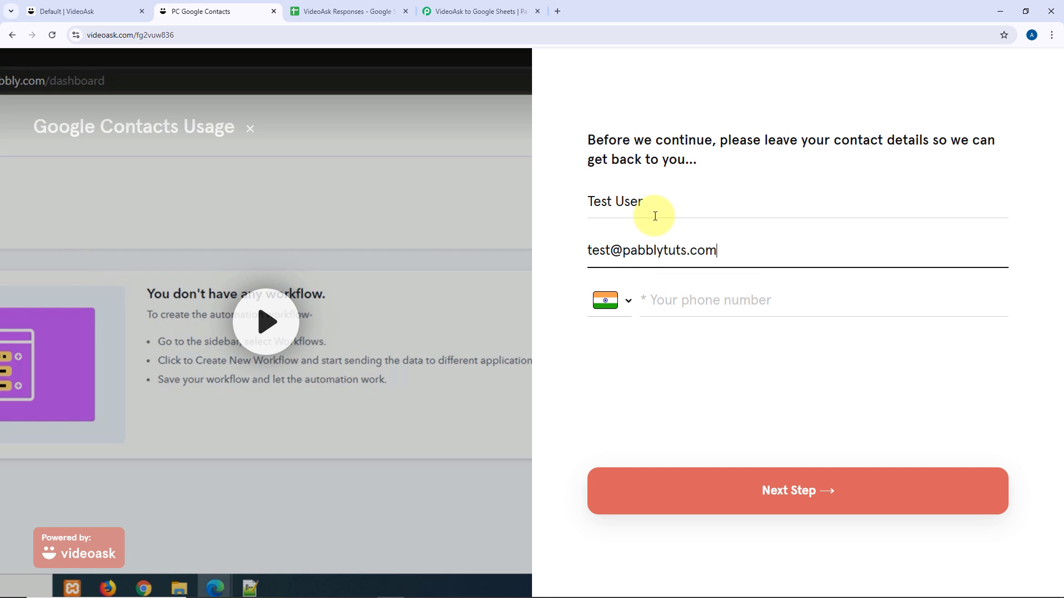
{"action": "key", "text": "Tab"}
{"action": "type", "text": "12358"}
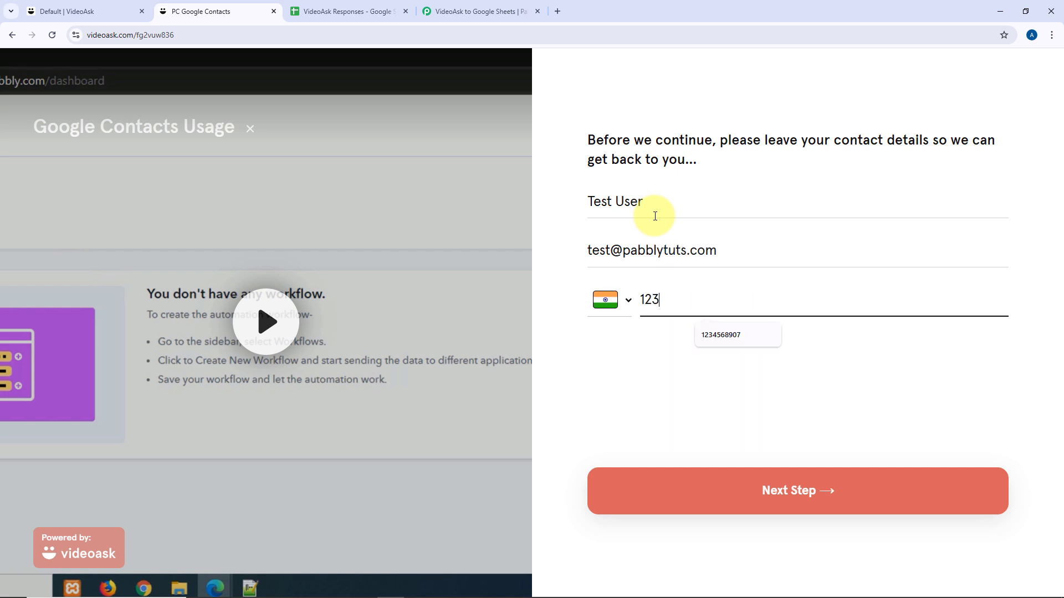
{"action": "type", "text": "40"}
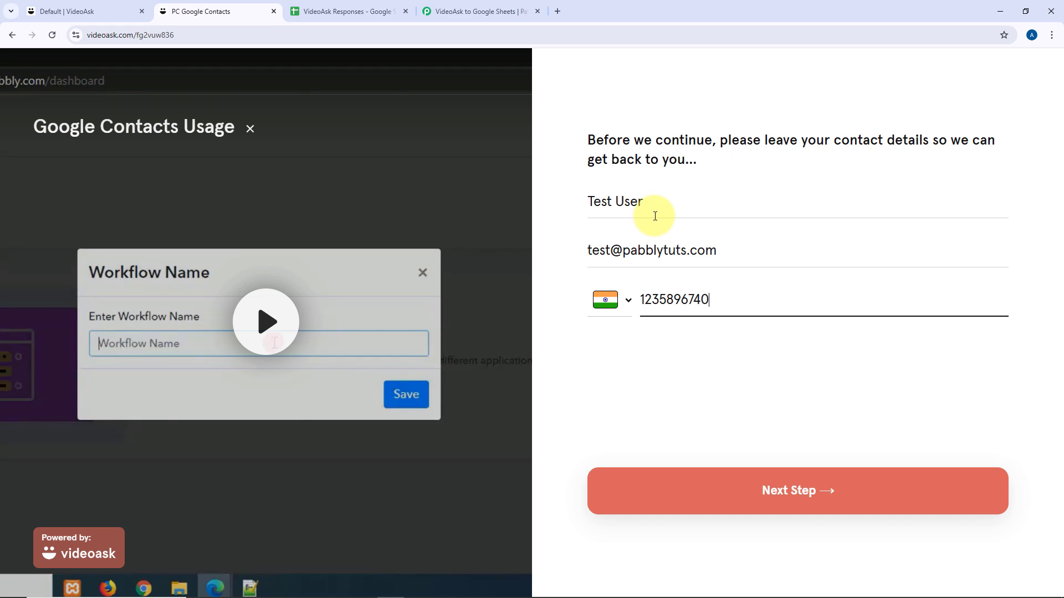
{"action": "left_click", "coordinate": [756, 504]}
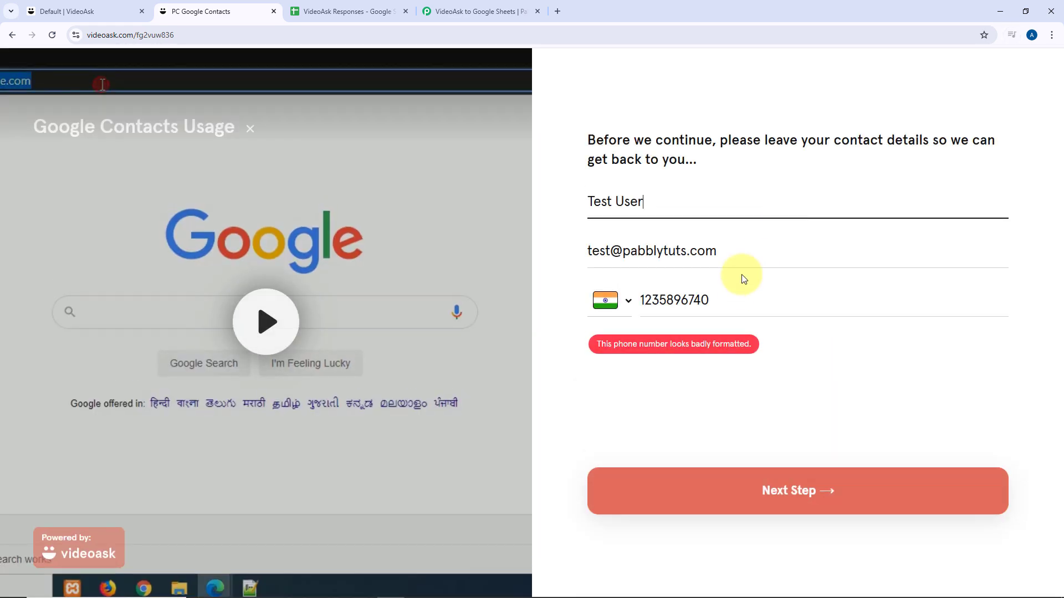
Change the phone number's leading digit to 9, continue, and choose to answer with text.
{"action": "left_click", "coordinate": [642, 300]}
{"action": "key", "text": "BackSpace"}
{"action": "type", "text": "9"}
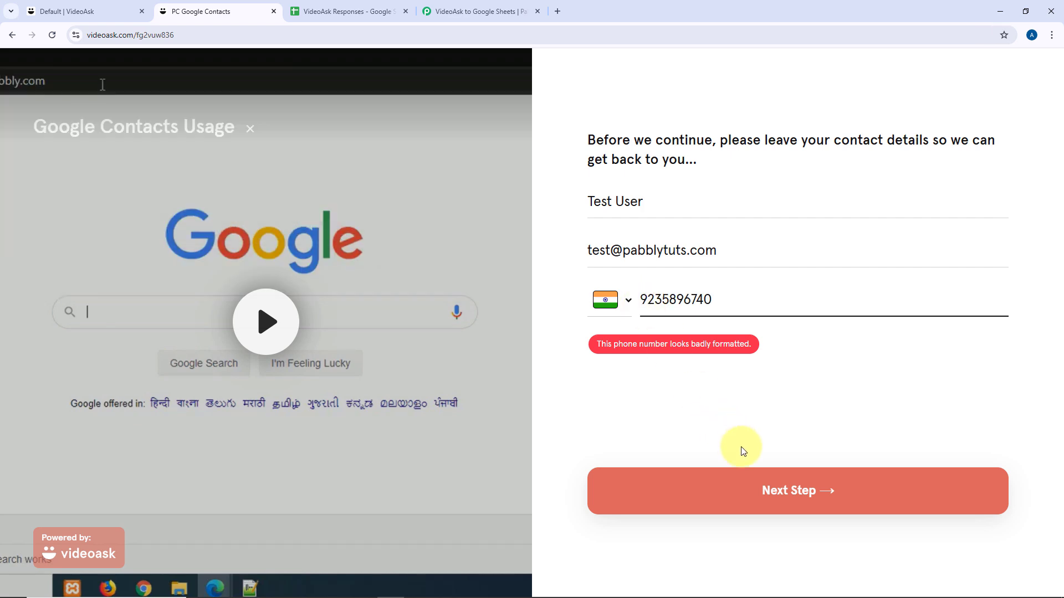
{"action": "left_click", "coordinate": [750, 487]}
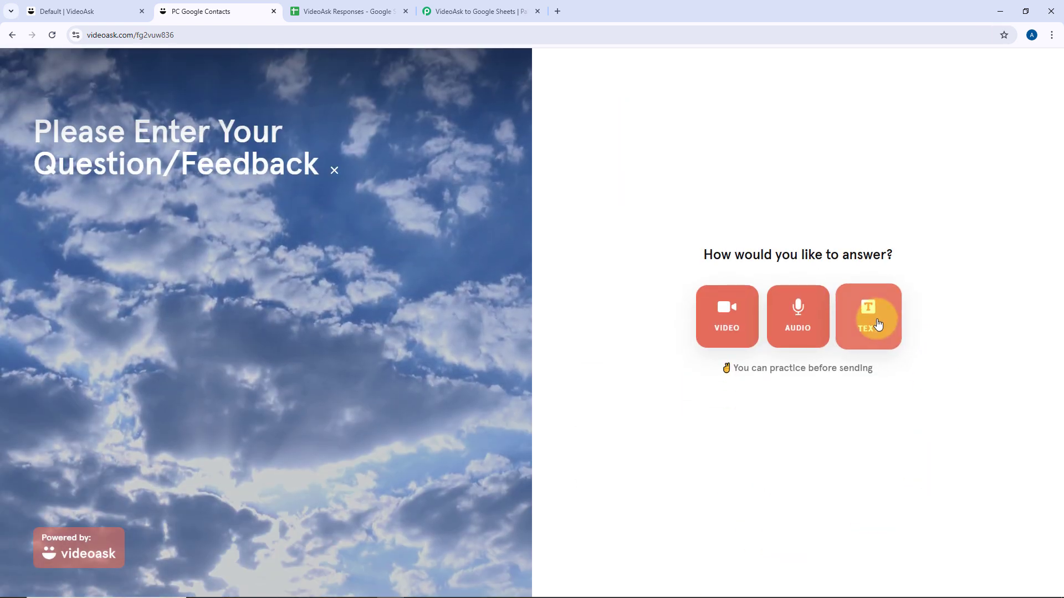
{"action": "left_click", "coordinate": [878, 323]}
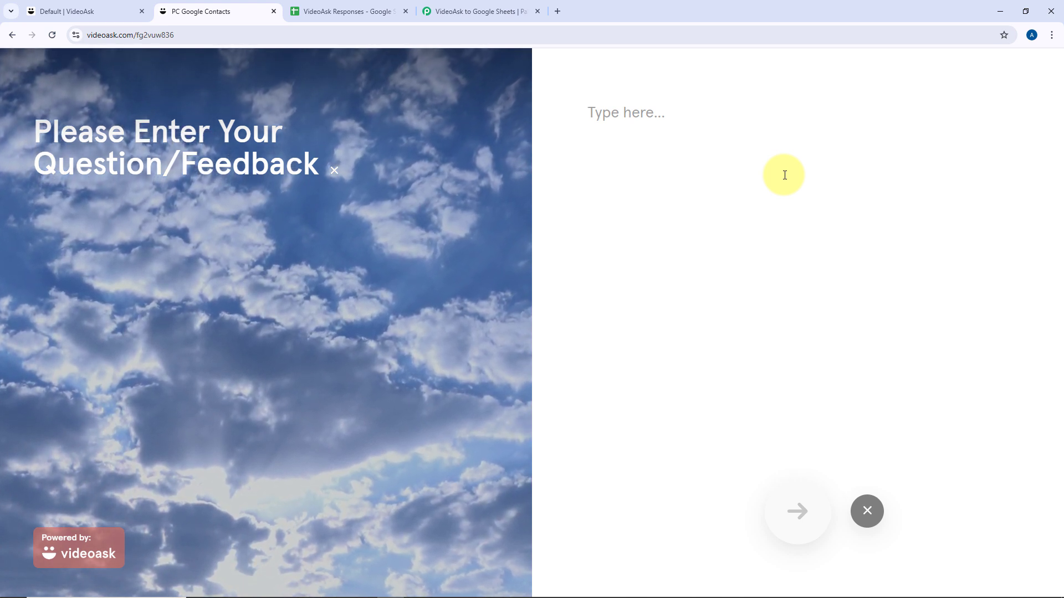
Enter and submit the text feedback 'We are testing this automation.'.
{"action": "type", "text": "We are t"}
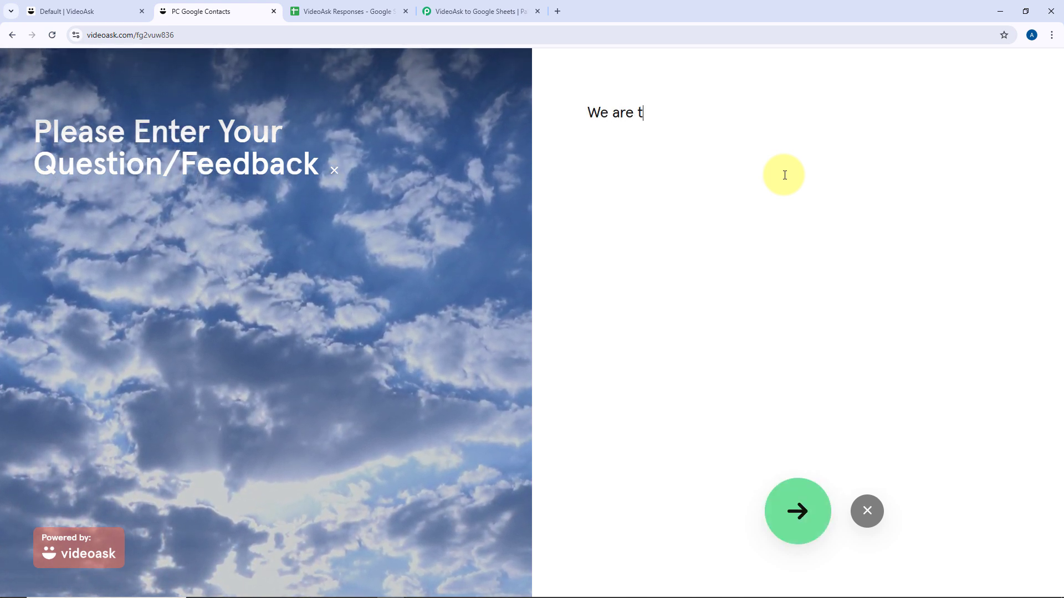
{"action": "type", "text": "esting this automa"}
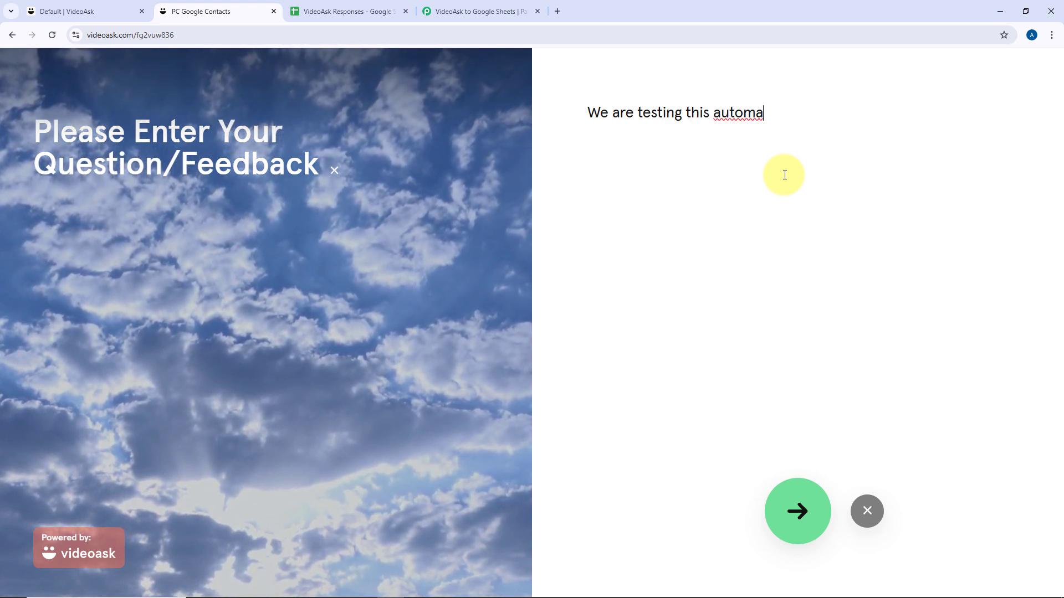
{"action": "type", "text": "tion."}
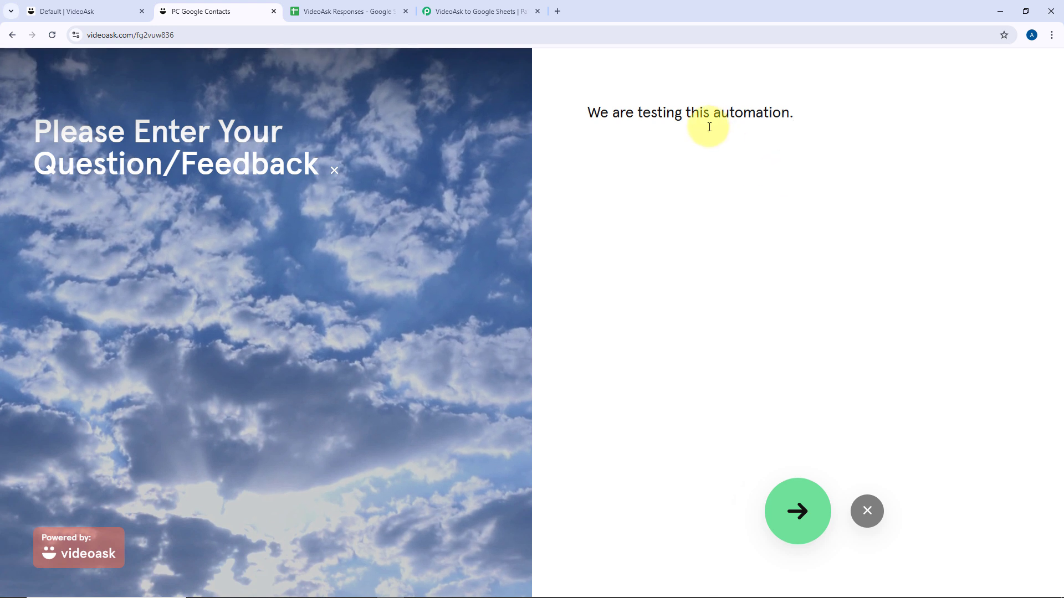
{"action": "left_click", "coordinate": [798, 510]}
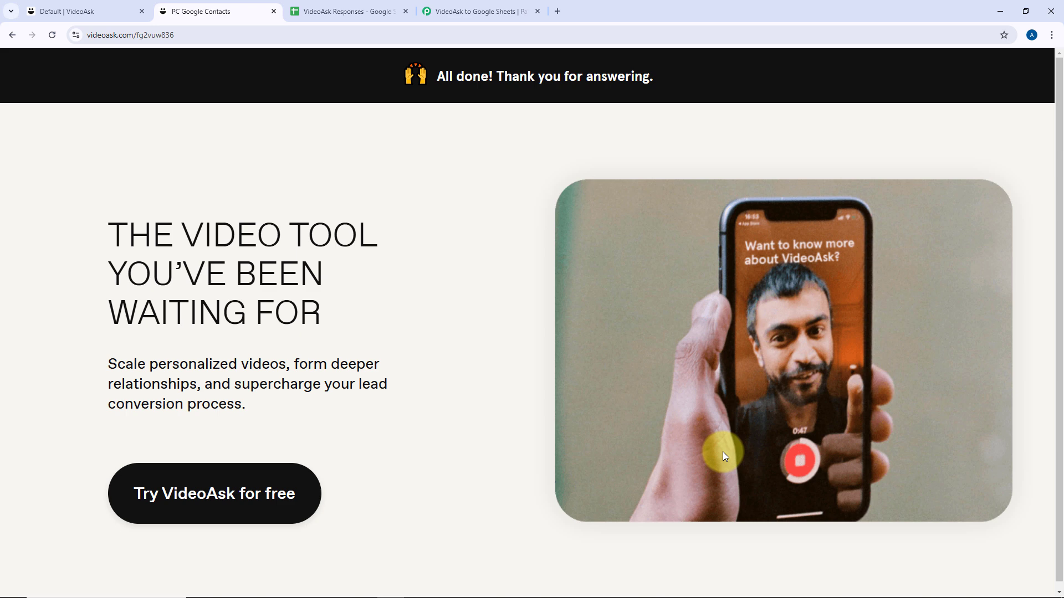
Check row 3's name, email, mobile, feedback choice and message, then return to Pabbly Connect.
{"action": "left_click", "coordinate": [336, 15]}
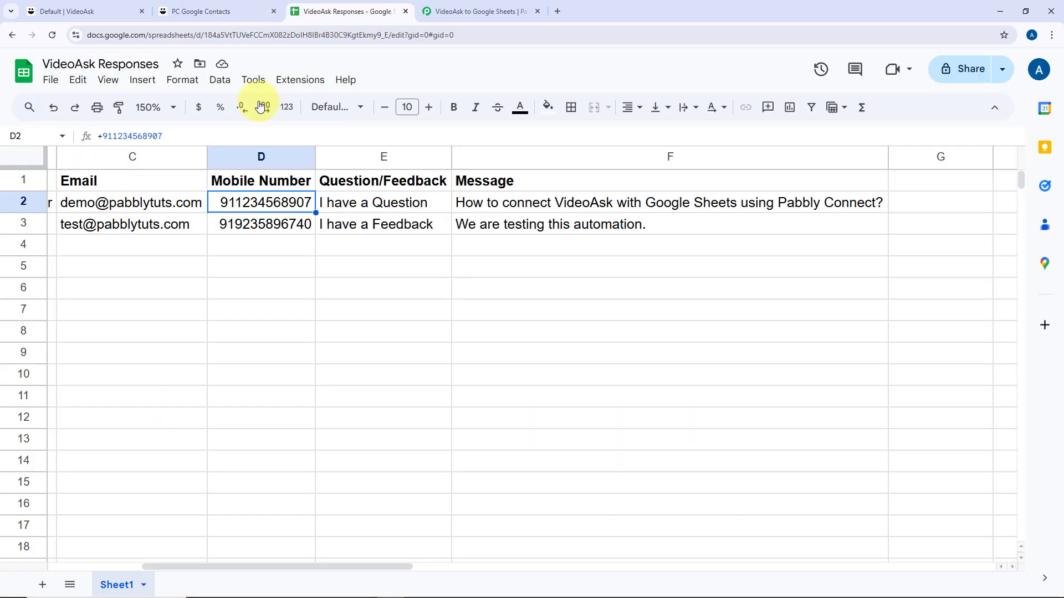
{"action": "scroll", "coordinate": [222, 258], "scroll_direction": "left", "scroll_amount": 5}
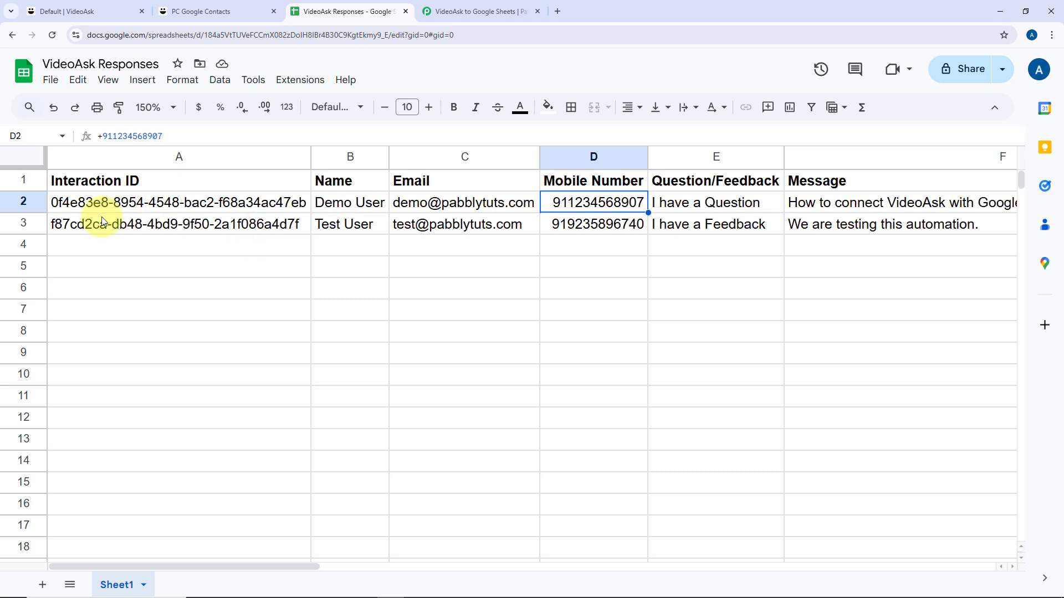
{"action": "left_click", "coordinate": [361, 236]}
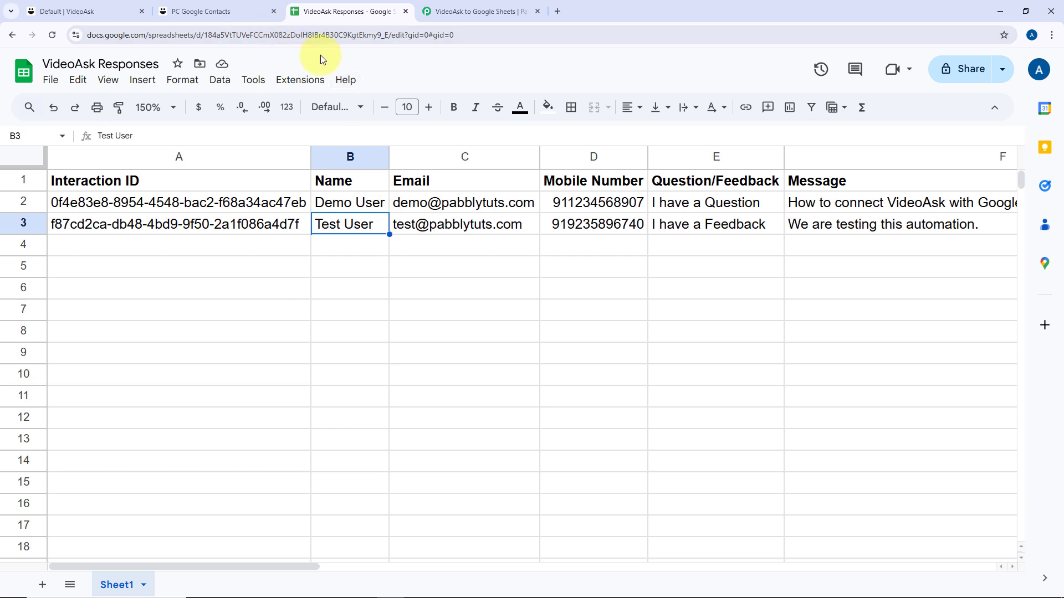
{"action": "left_click", "coordinate": [463, 226]}
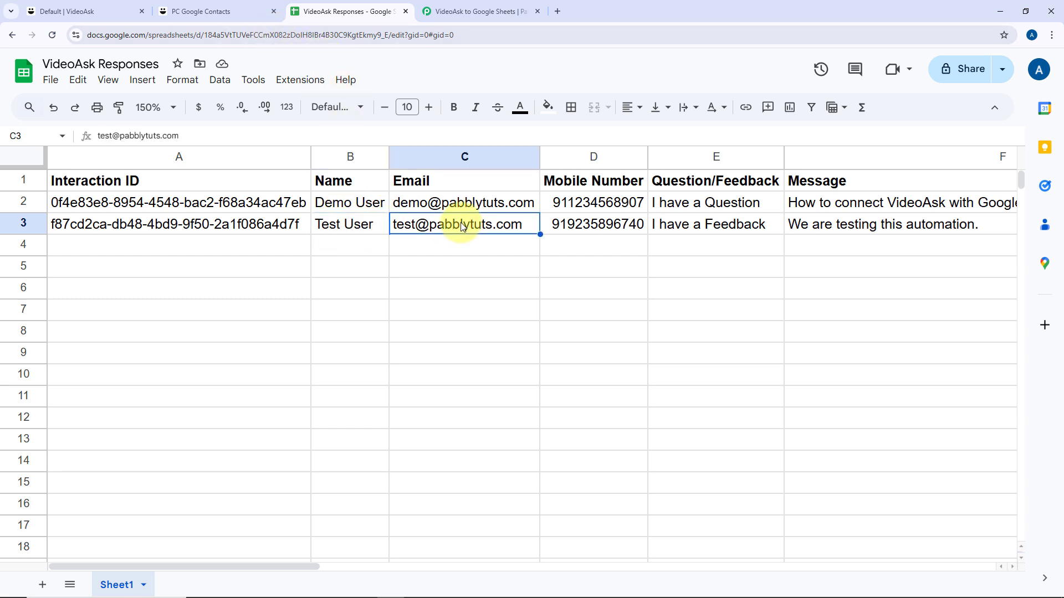
{"action": "left_click", "coordinate": [601, 232]}
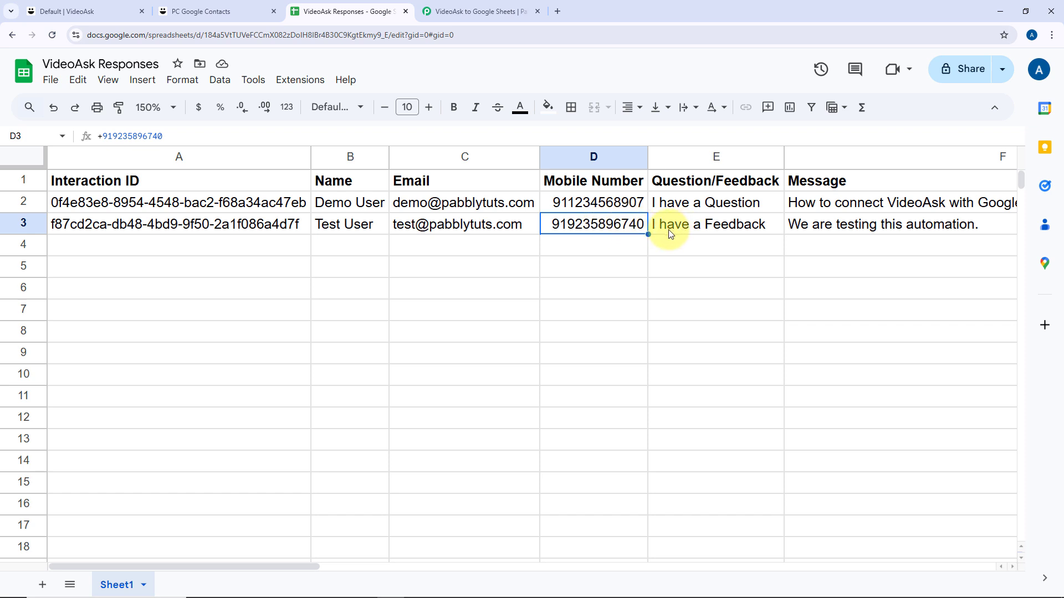
{"action": "scroll", "coordinate": [672, 233], "scroll_direction": "right", "scroll_amount": 3}
{"action": "left_click", "coordinate": [482, 224]}
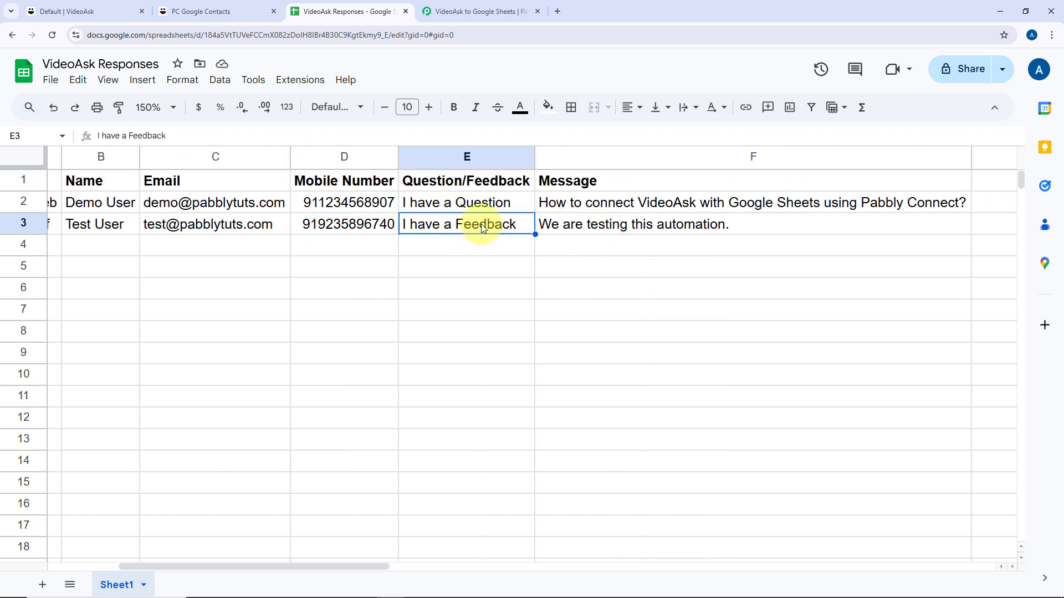
{"action": "left_click", "coordinate": [640, 227]}
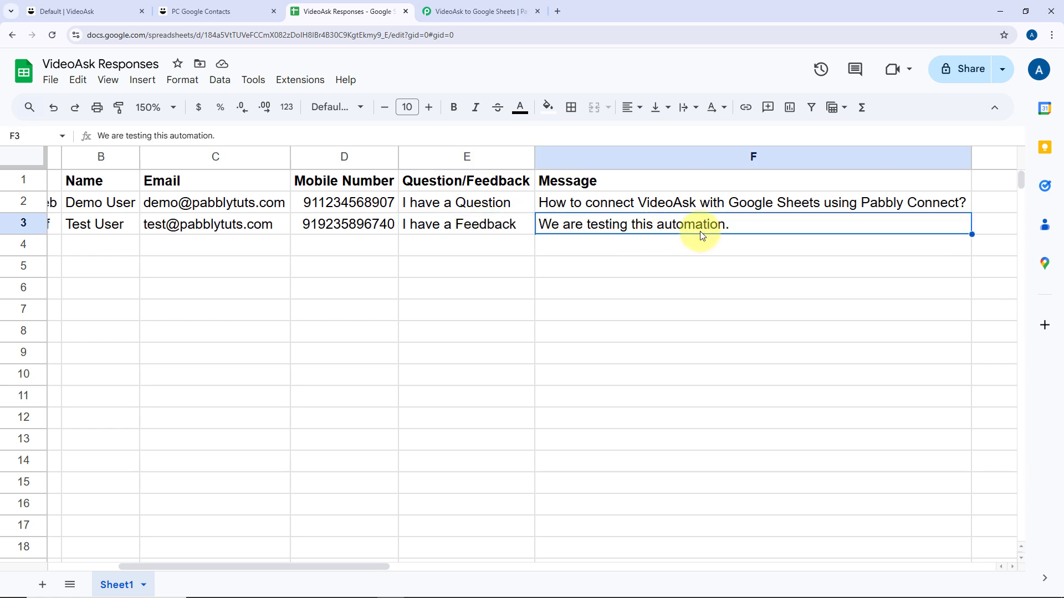
{"action": "left_click", "coordinate": [480, 11]}
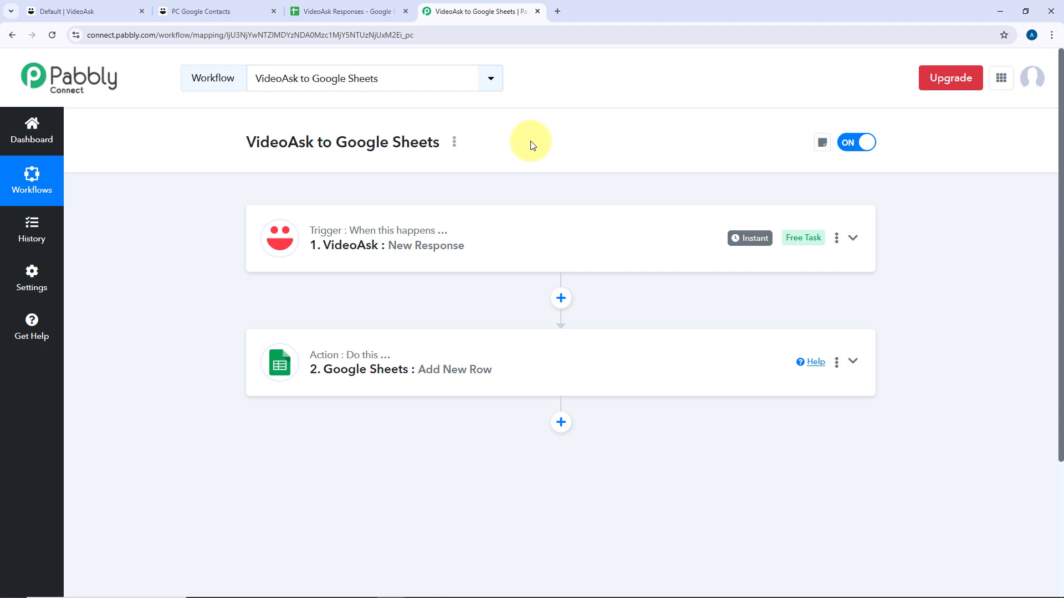